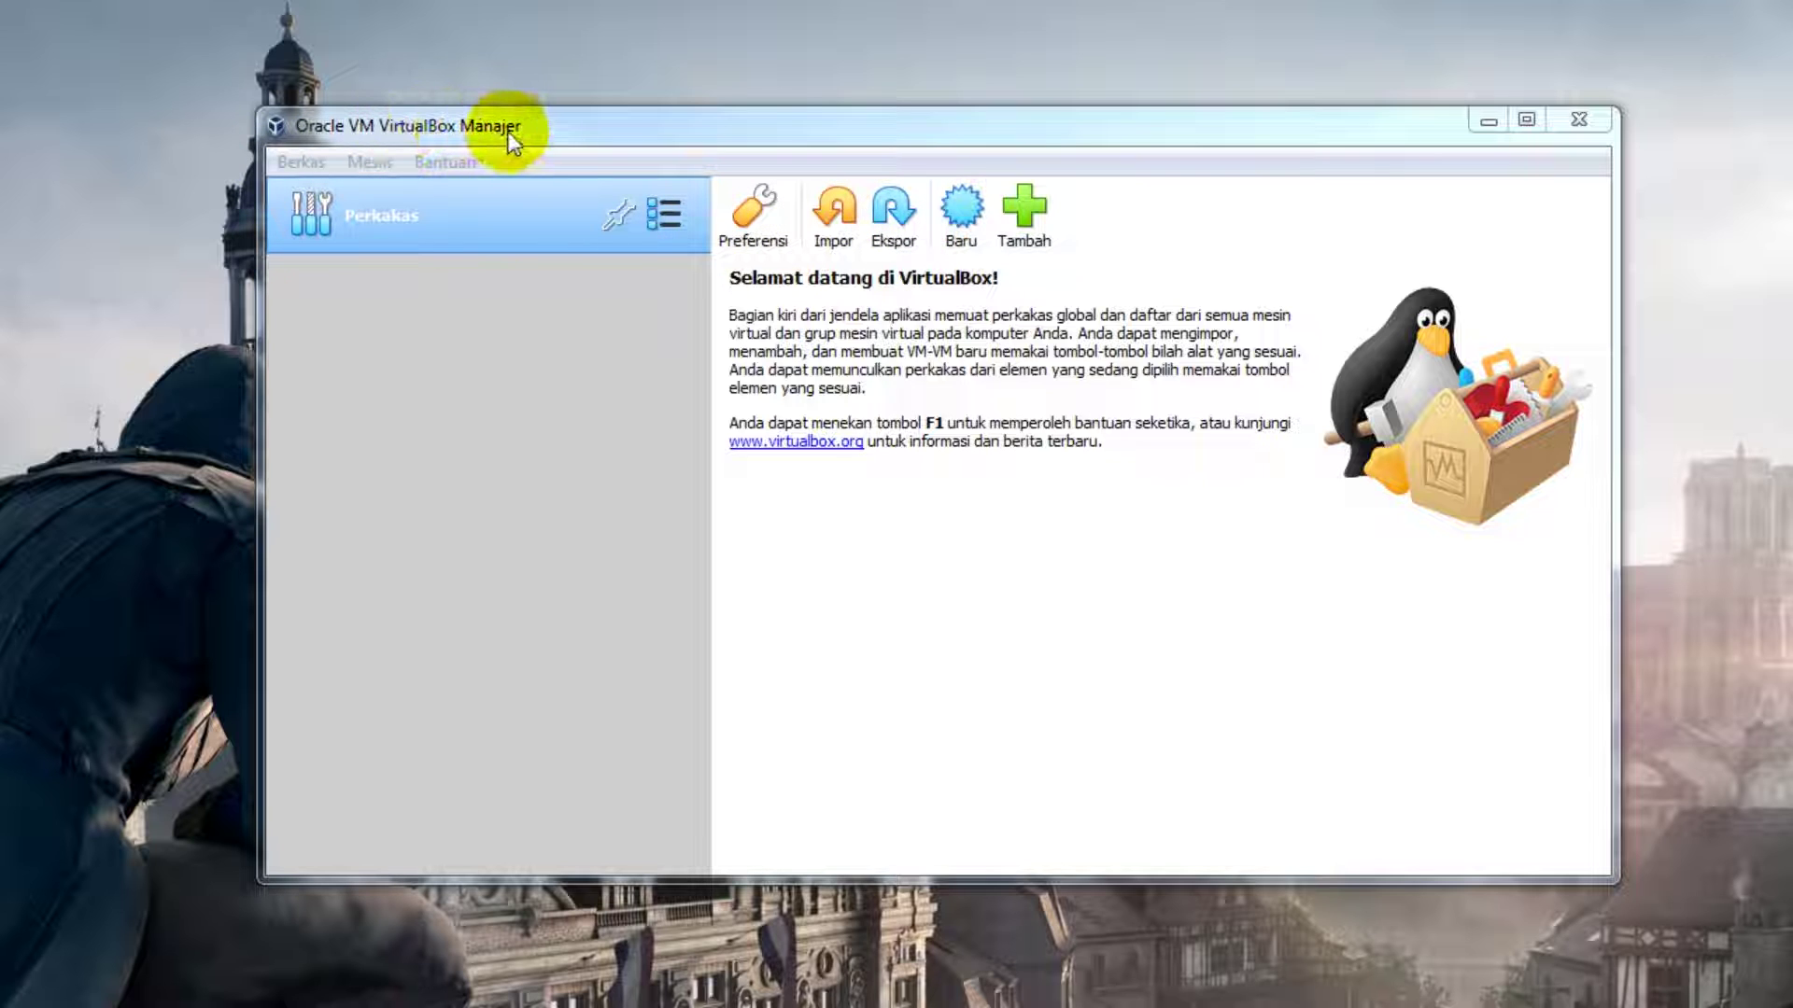
Step: Create a new virtual machine named Windows 7 with the version set to Windows 7 (32-bit)
click(961, 213)
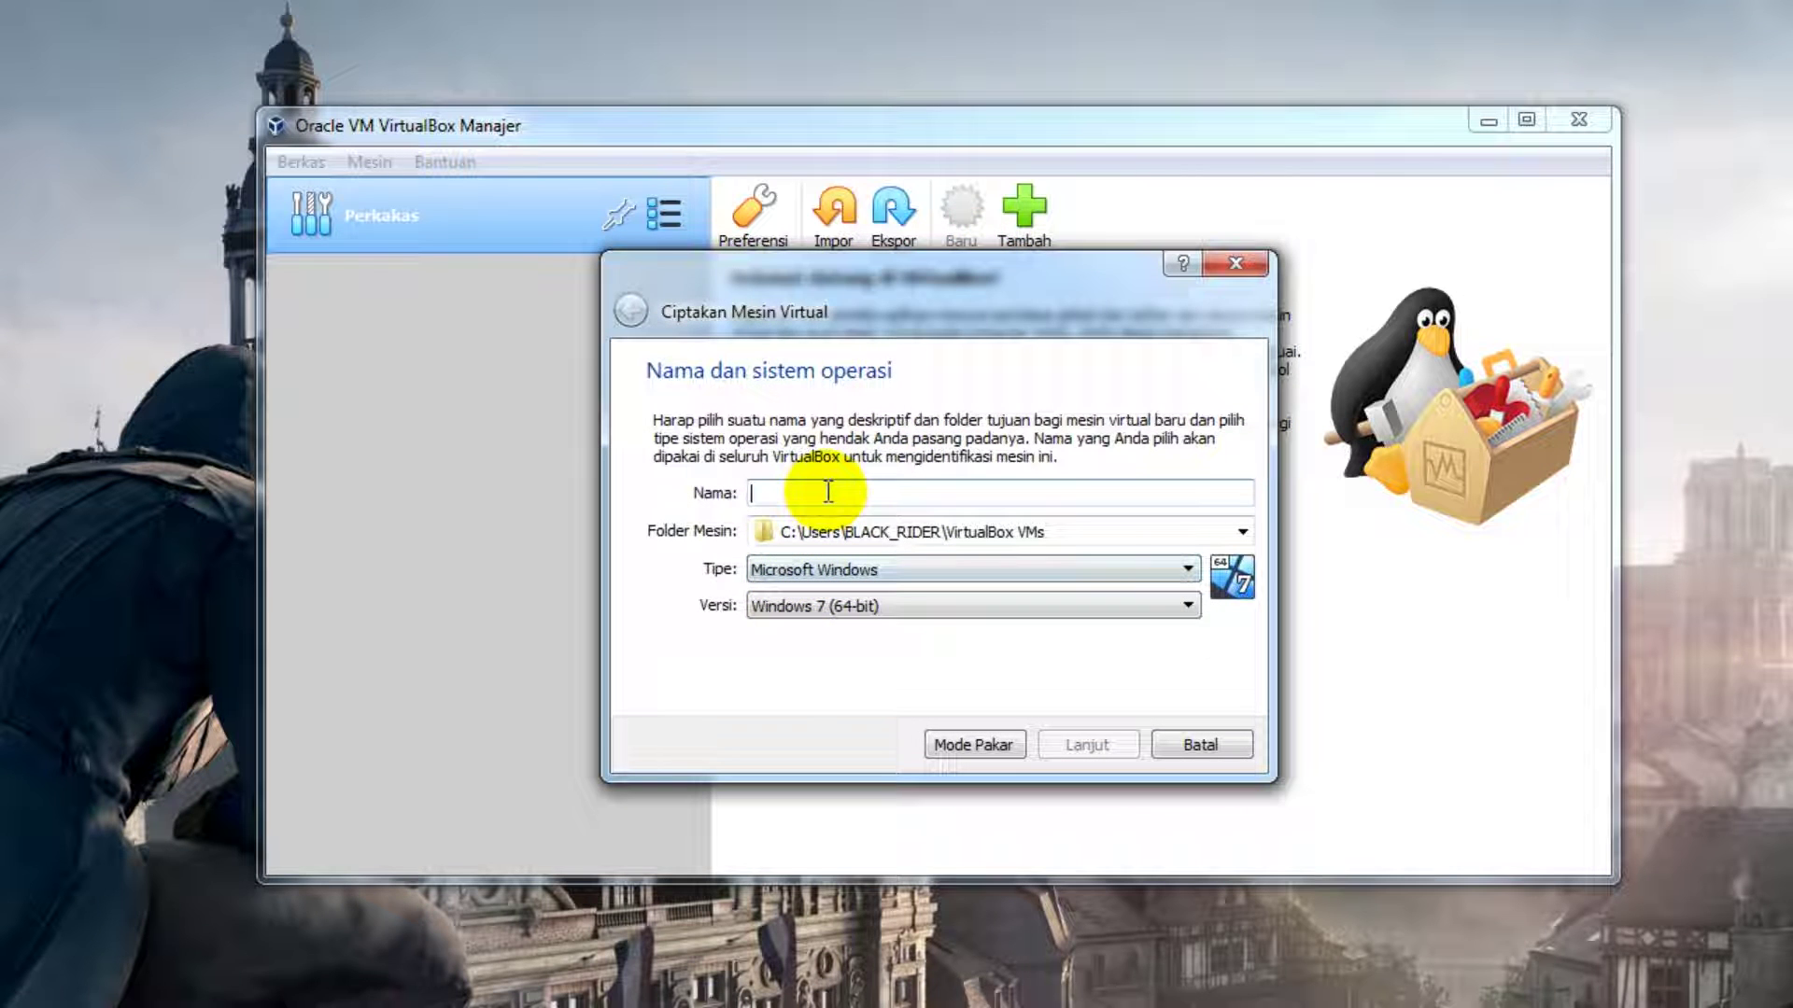
text(Windows 7)
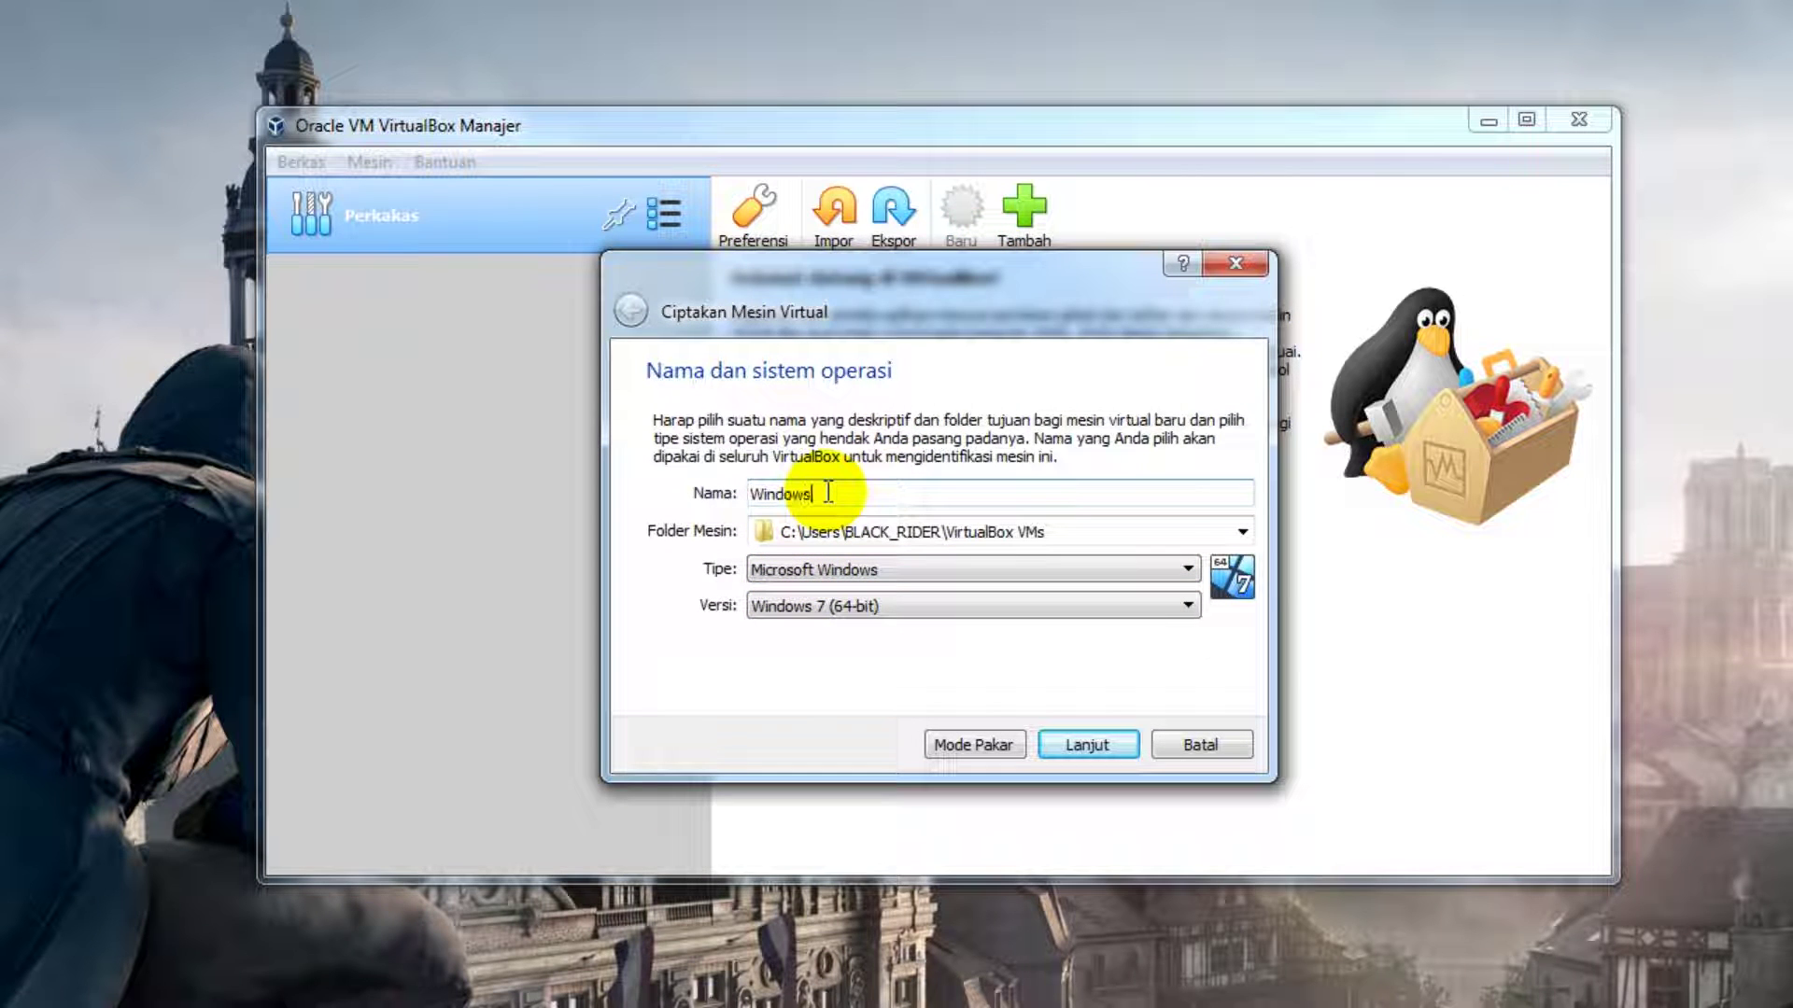
click(846, 607)
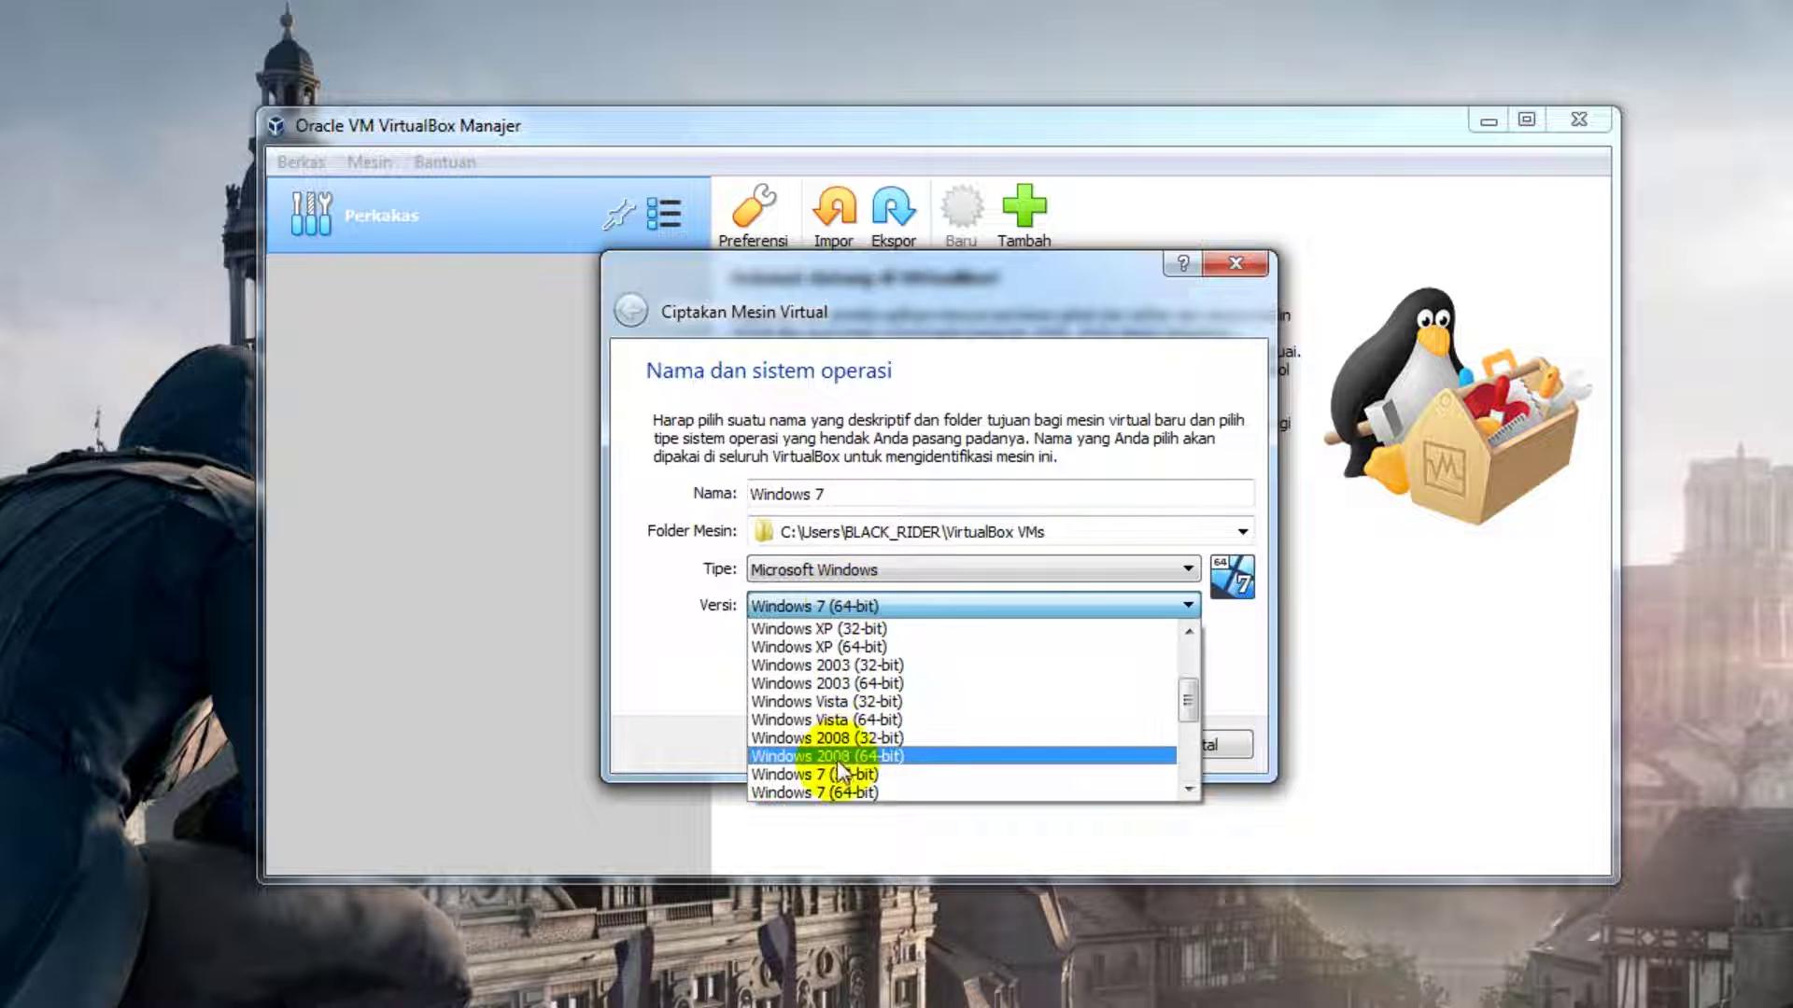
click(926, 774)
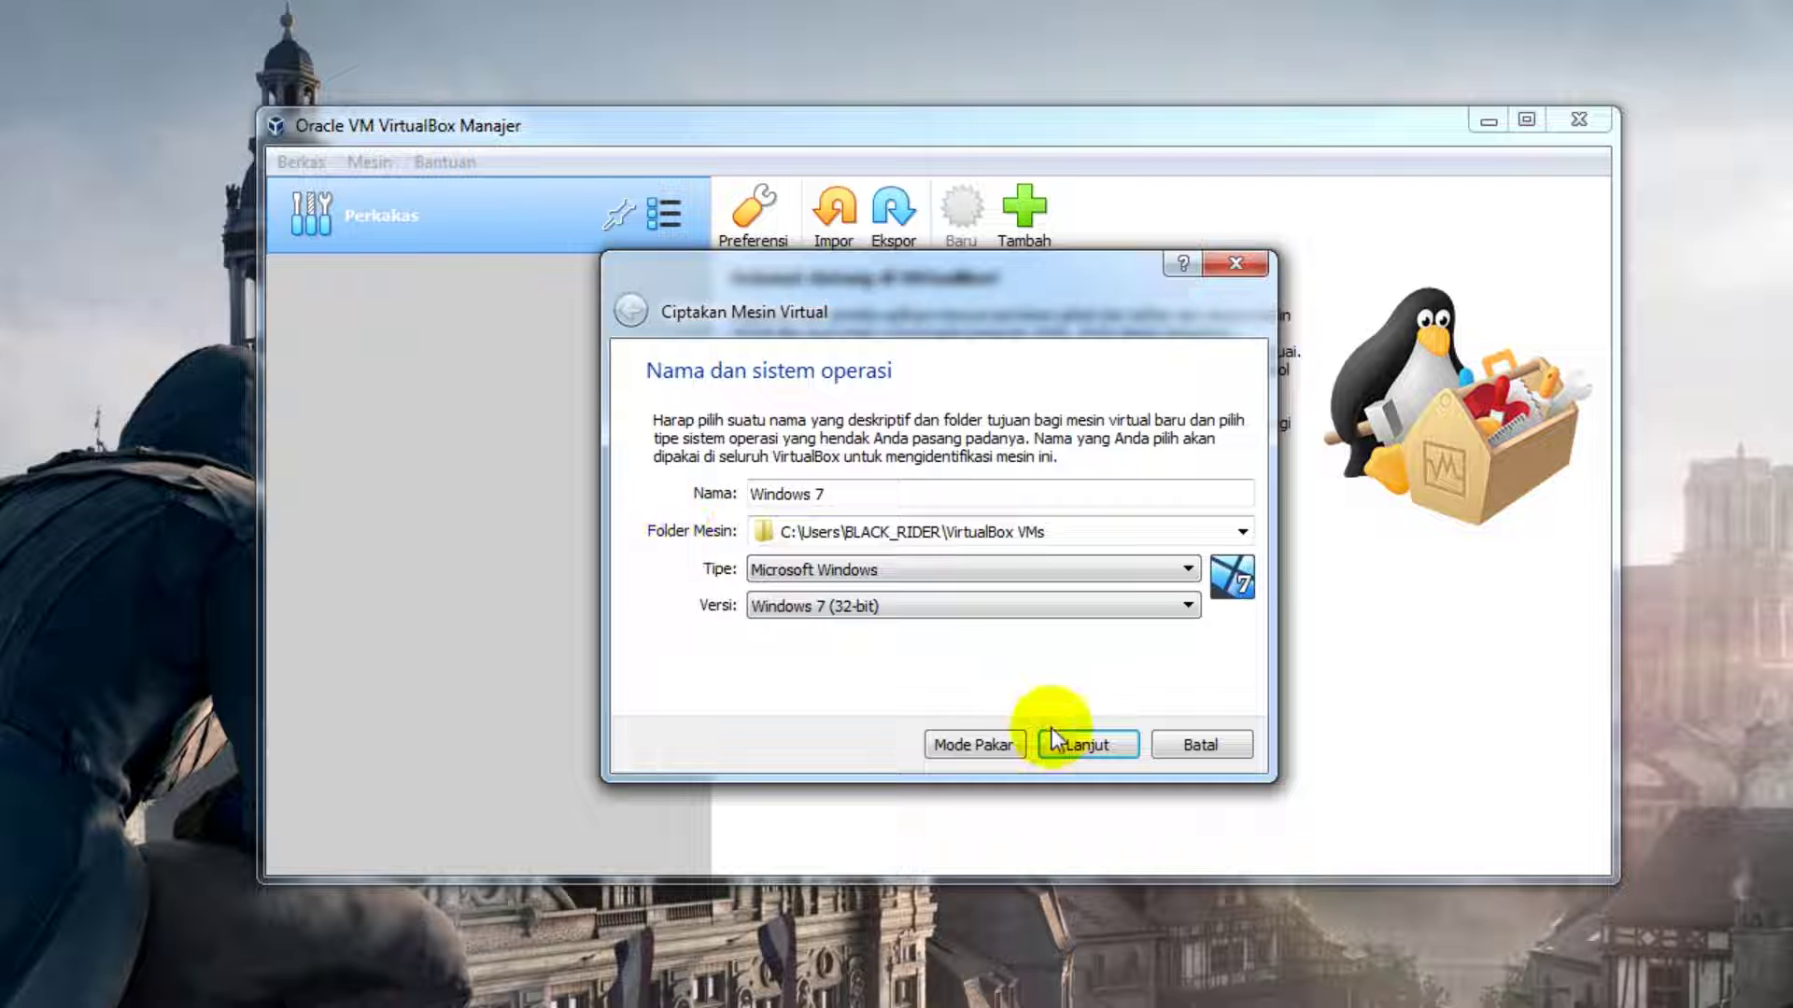
click(1083, 752)
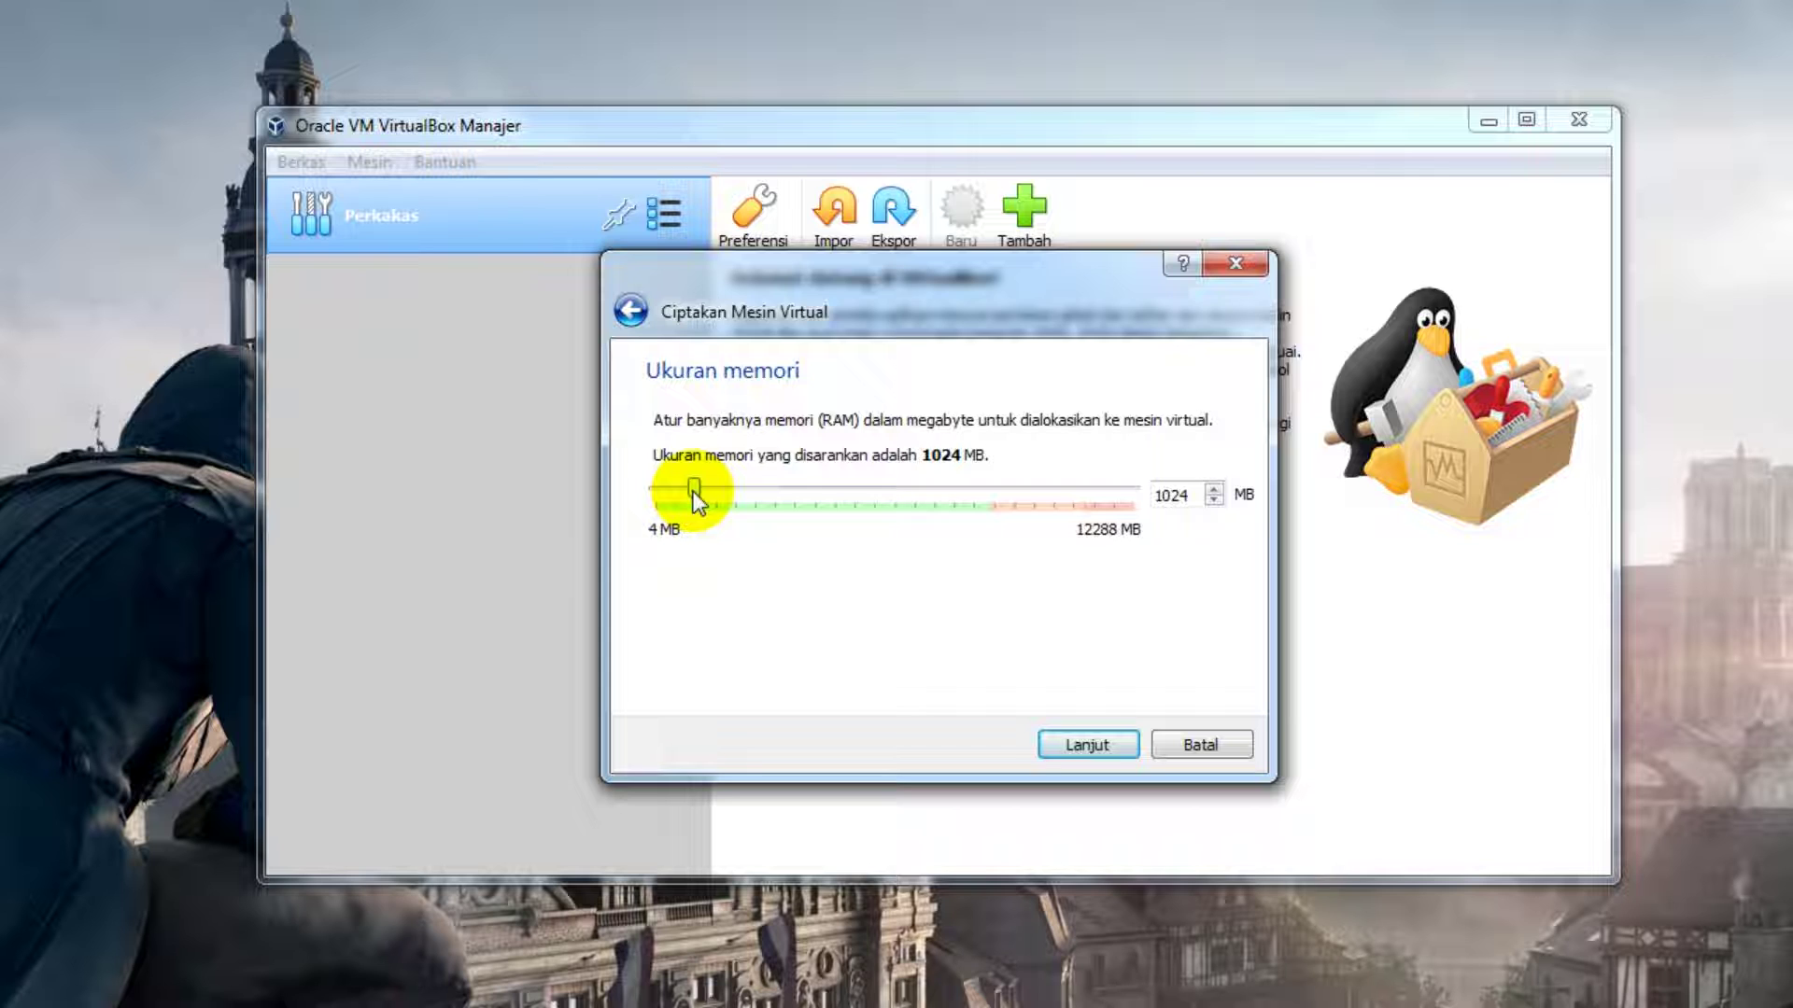
Step: Allocate 3030 MB of memory to the virtual machine and choose to create a virtual hard disk now
drag(693, 491, 771, 512)
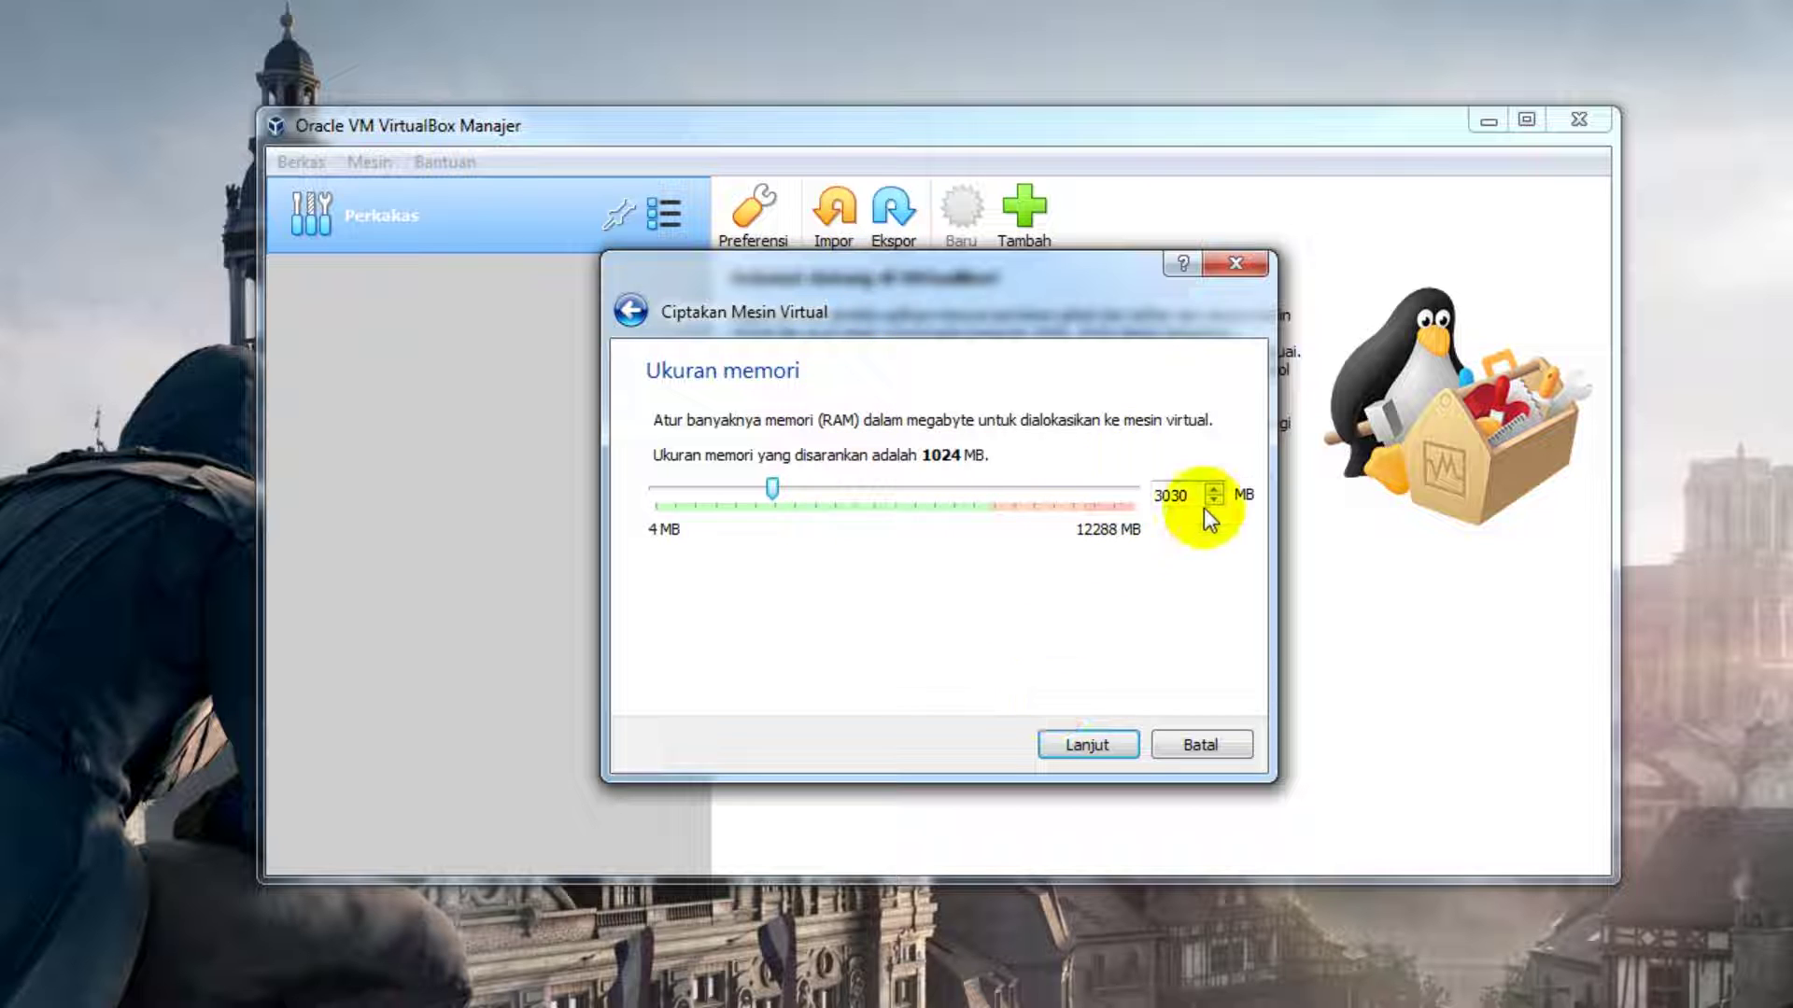
click(1088, 745)
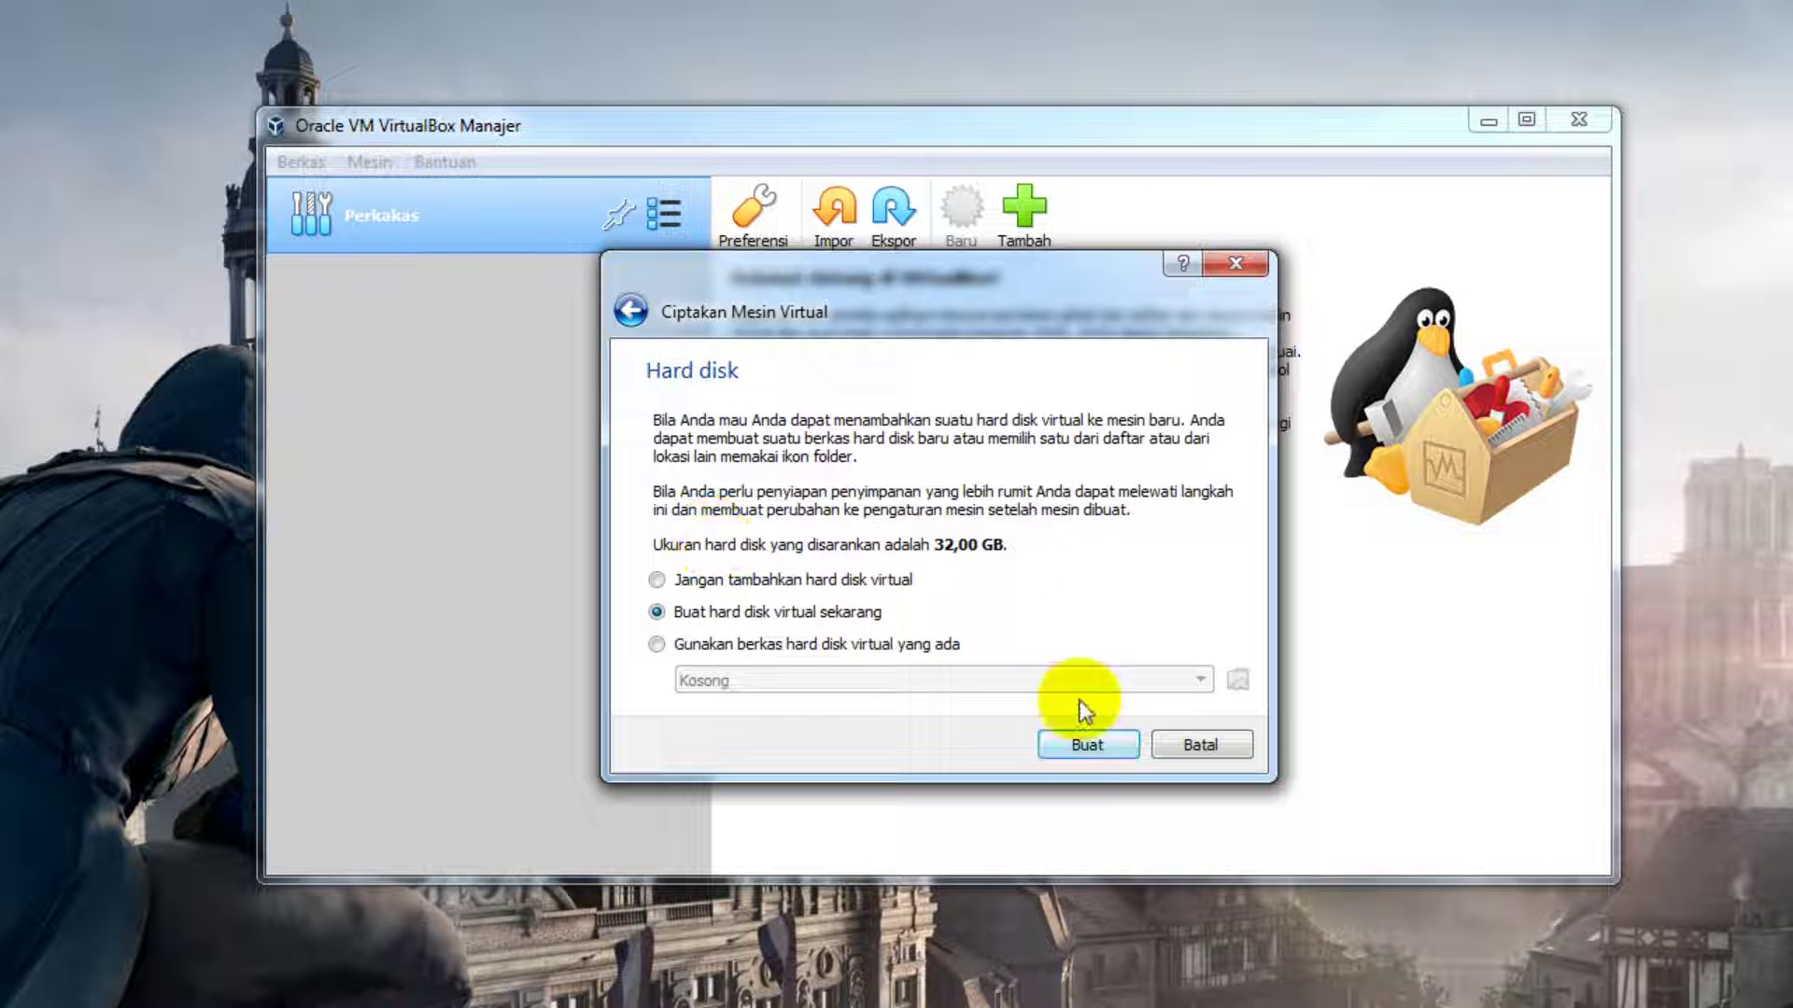
click(1080, 746)
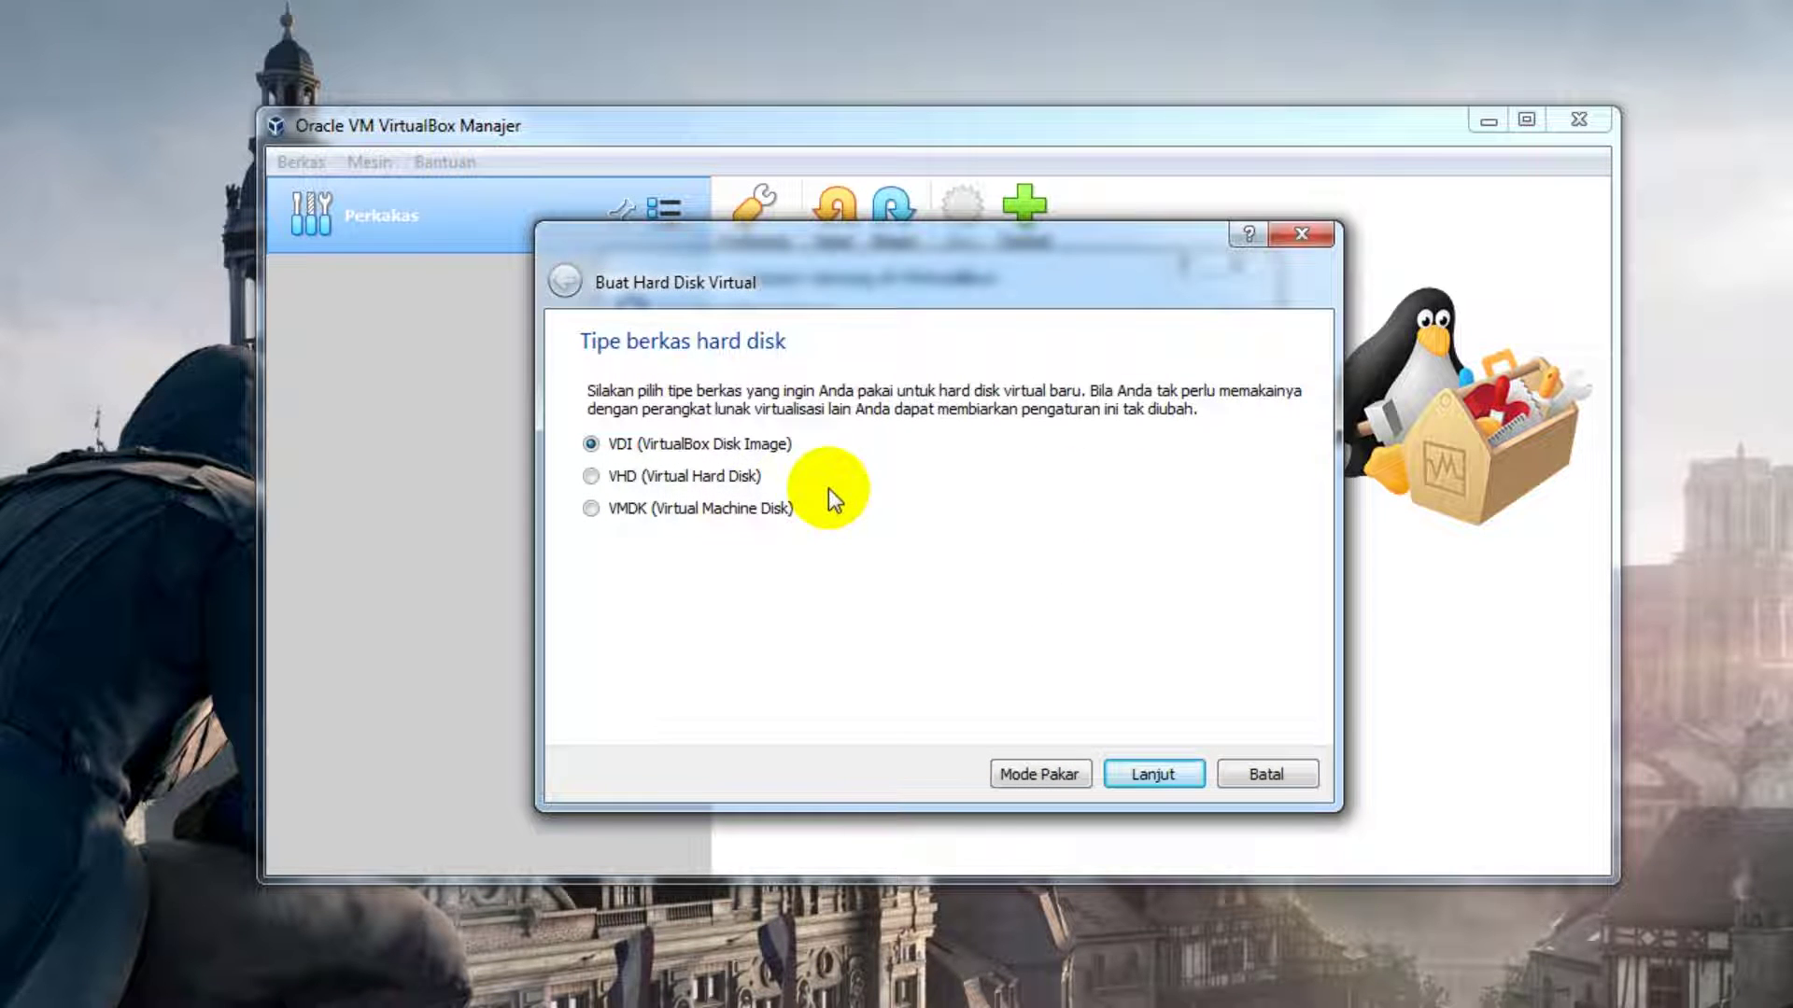
Step: Choose VHD (Virtual Hard Disk) as the disk file type and fixed size (Ukuran tetap) as the storage allocation
click(702, 480)
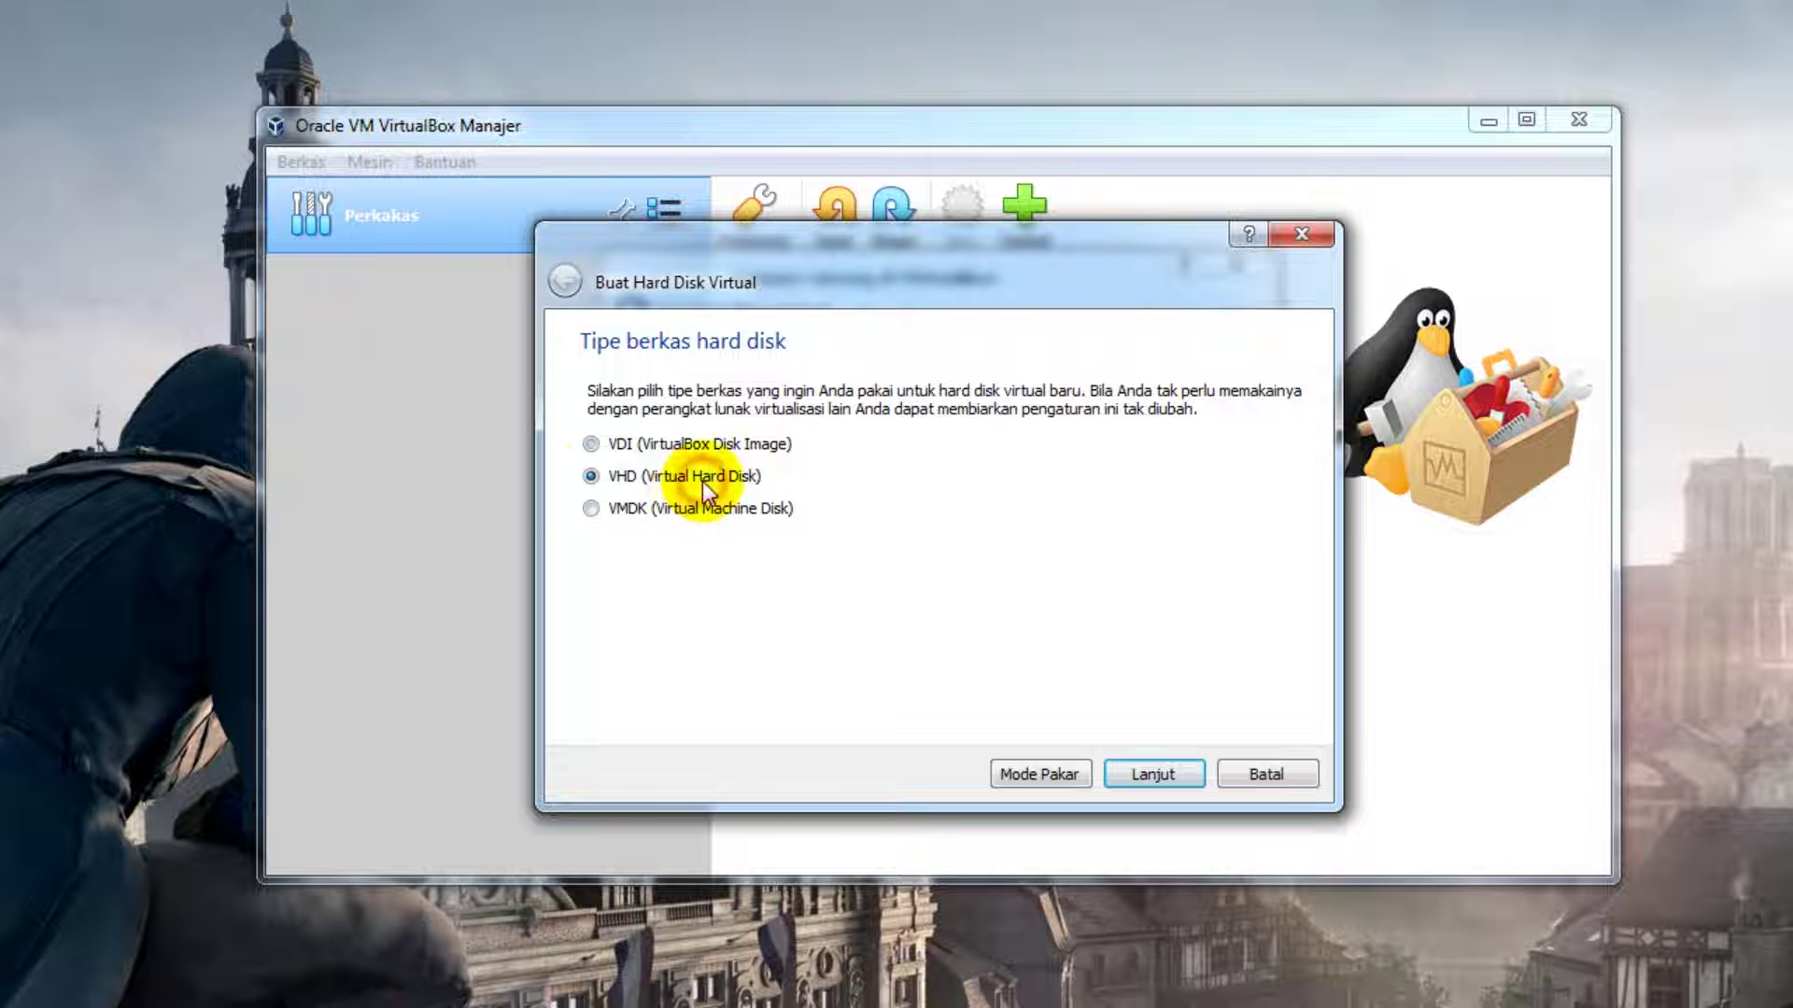
click(1160, 775)
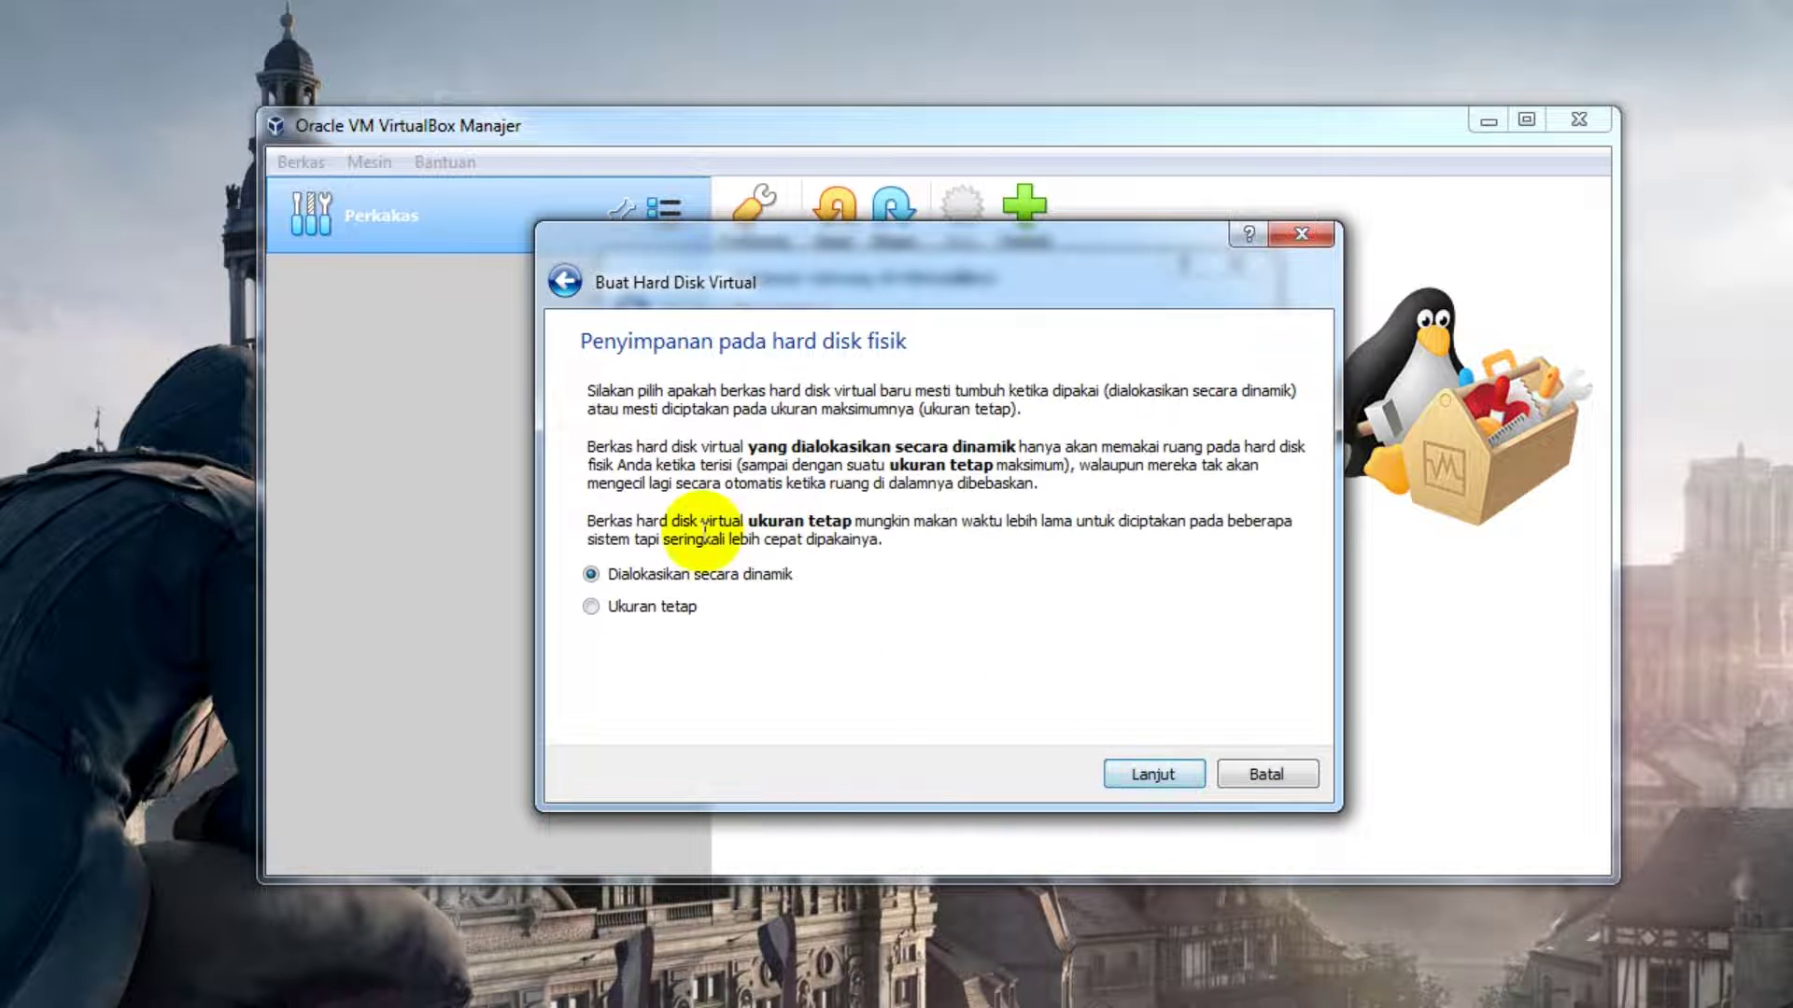
click(594, 607)
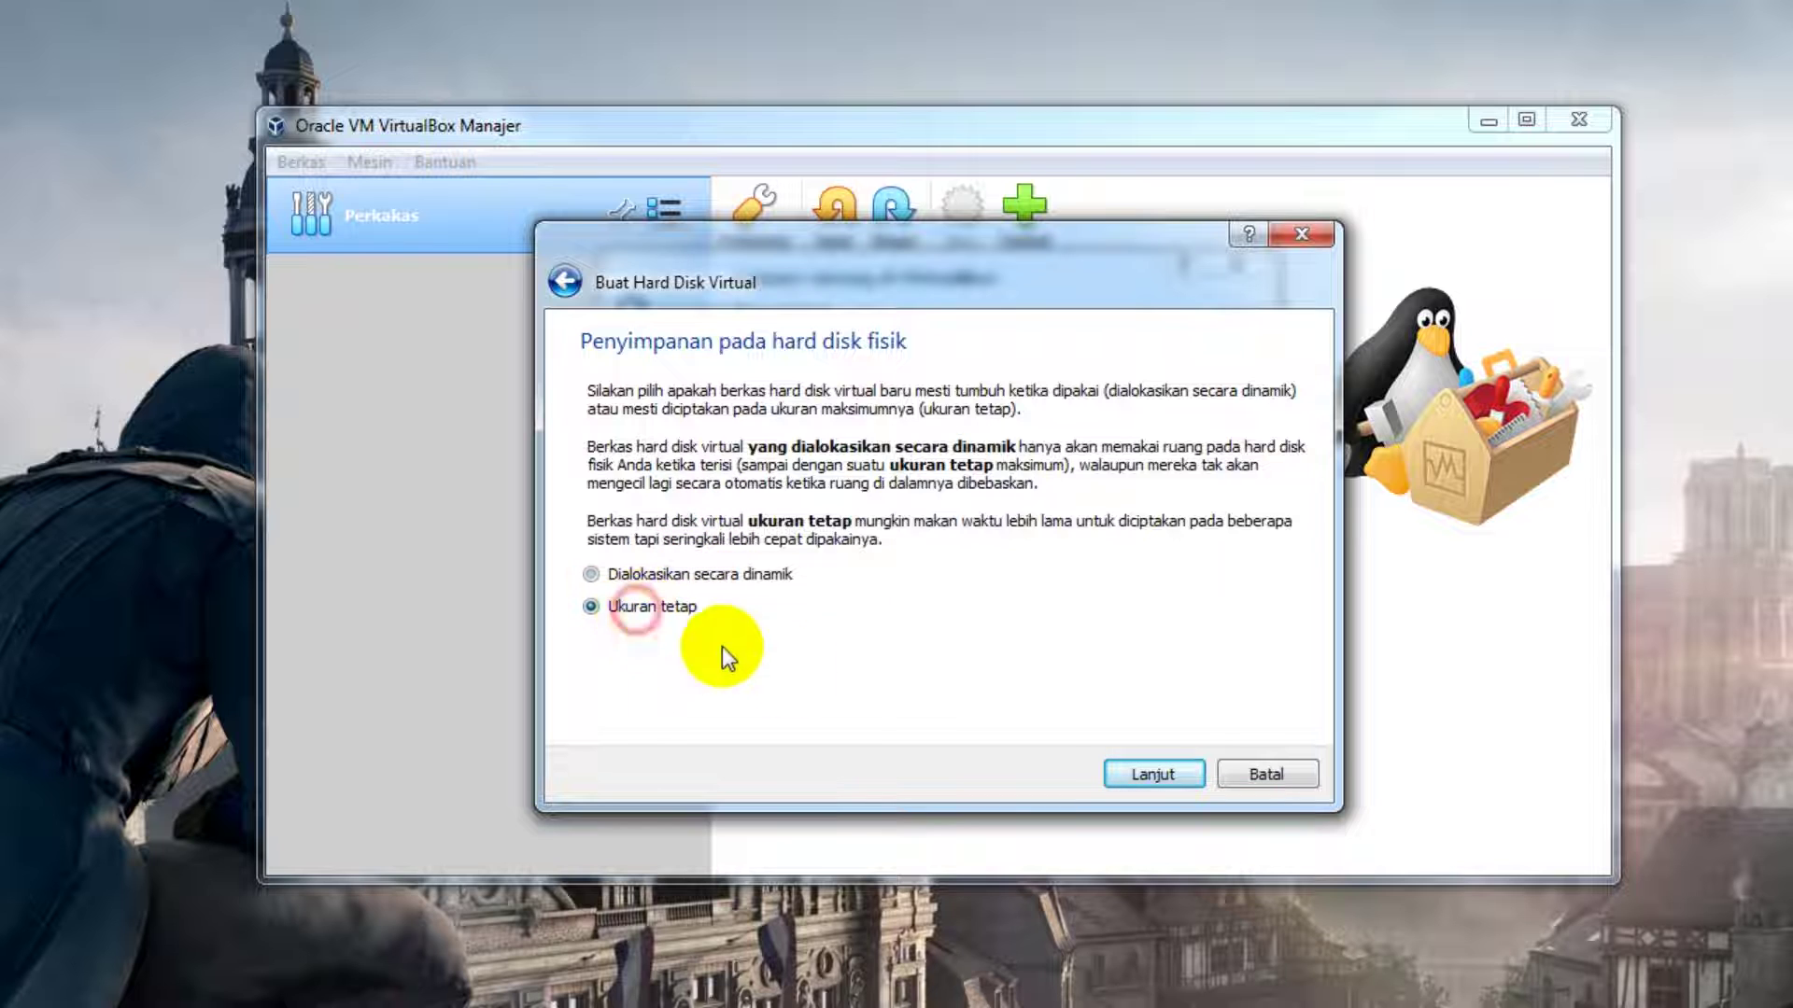
click(1162, 784)
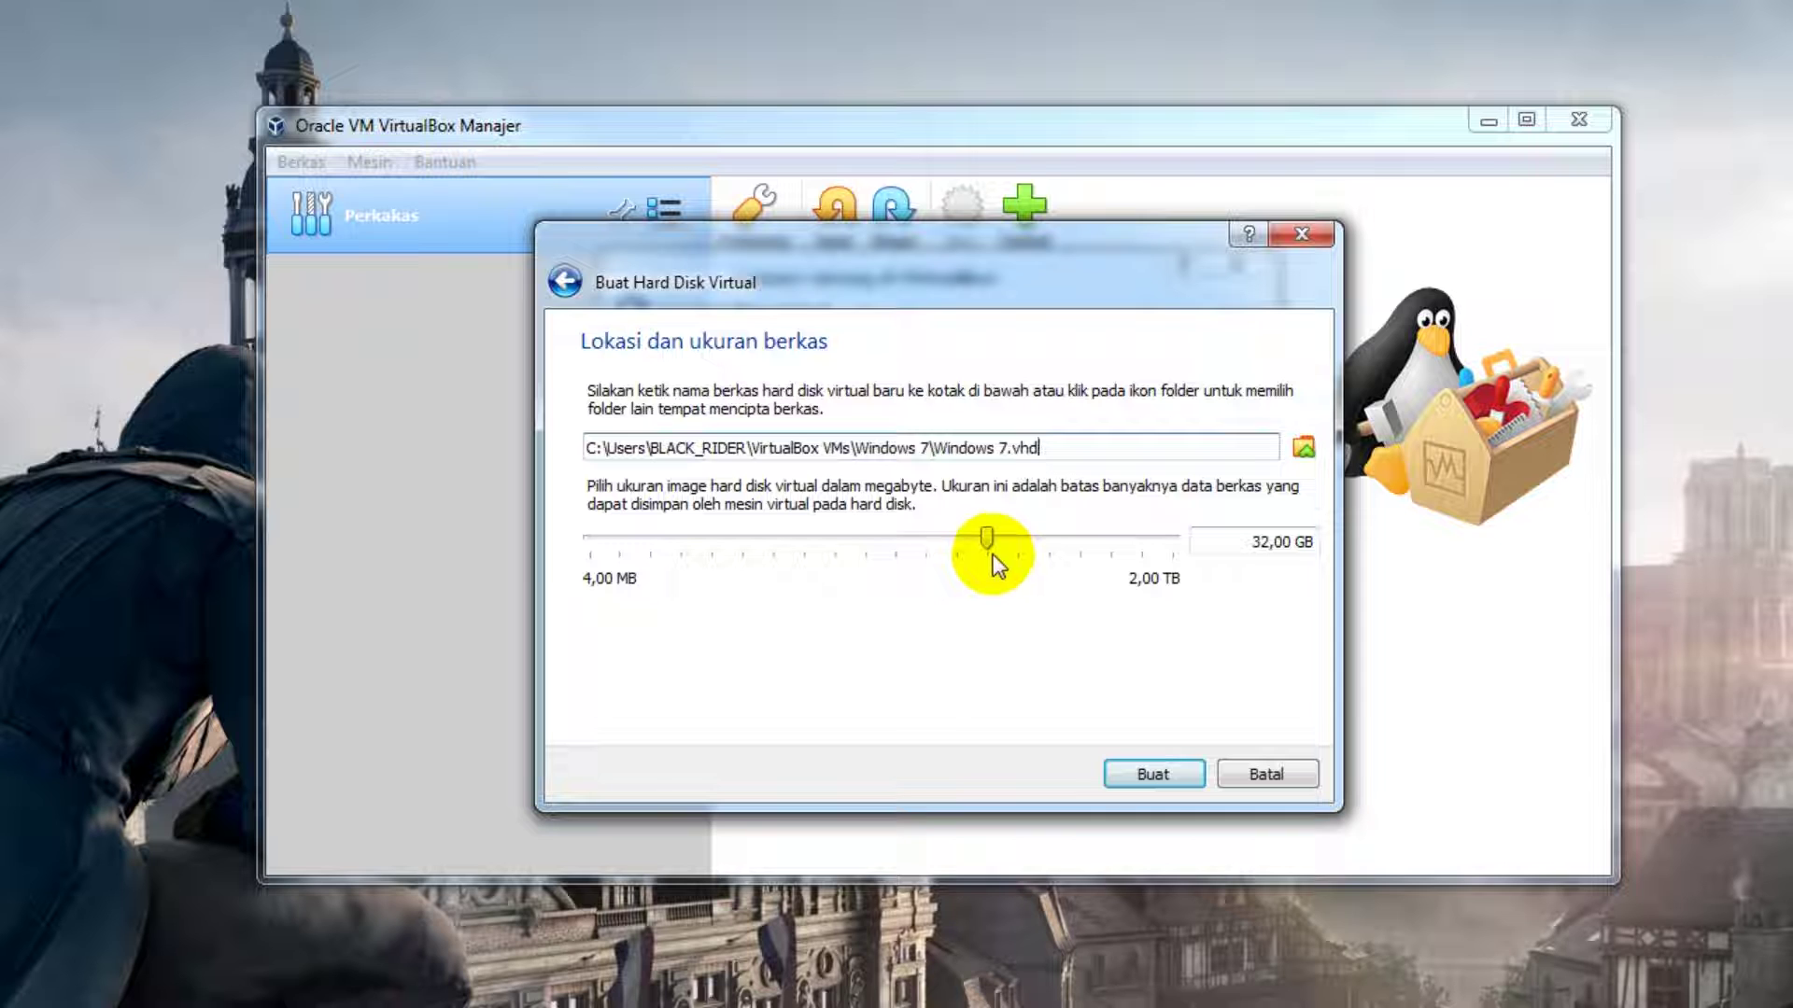
Step: Set the virtual hard disk size to 39.85 GB and create the disk
mouse_move(993, 556)
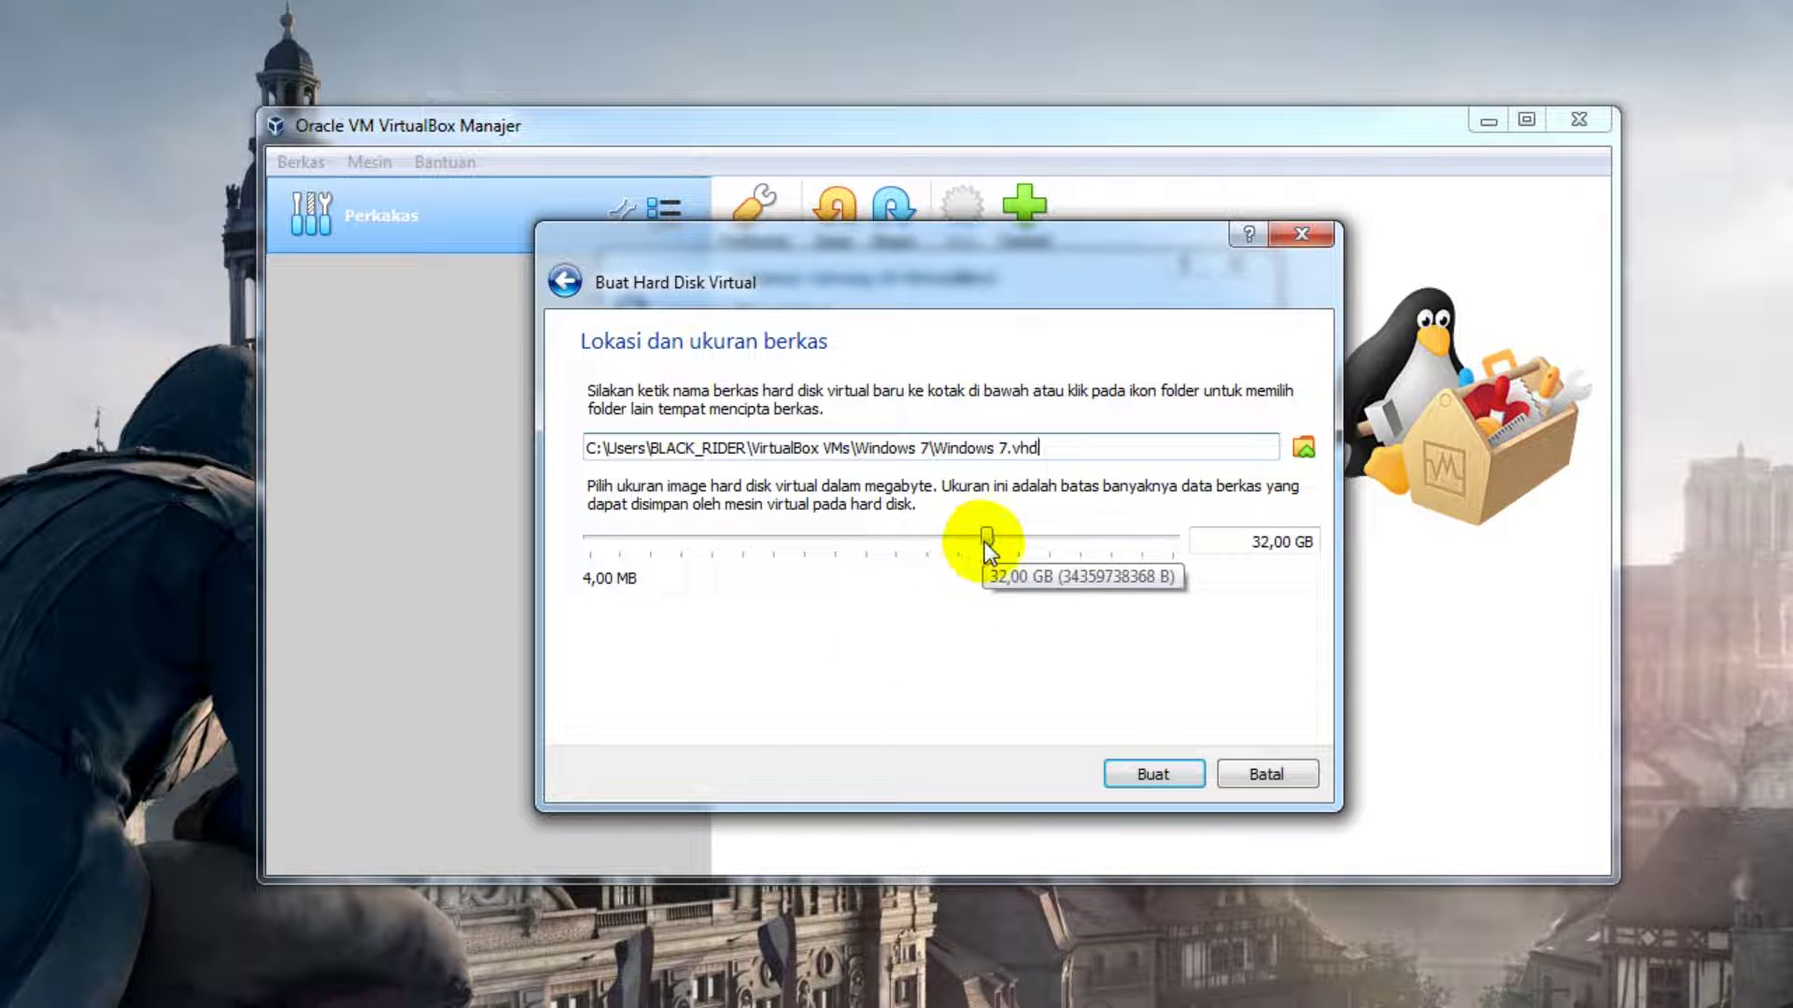
drag(986, 547, 992, 548)
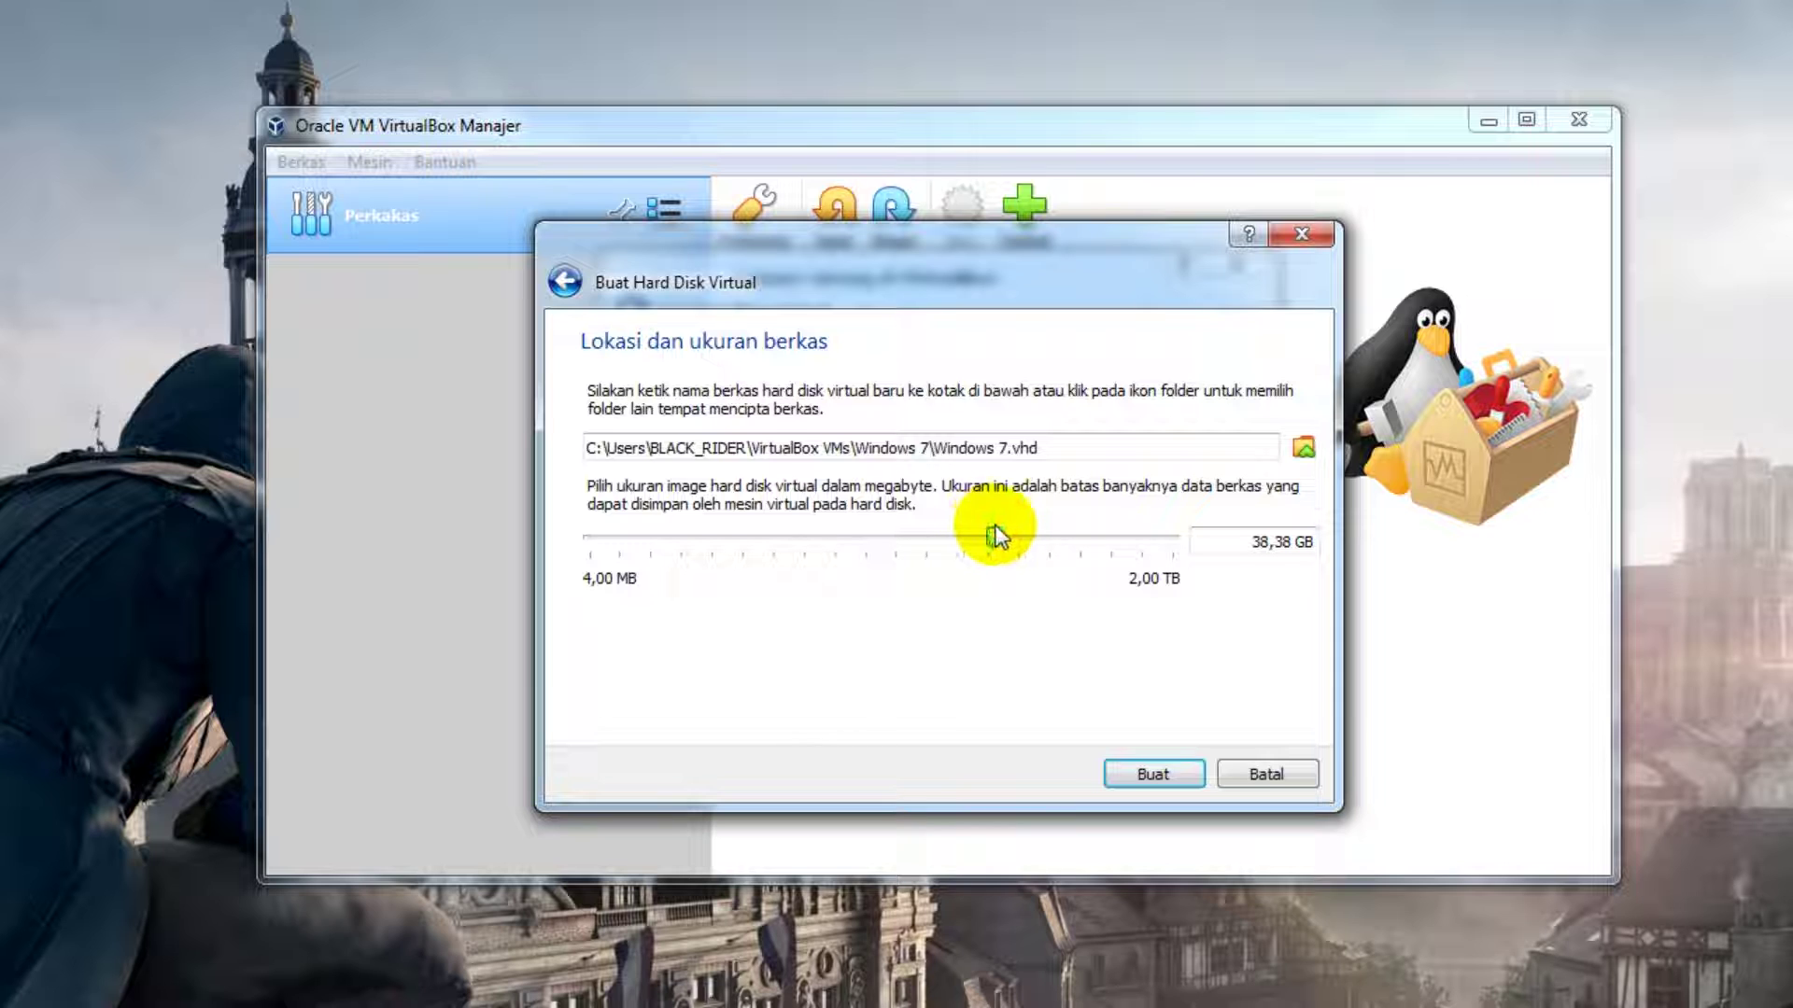
mouse_move(992, 538)
mouse_down()
mouse_move(1014, 544)
mouse_move(994, 546)
mouse_up()
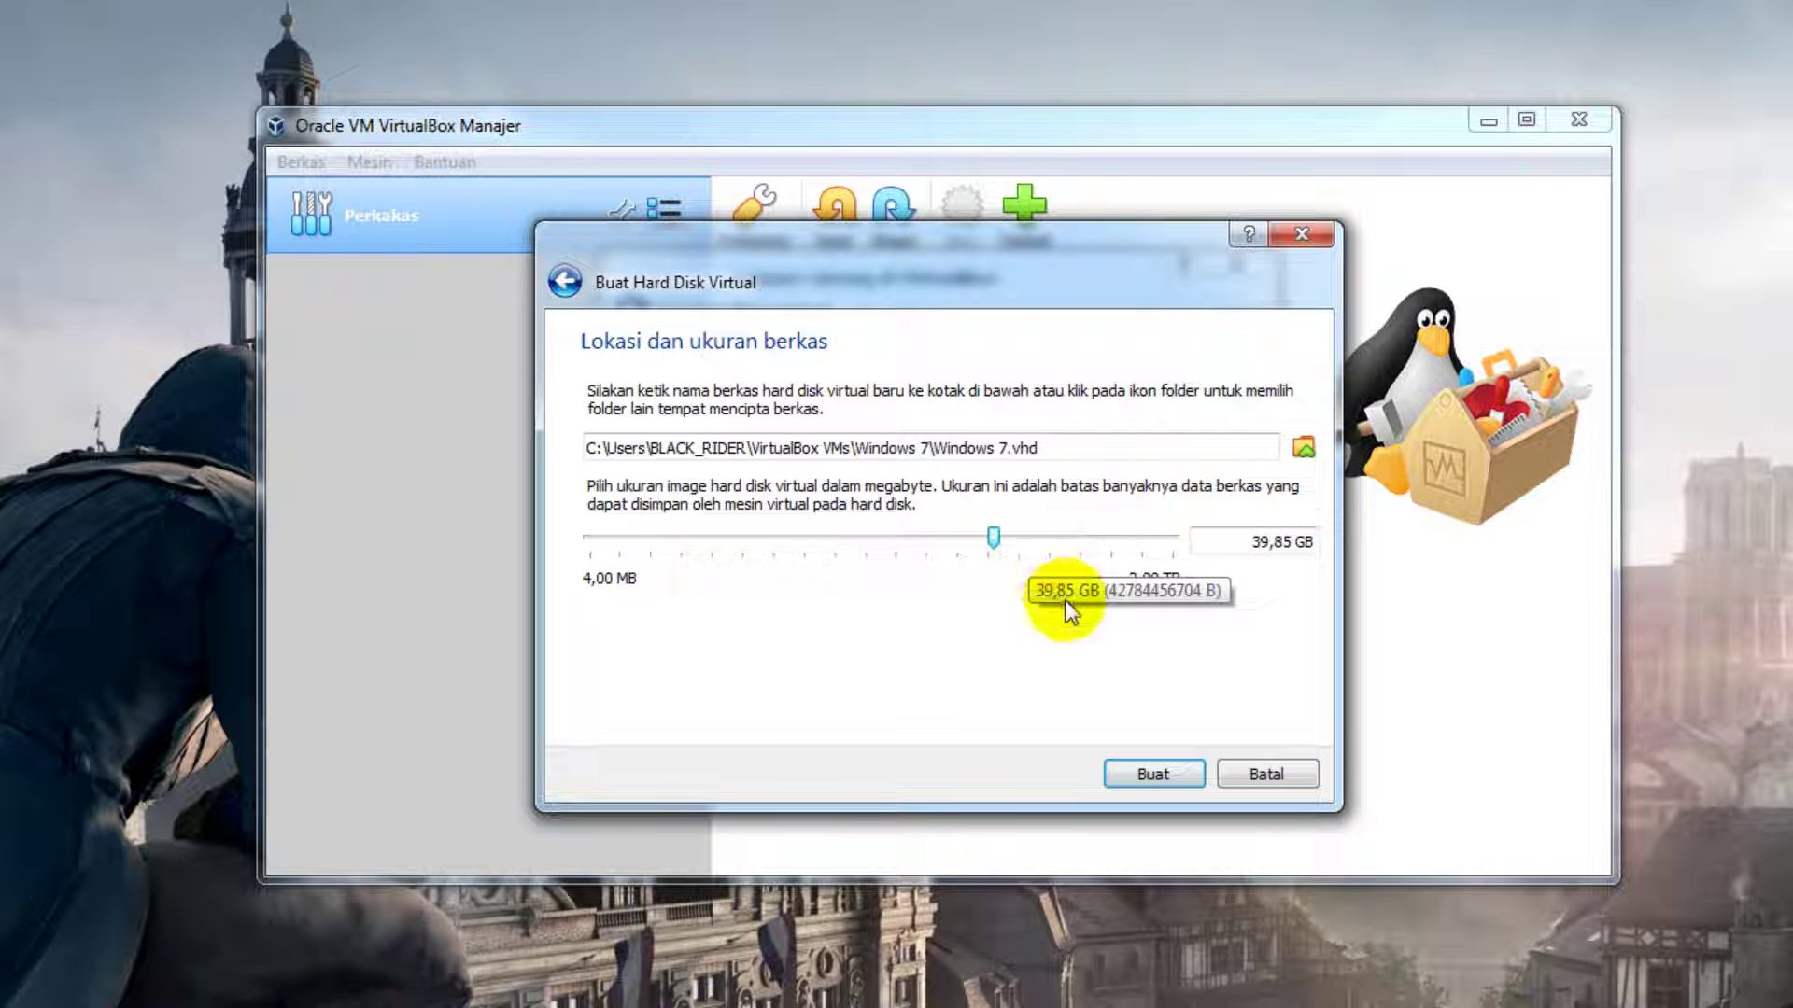
click(1128, 777)
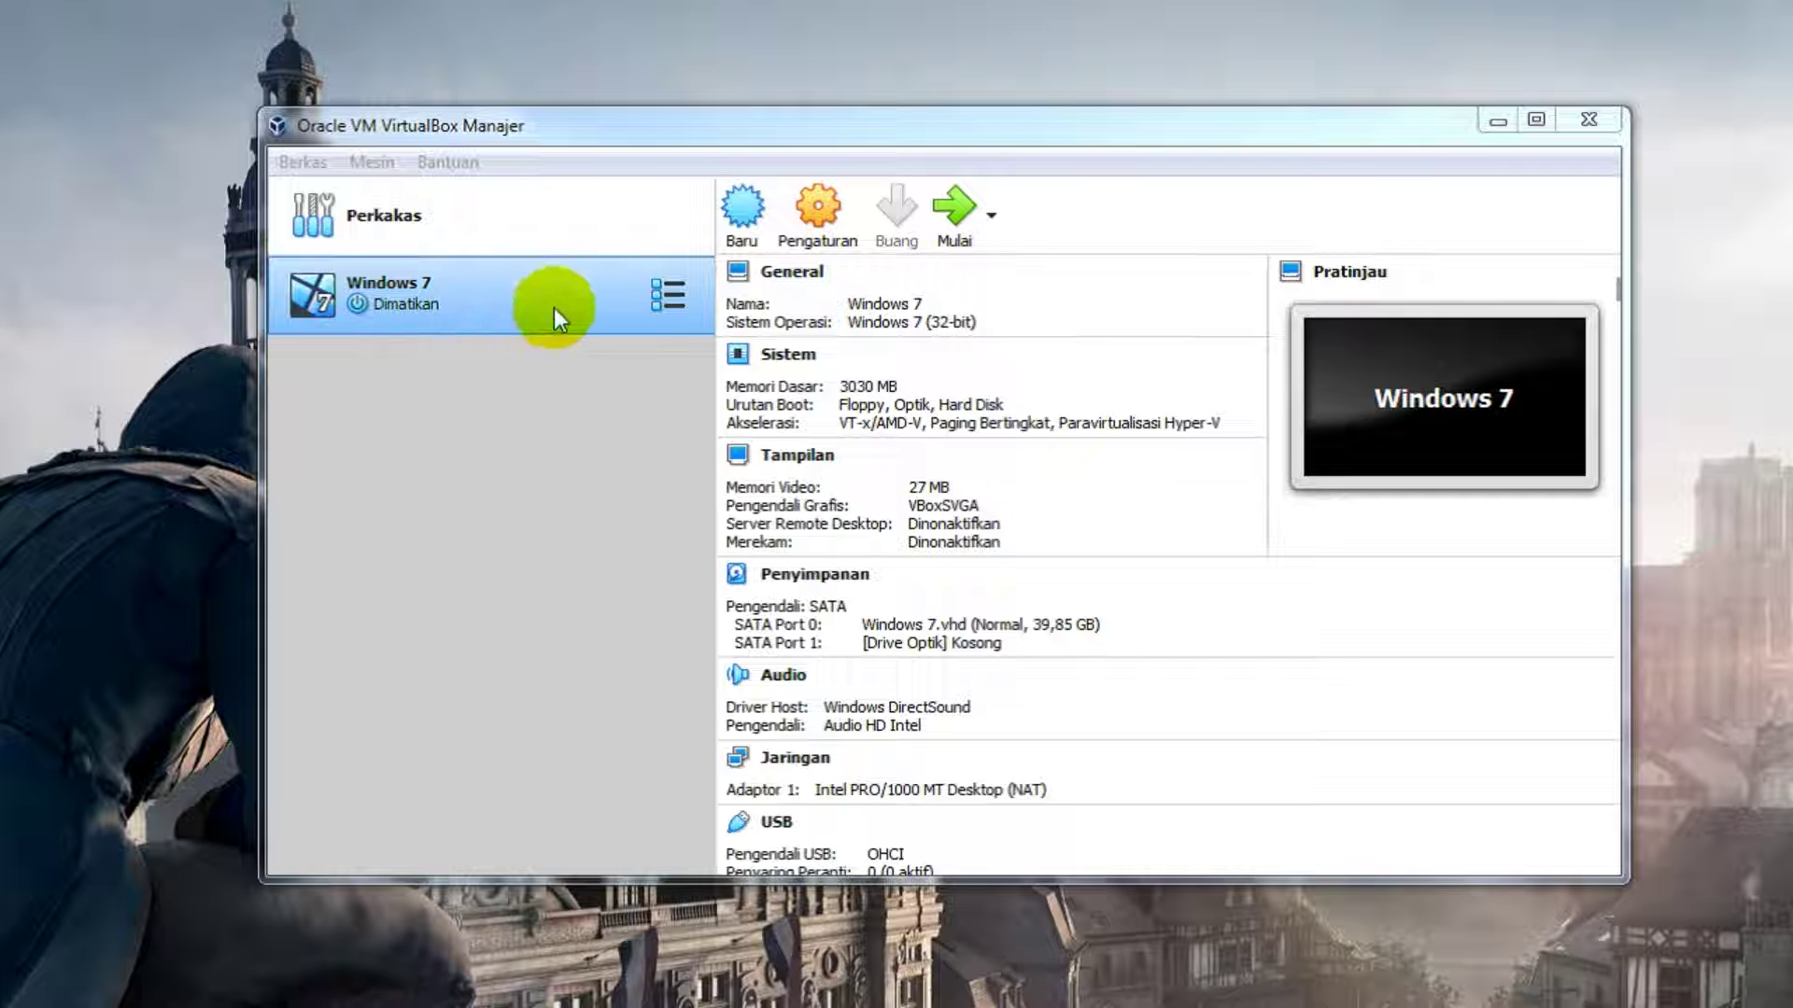
Step: Open the storage settings of the Windows 7 virtual machine and select the empty optical drive
right_click(484, 301)
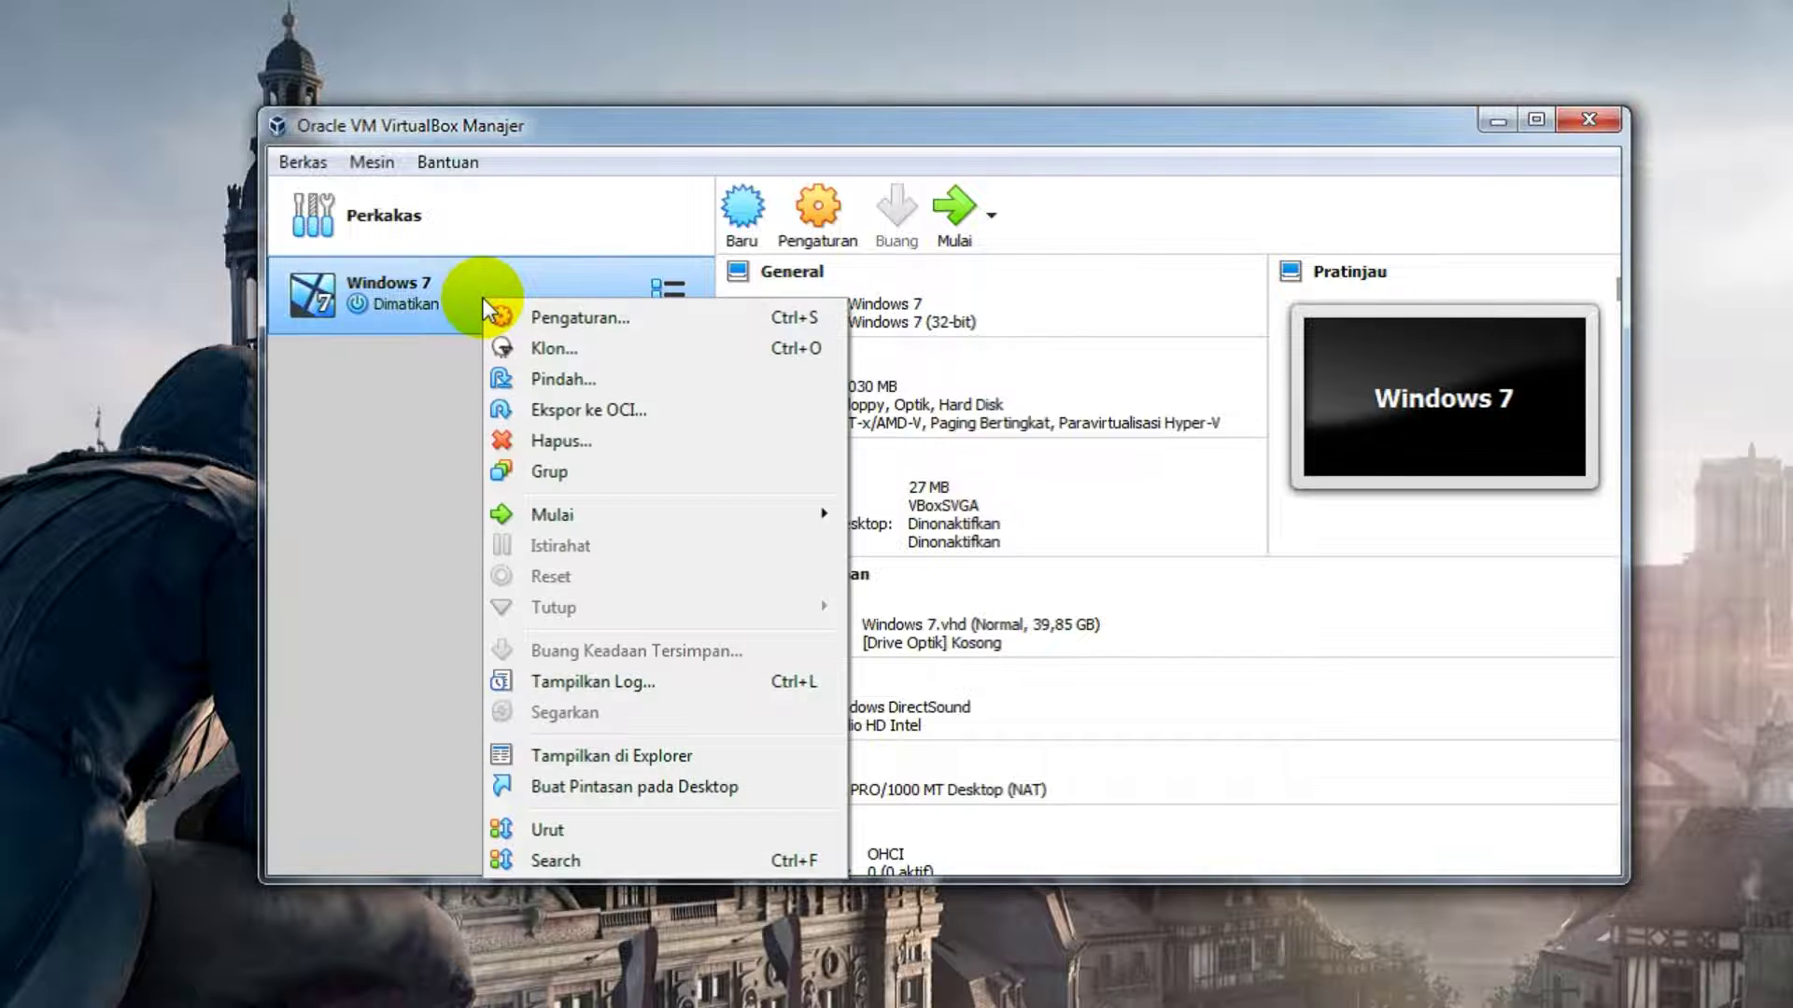
click(609, 327)
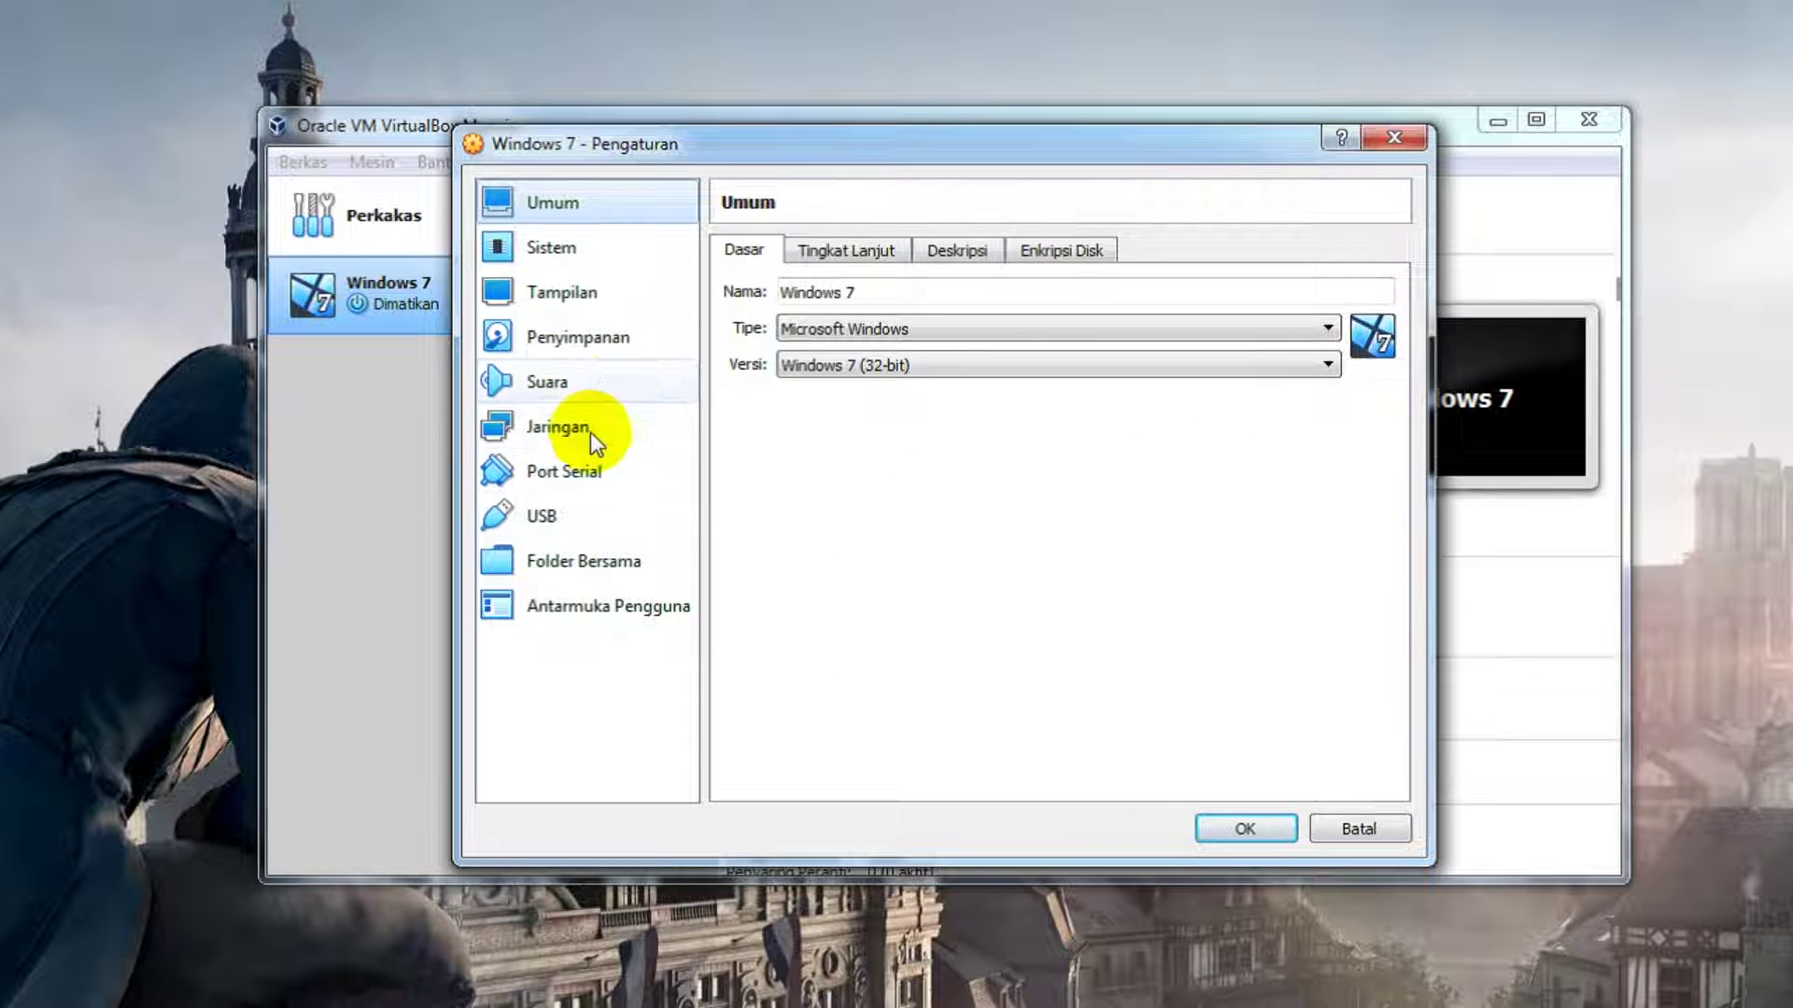
click(596, 340)
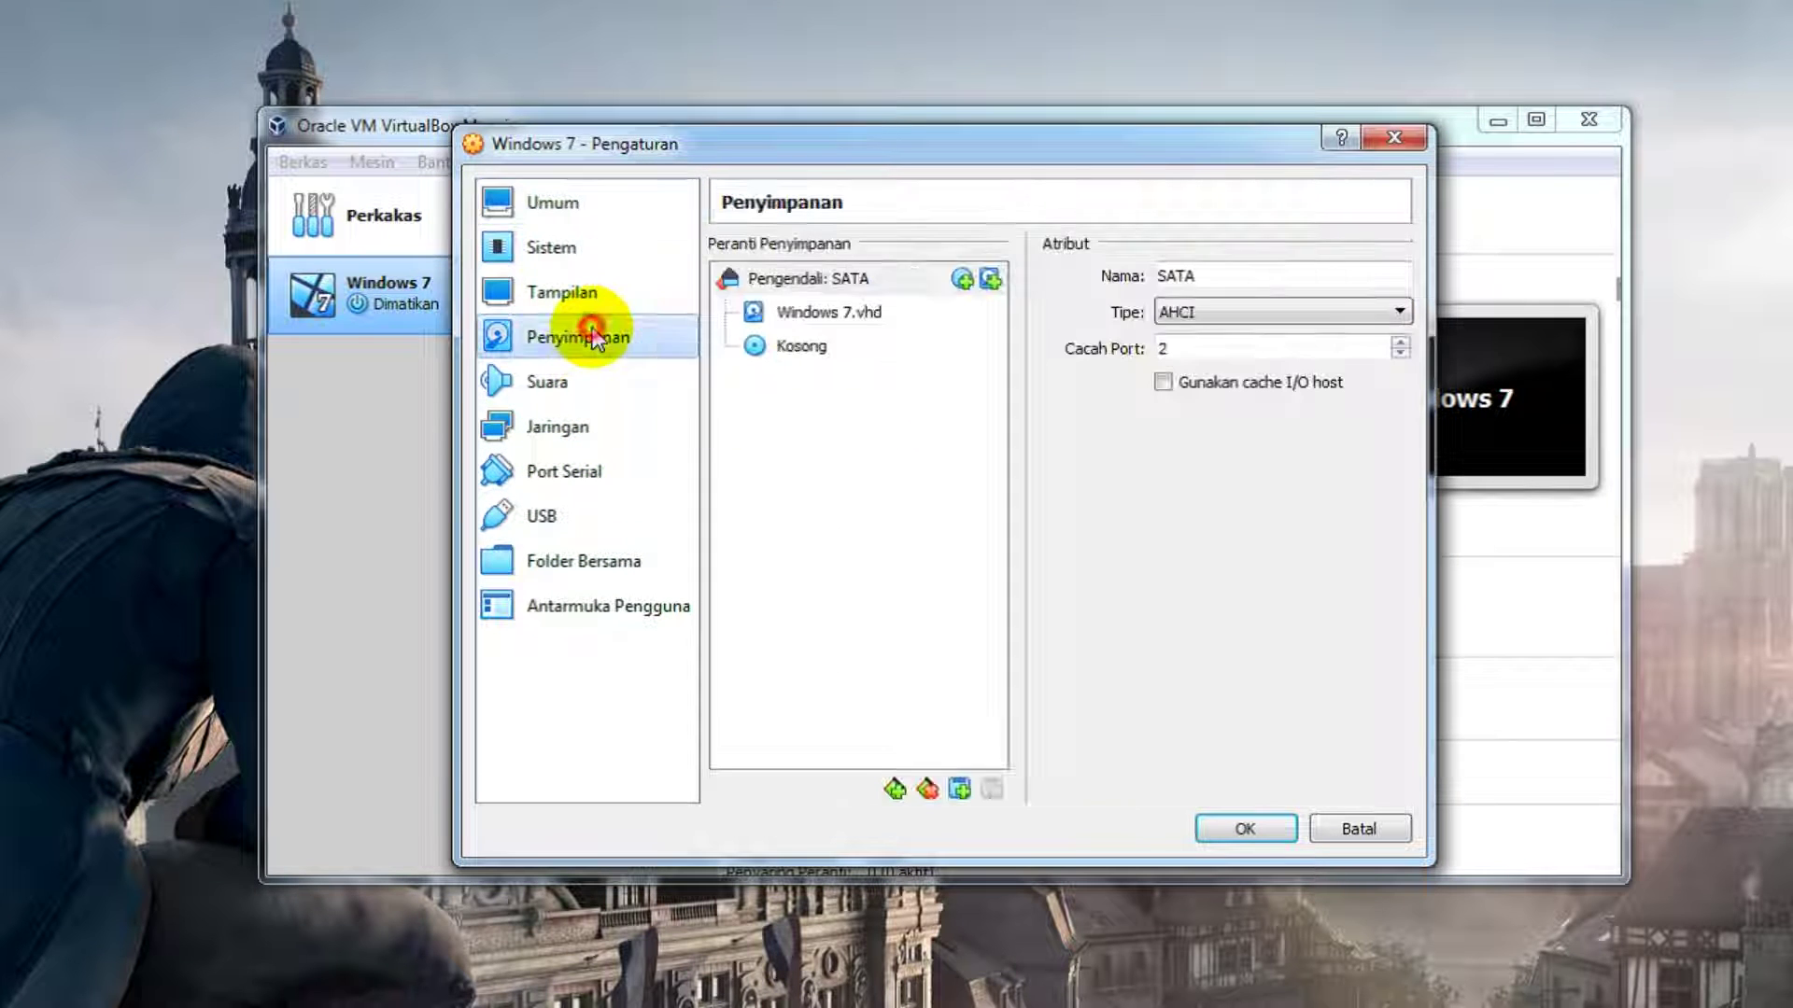
click(830, 354)
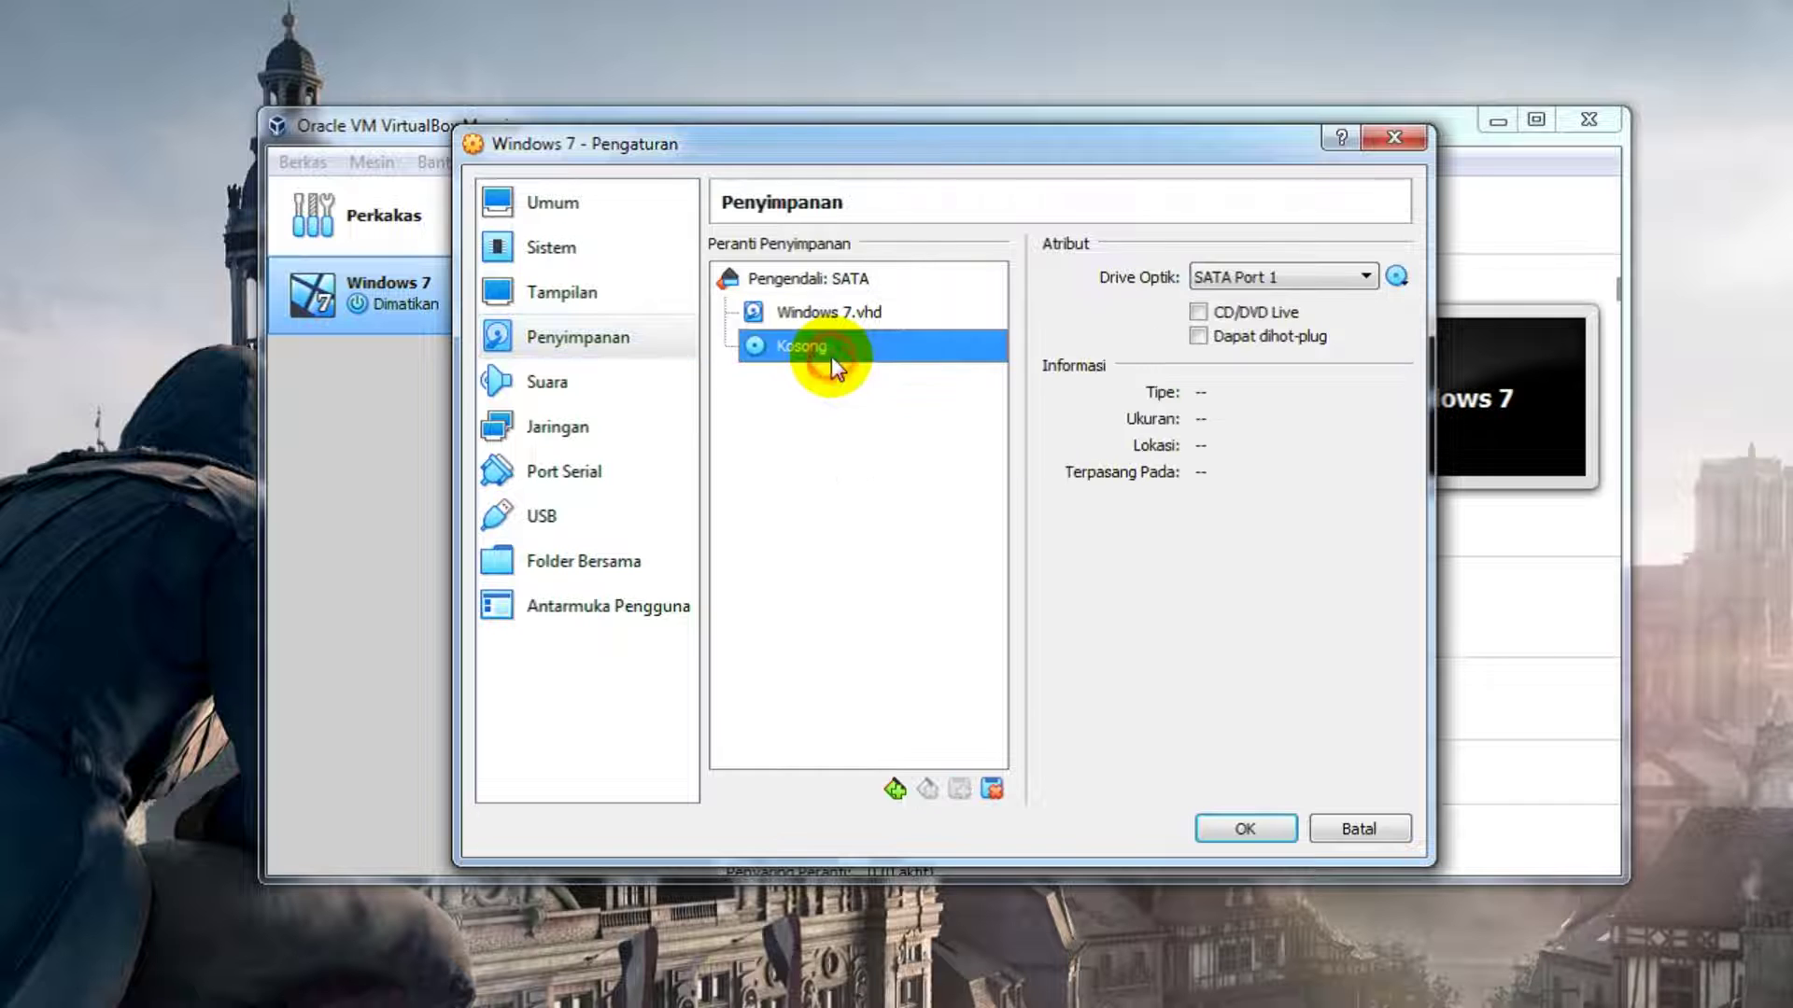
Step: Attach InstallWin7.iso from E:\DATA SOFTWARE\IMAGE ISO NERO to the optical drive and save the machine settings
click(1396, 278)
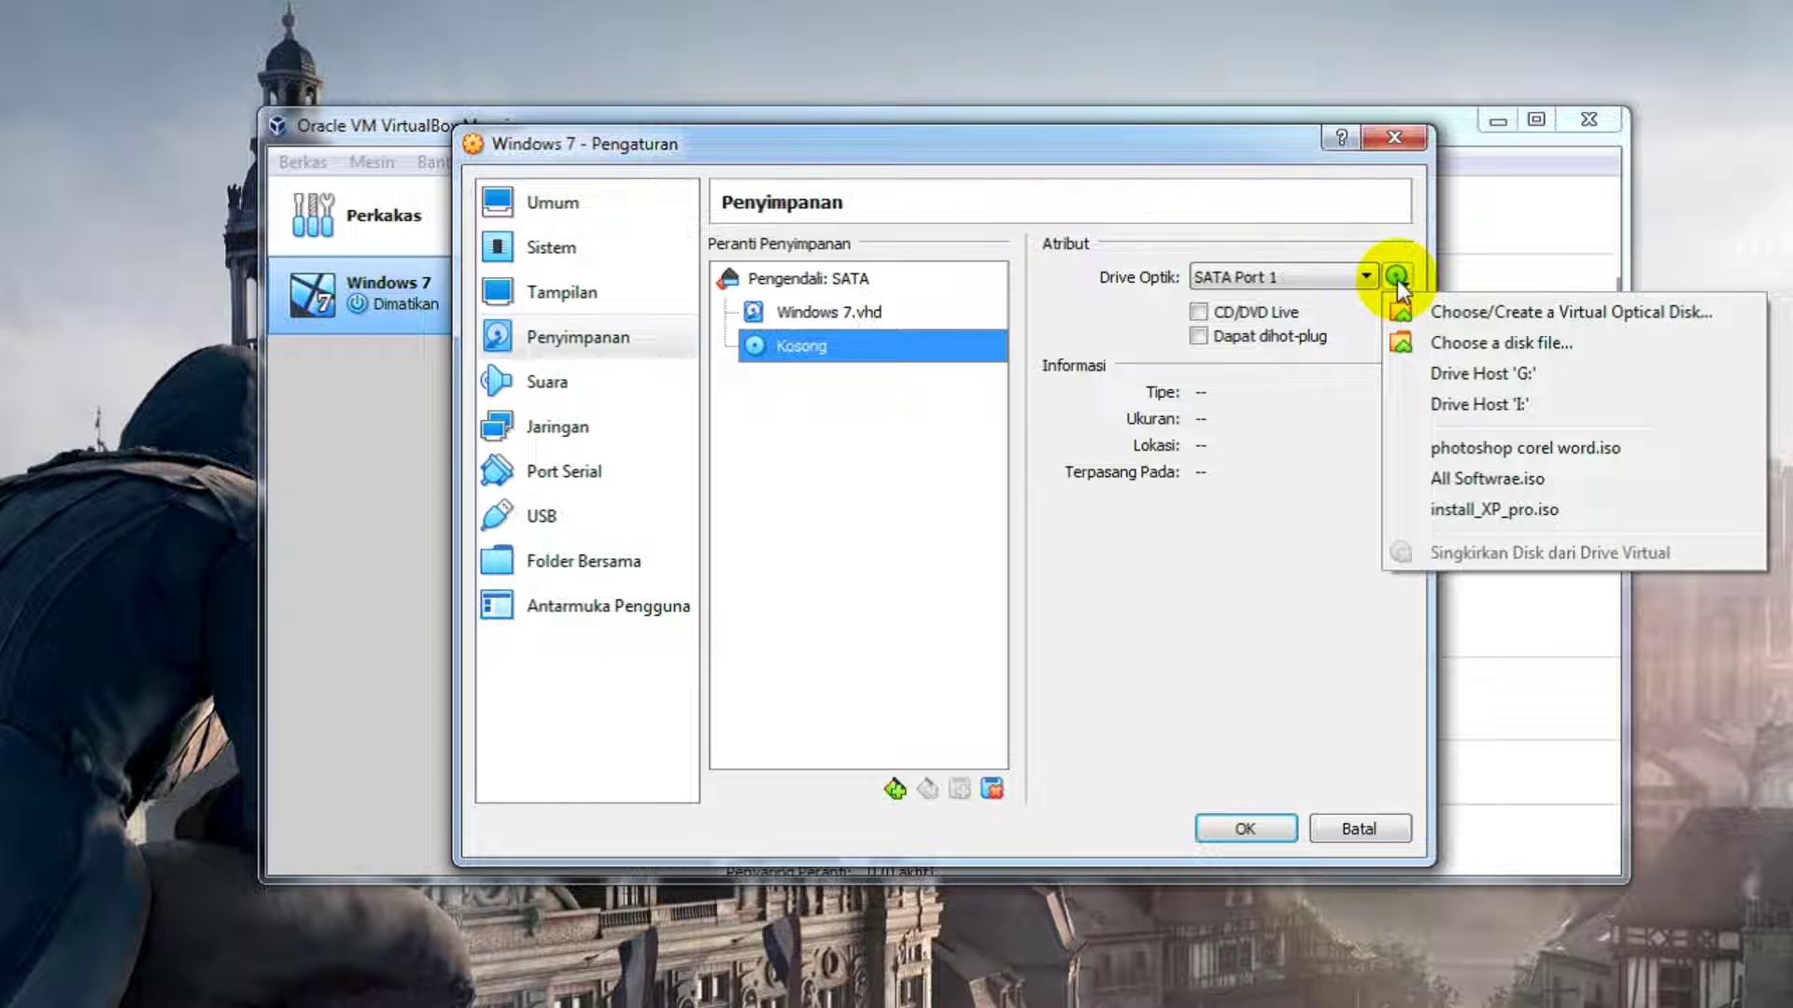
click(1453, 345)
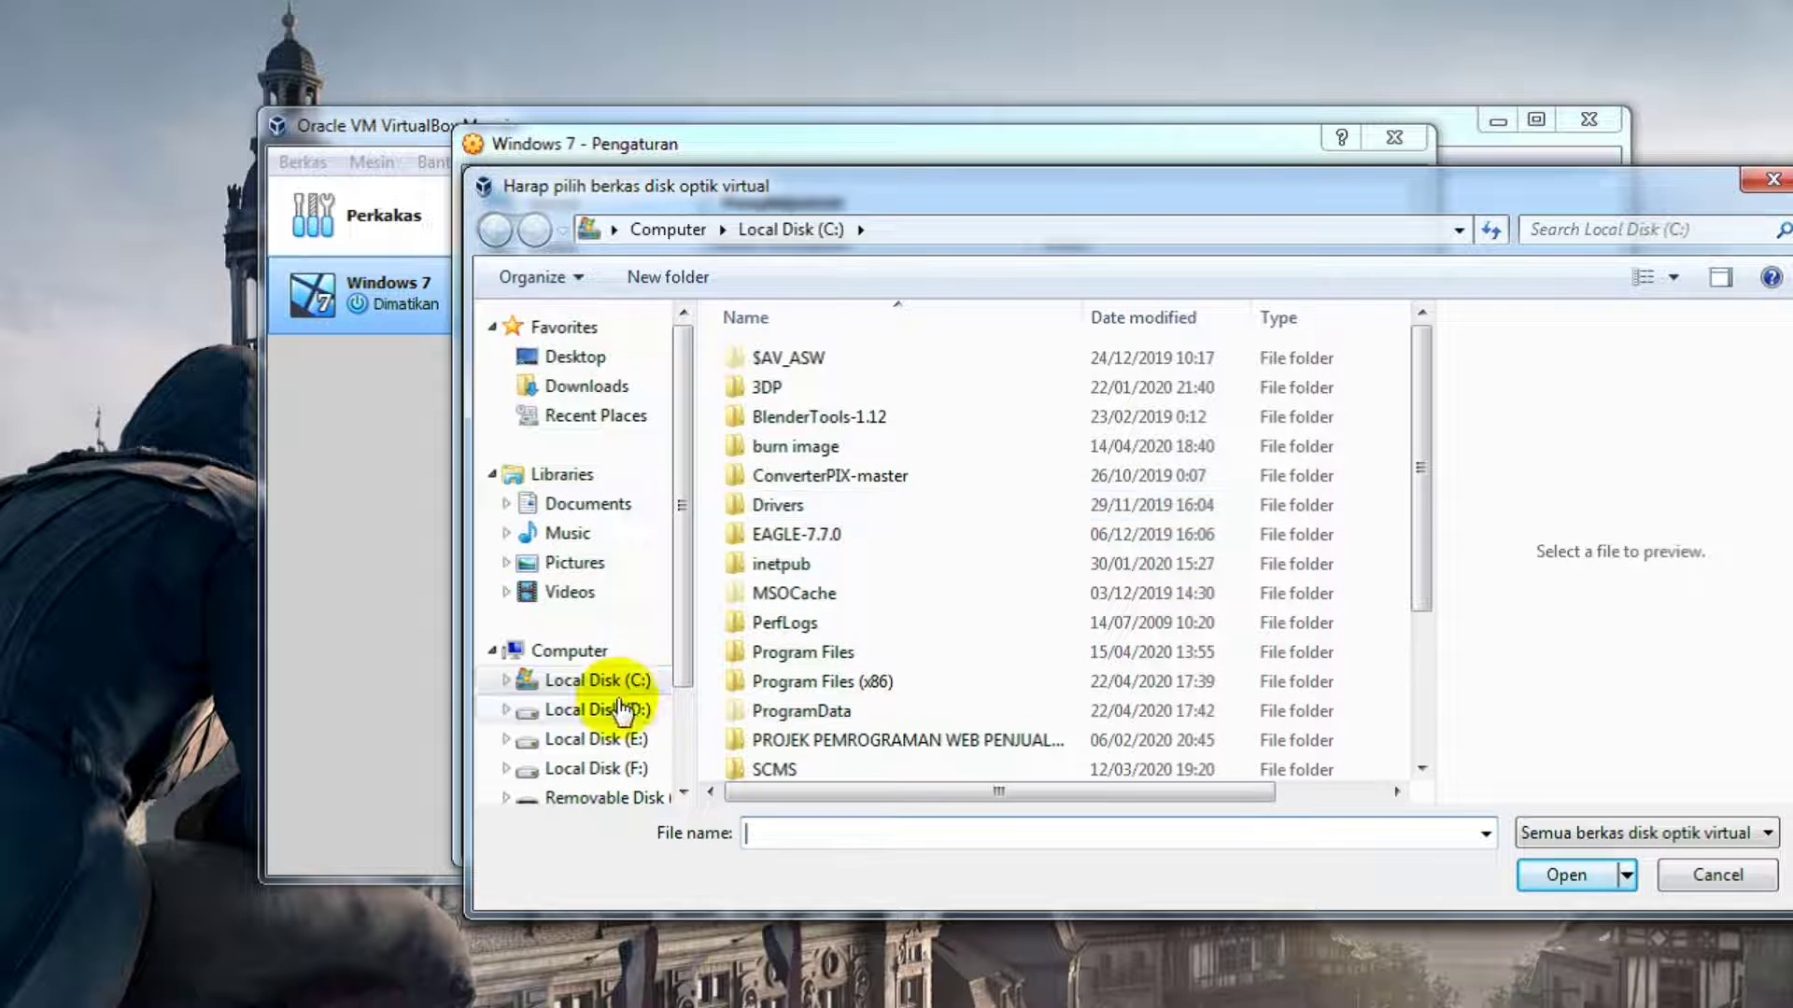
scroll(679, 663, down, 2)
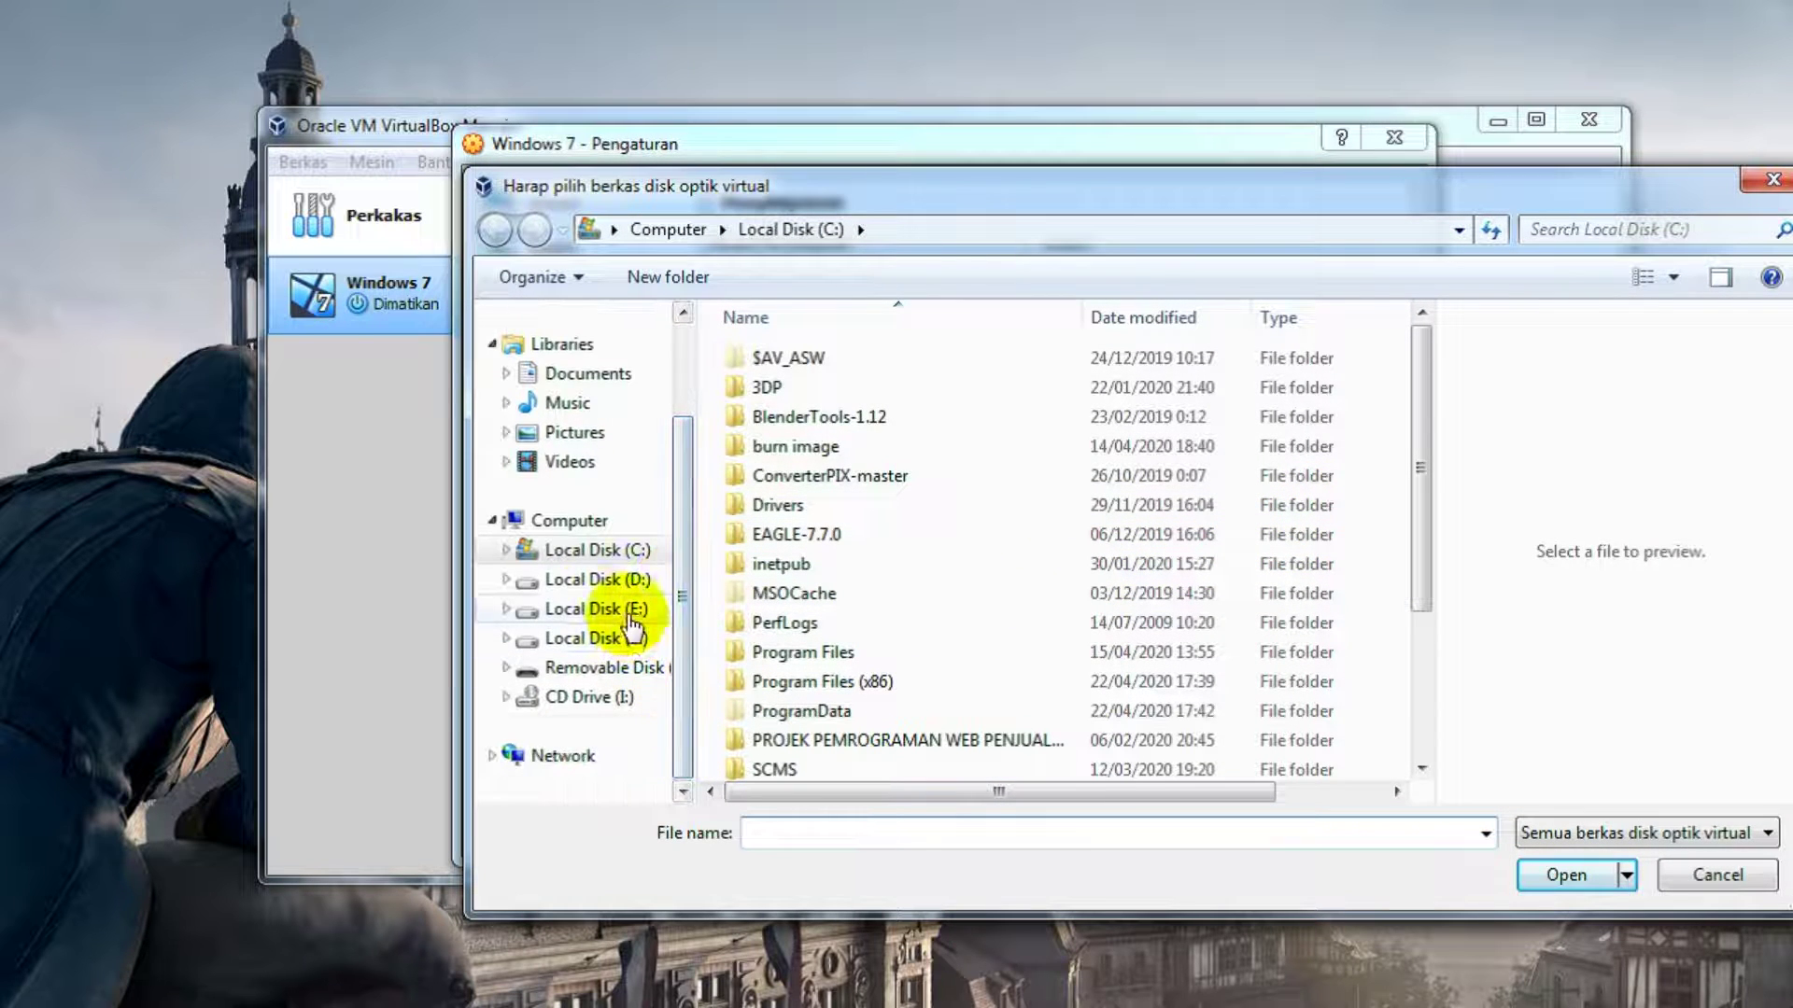
click(605, 616)
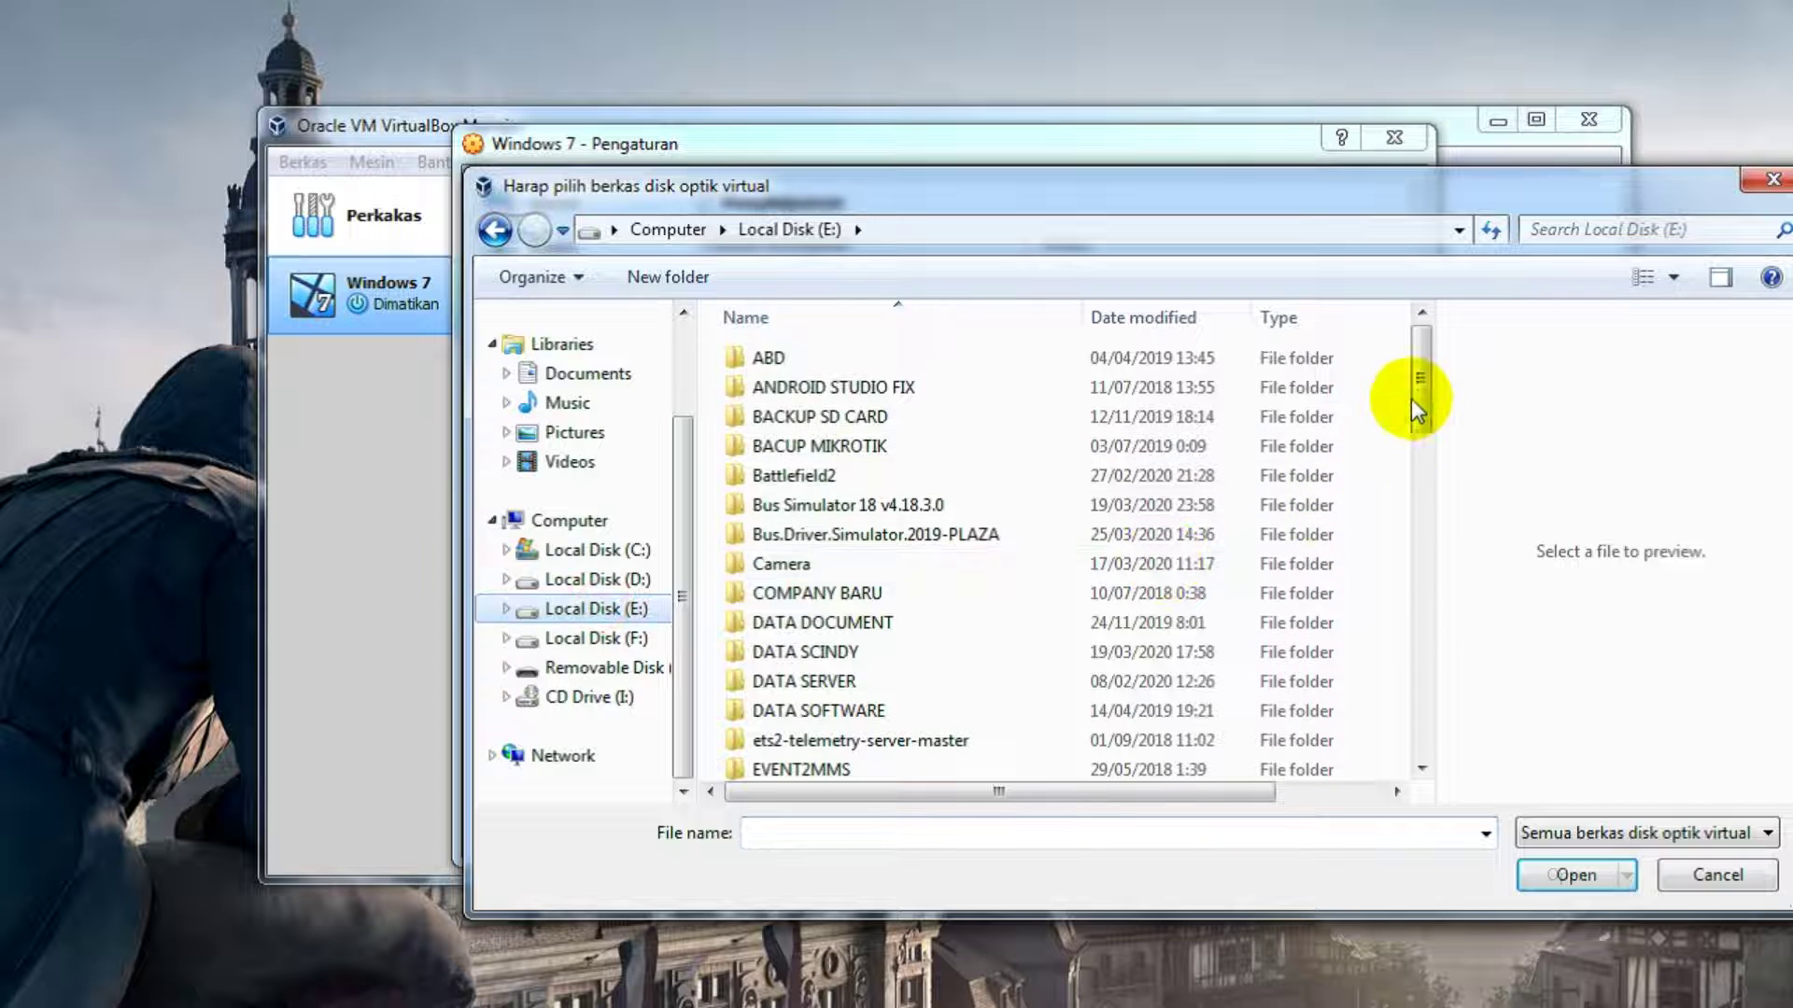
drag(1412, 388, 1420, 408)
double_click(818, 672)
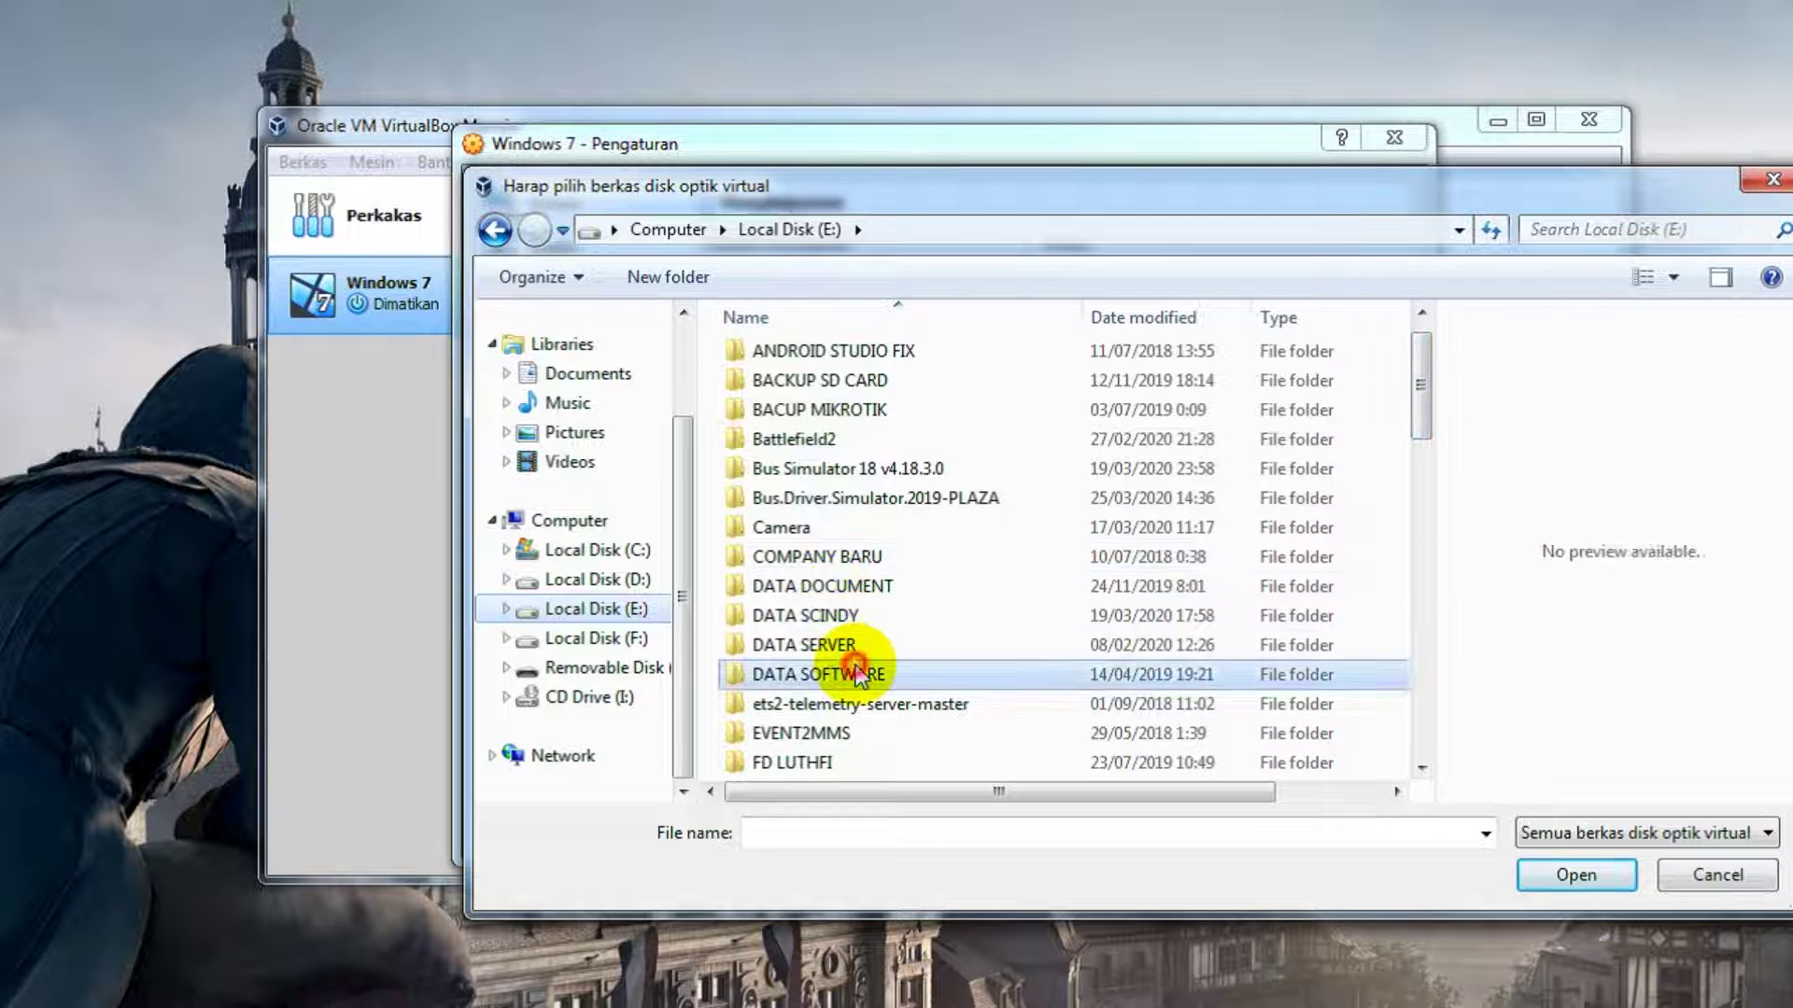
double_click(808, 534)
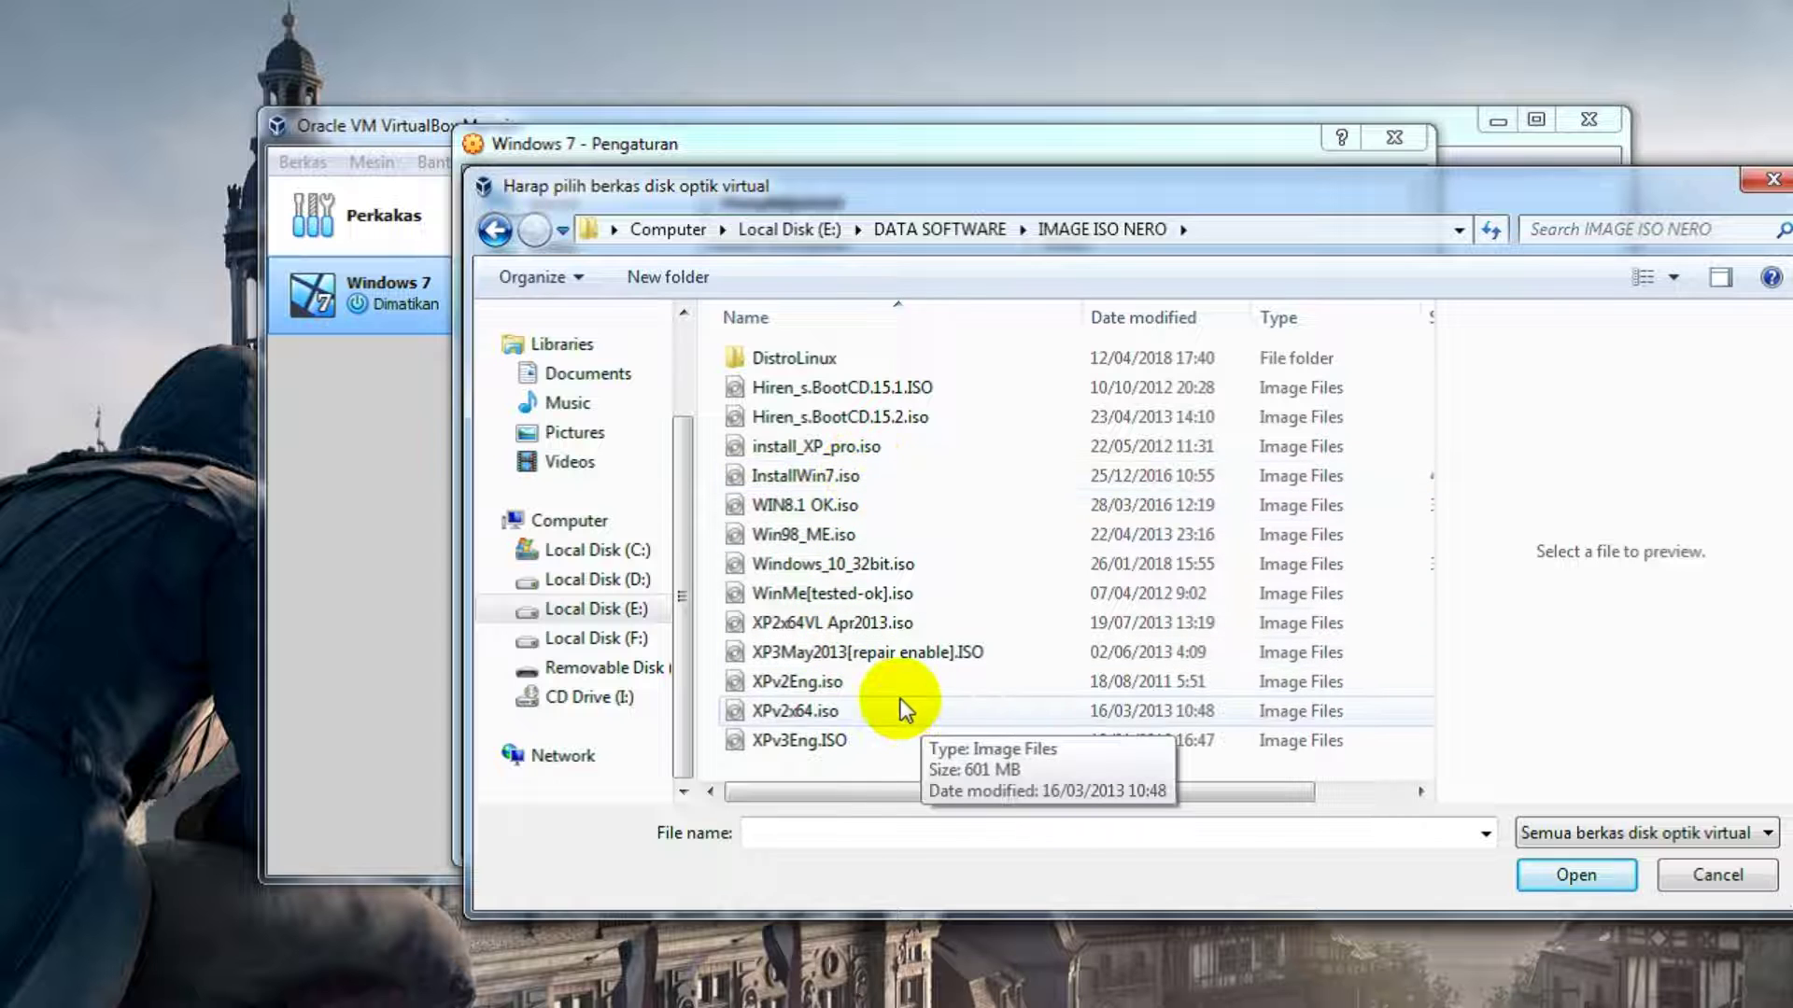
click(854, 478)
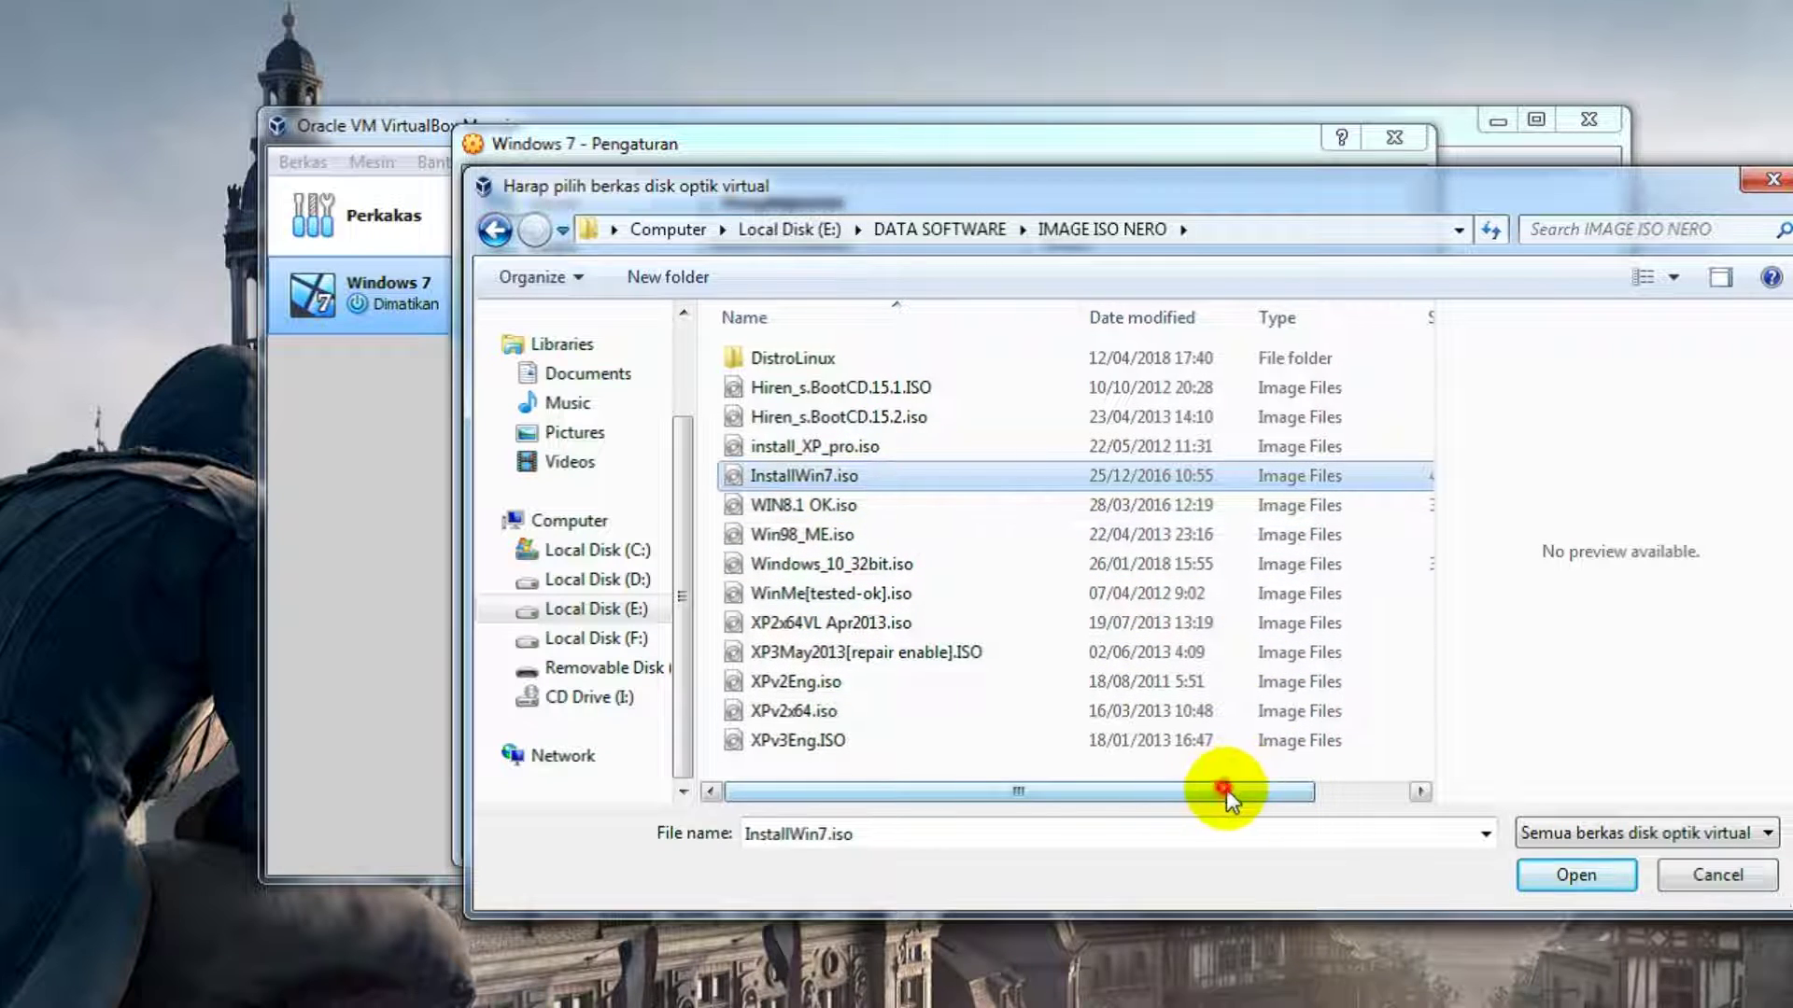
drag(1220, 790, 1374, 791)
click(1566, 874)
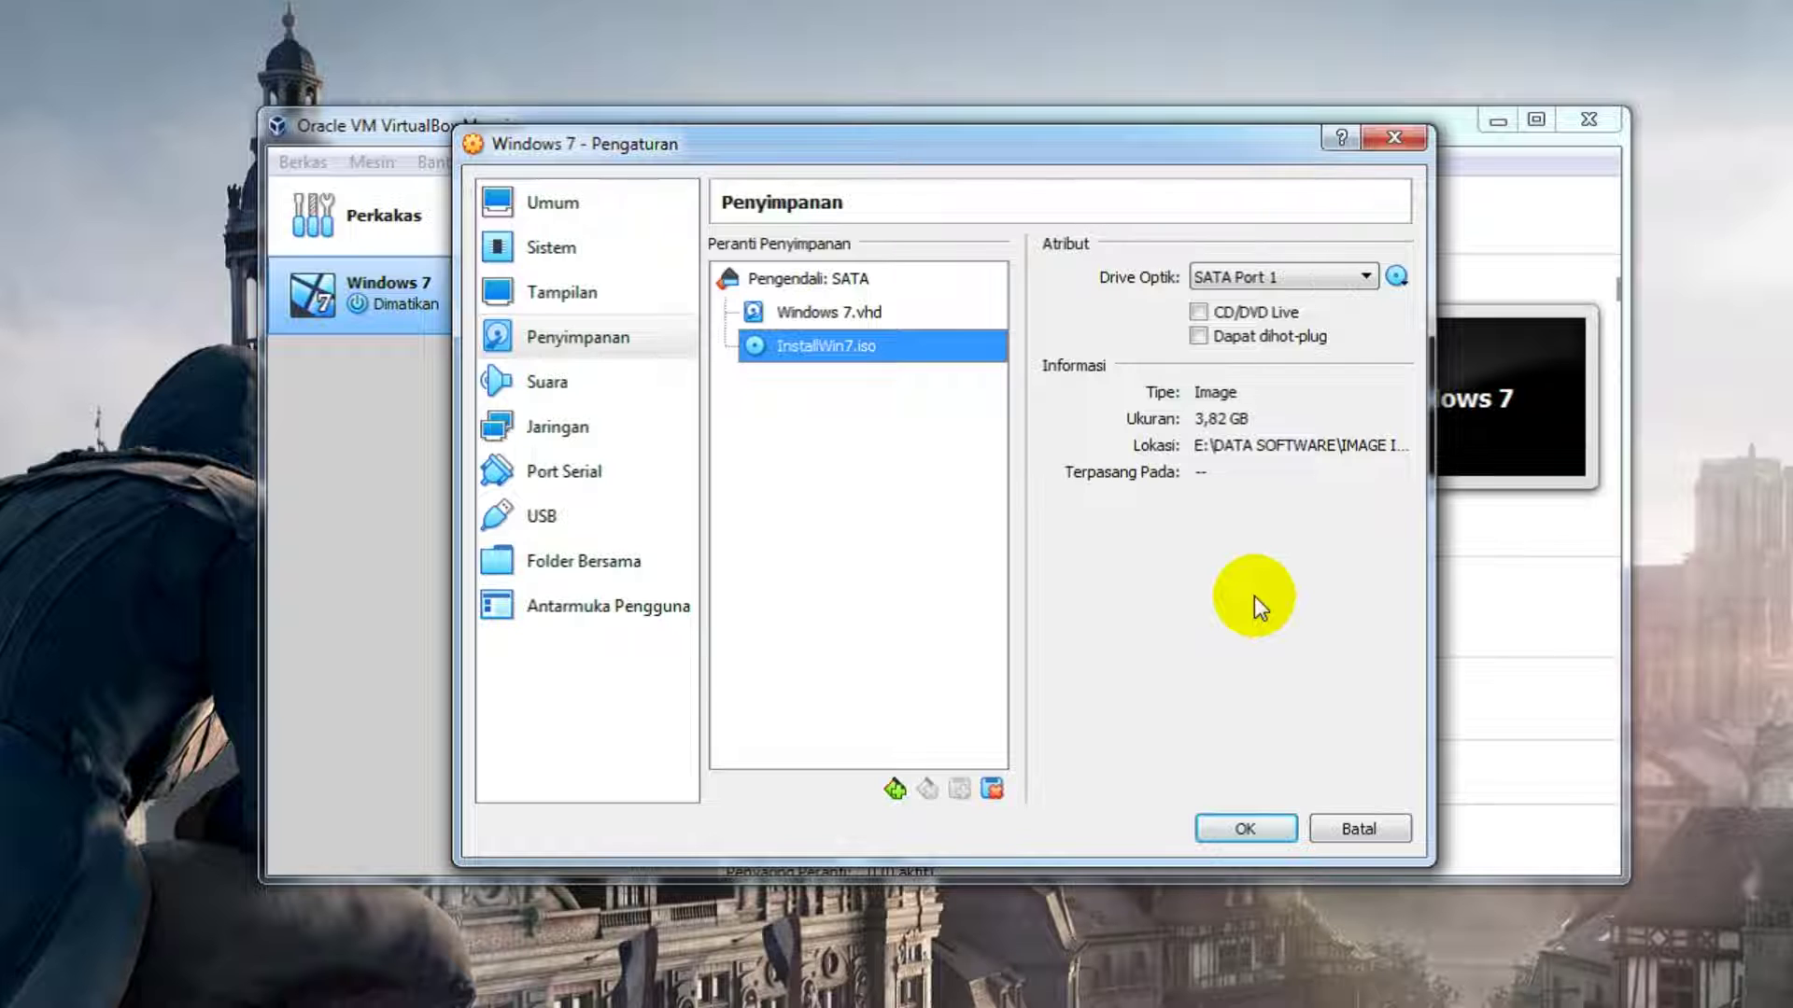
click(1247, 828)
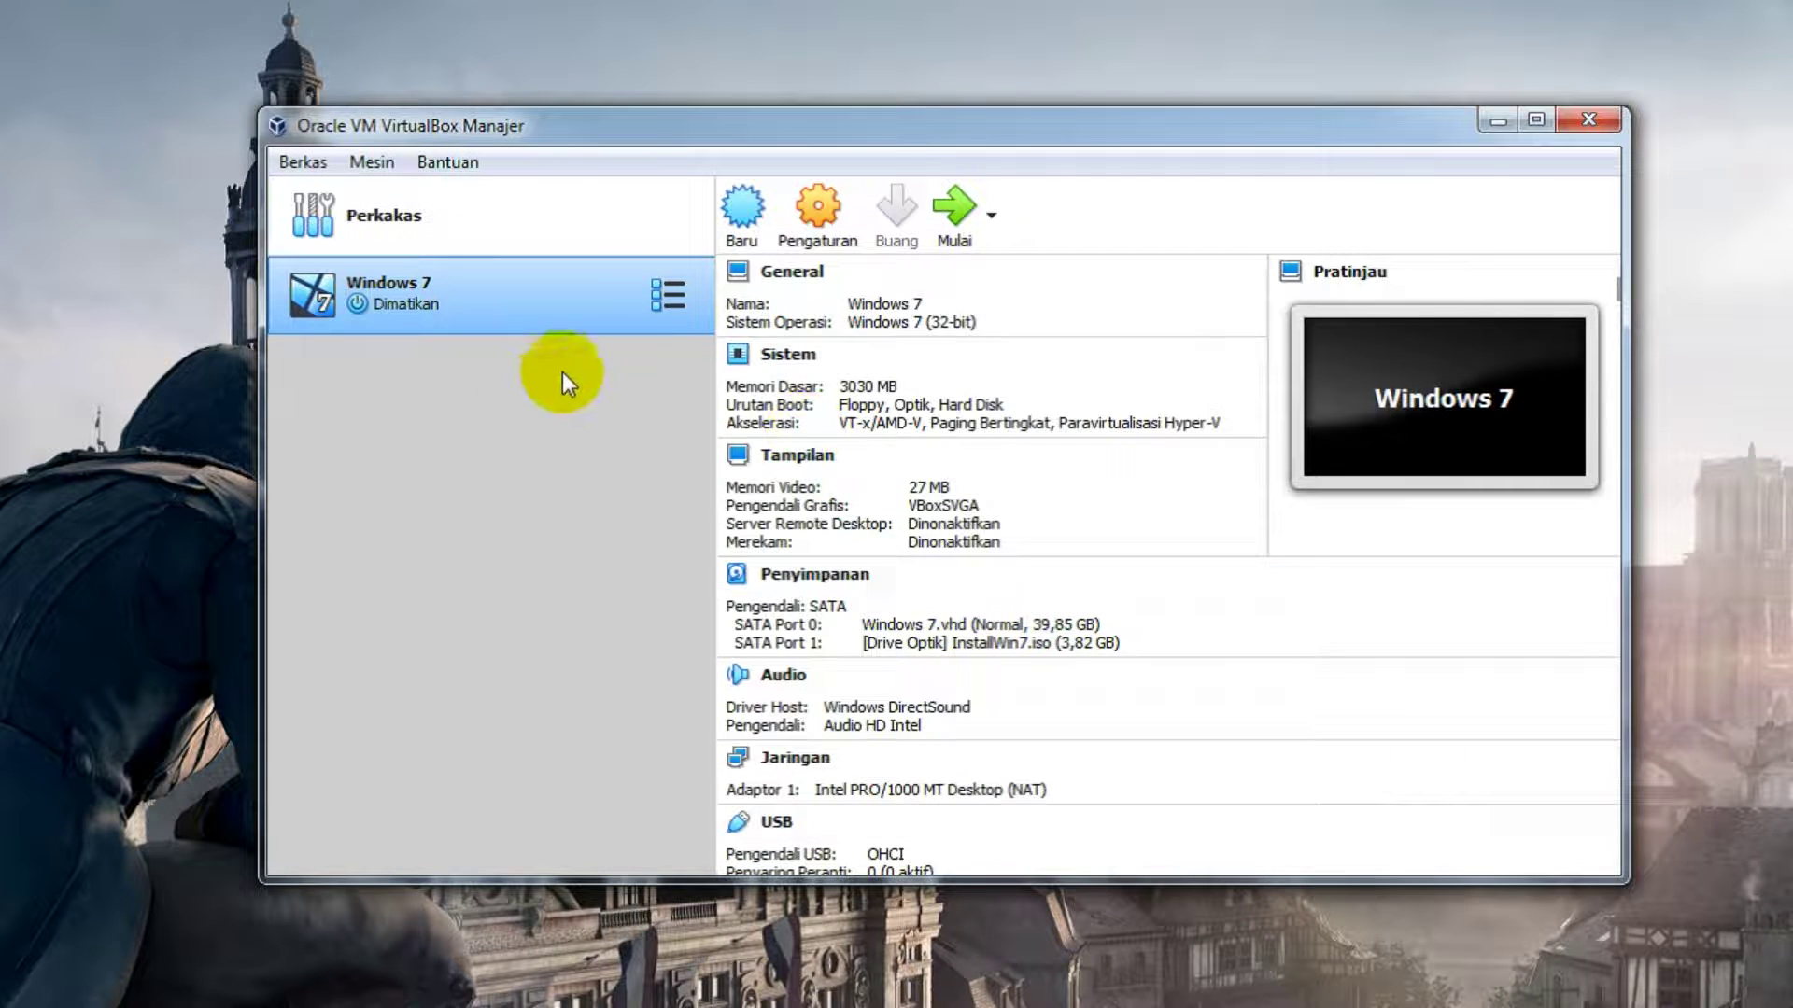
Step: Start the Windows 7 virtual machine with InstallWin7.iso (3,82 GB) as the startup disk
click(960, 237)
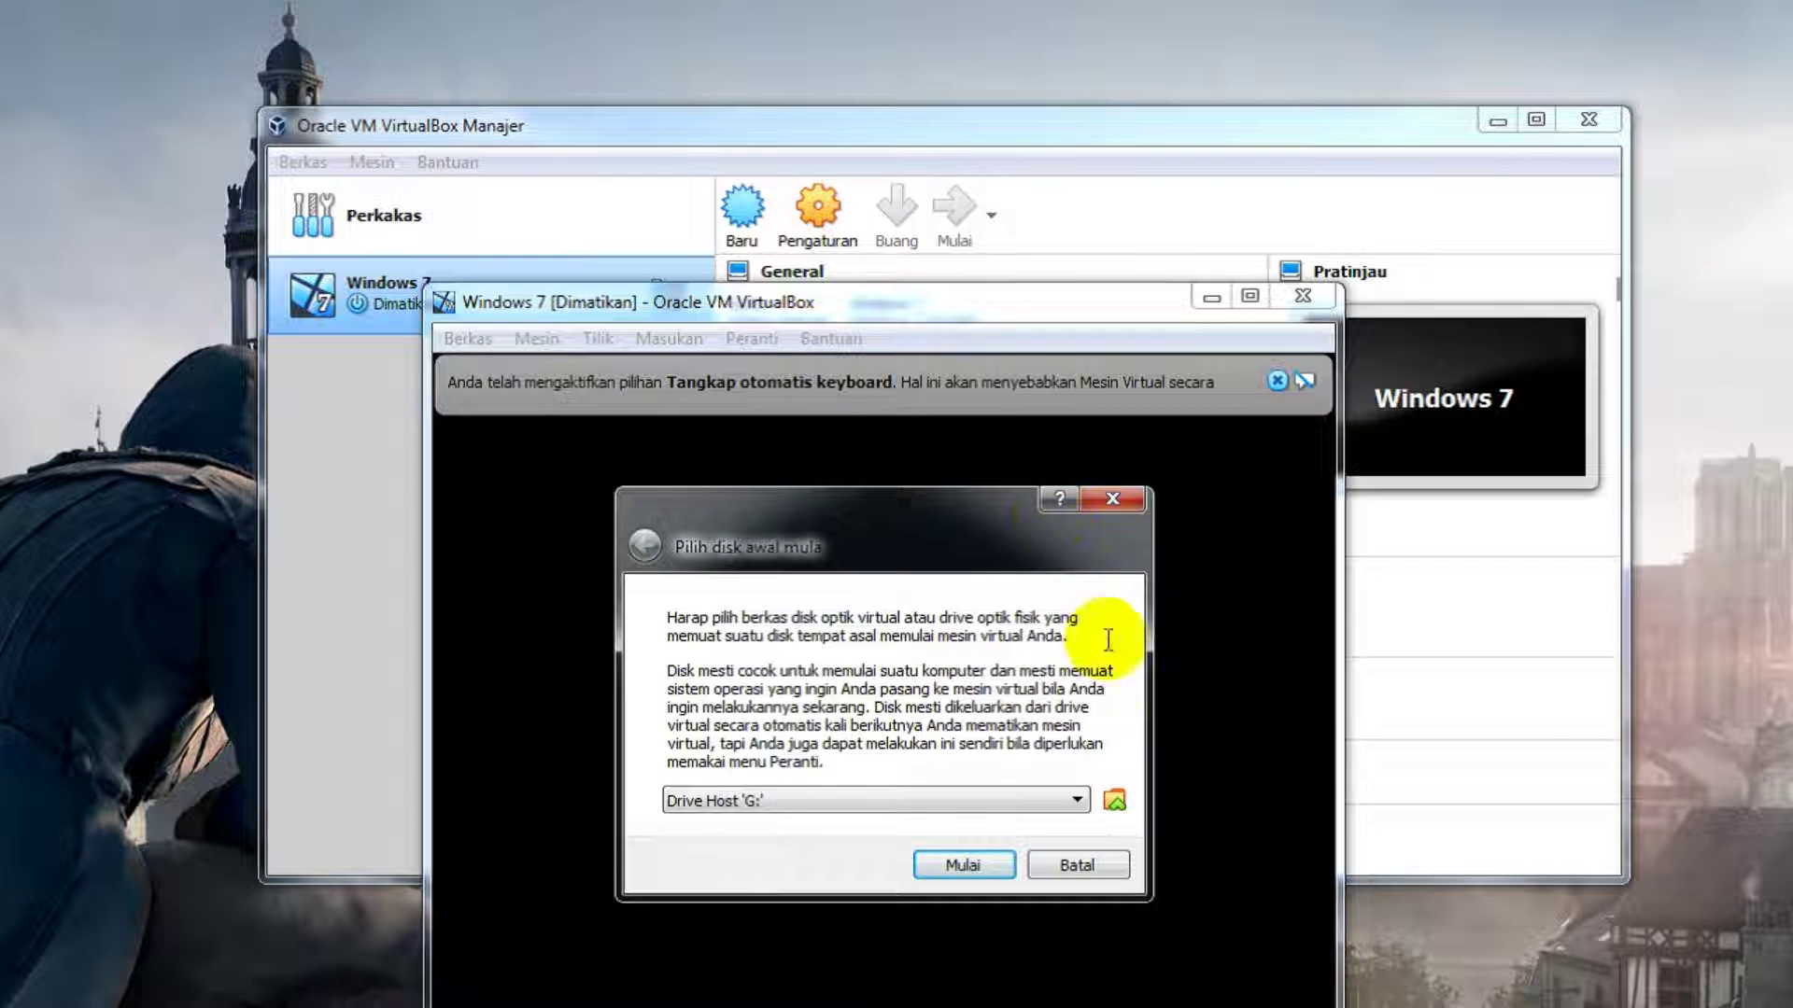
click(1053, 805)
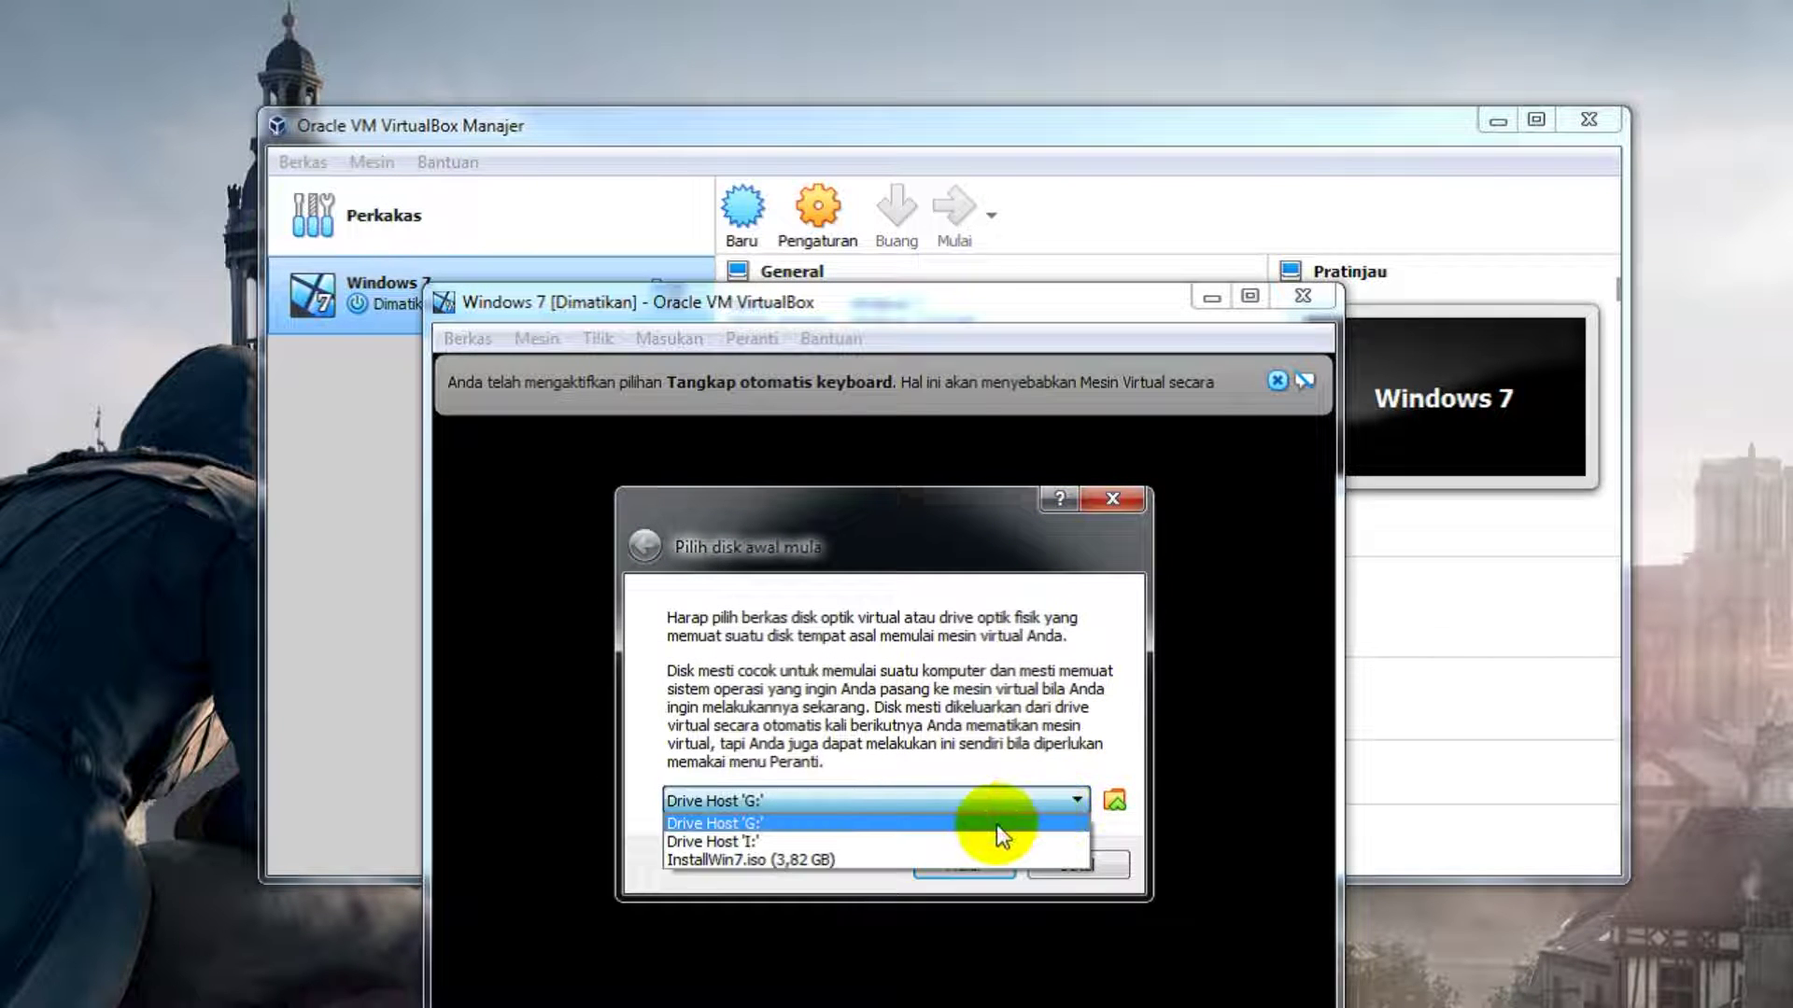
click(816, 855)
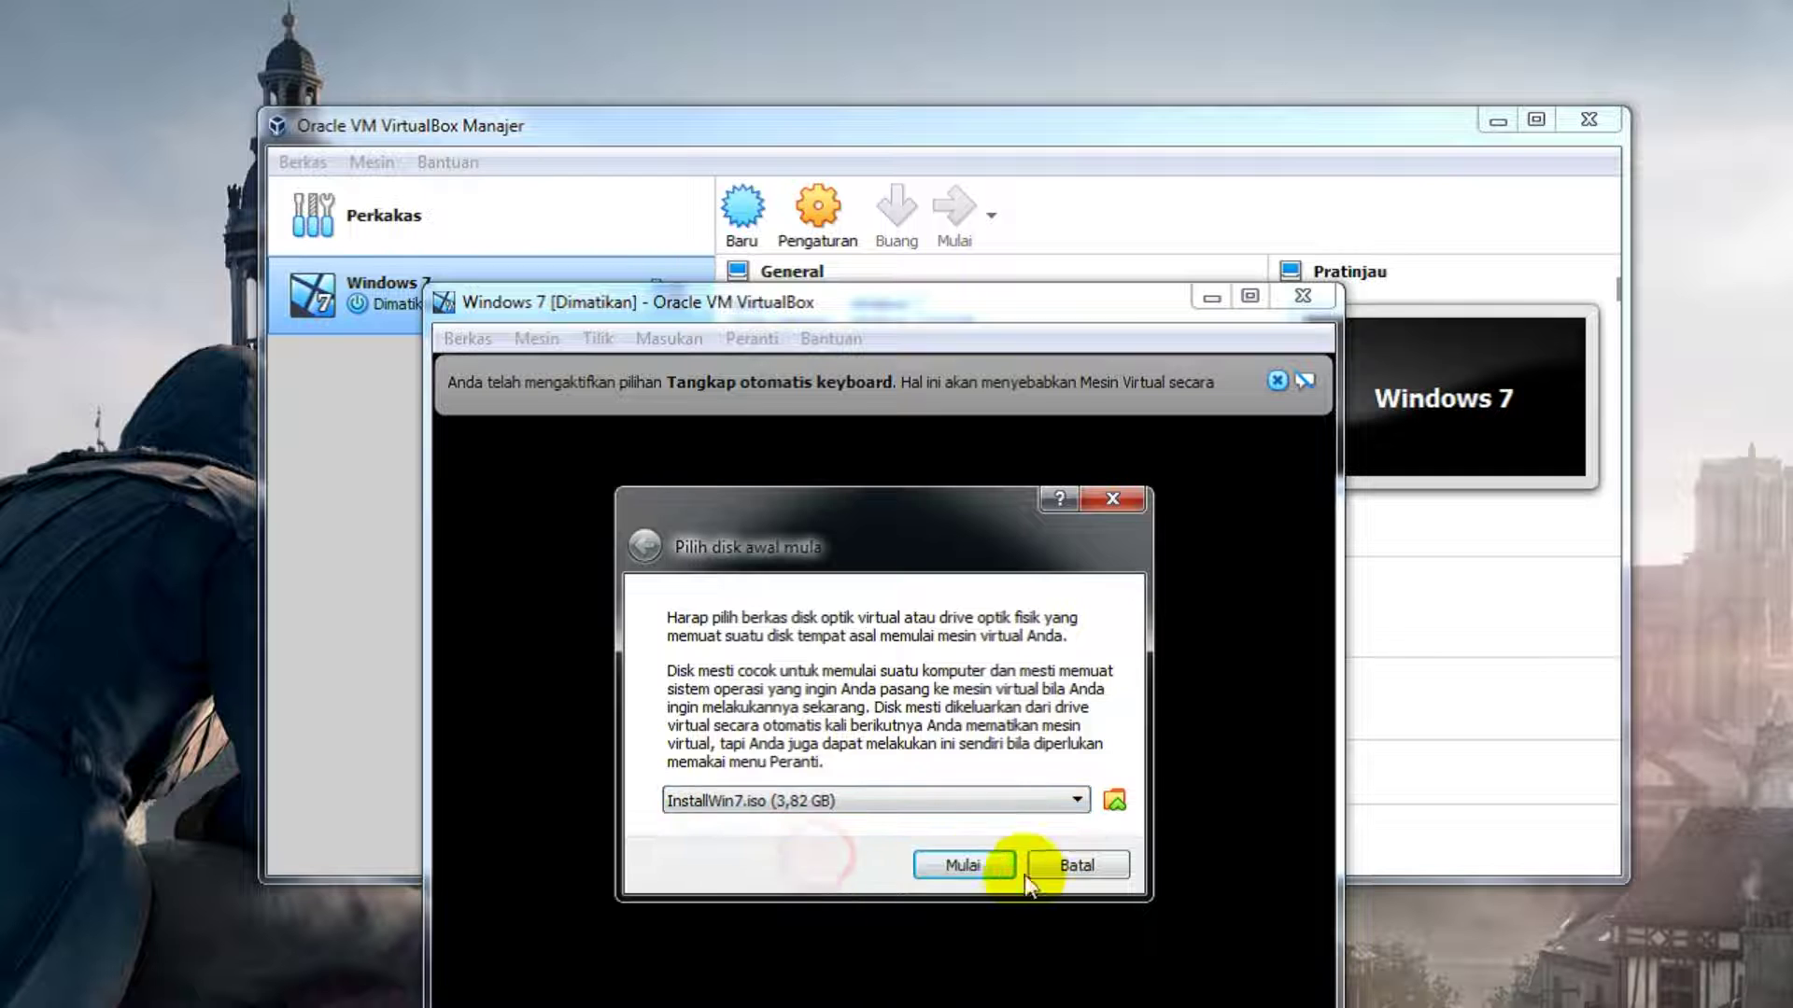
click(978, 867)
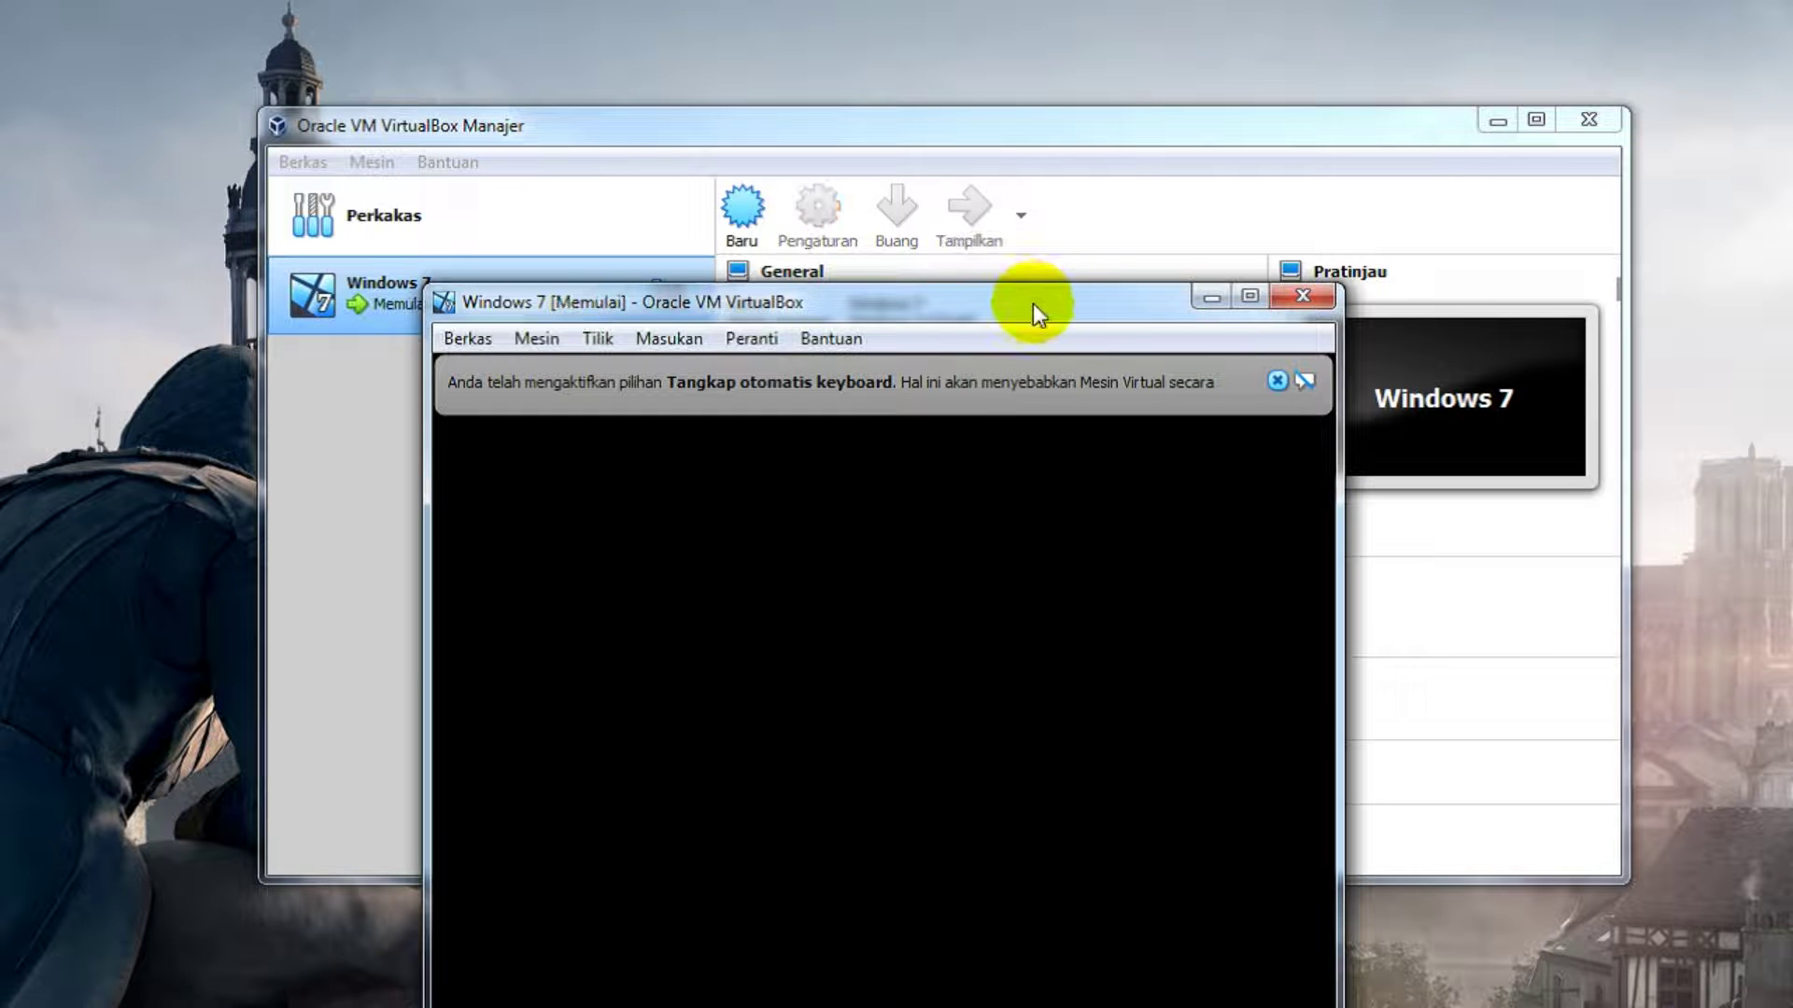
Step: Move the running machine's window higher on the desktop and dismiss the keyboard auto-capture notice
drag(1033, 305, 1007, 80)
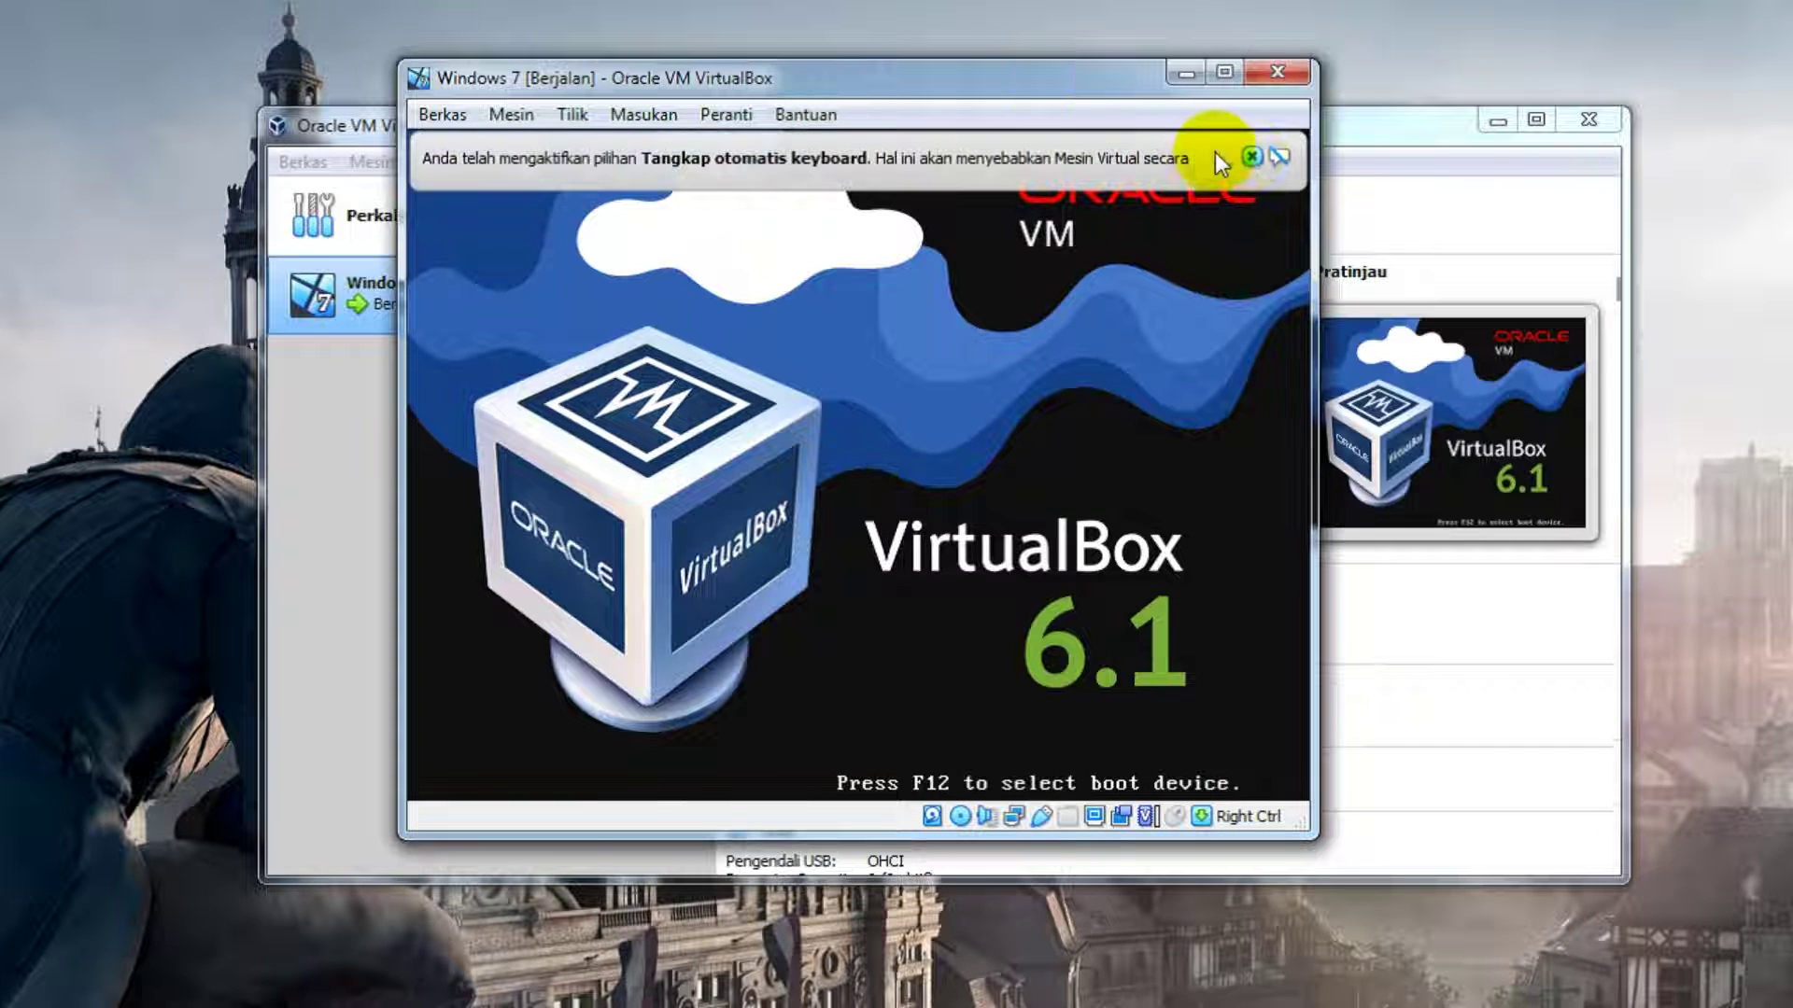
click(1251, 156)
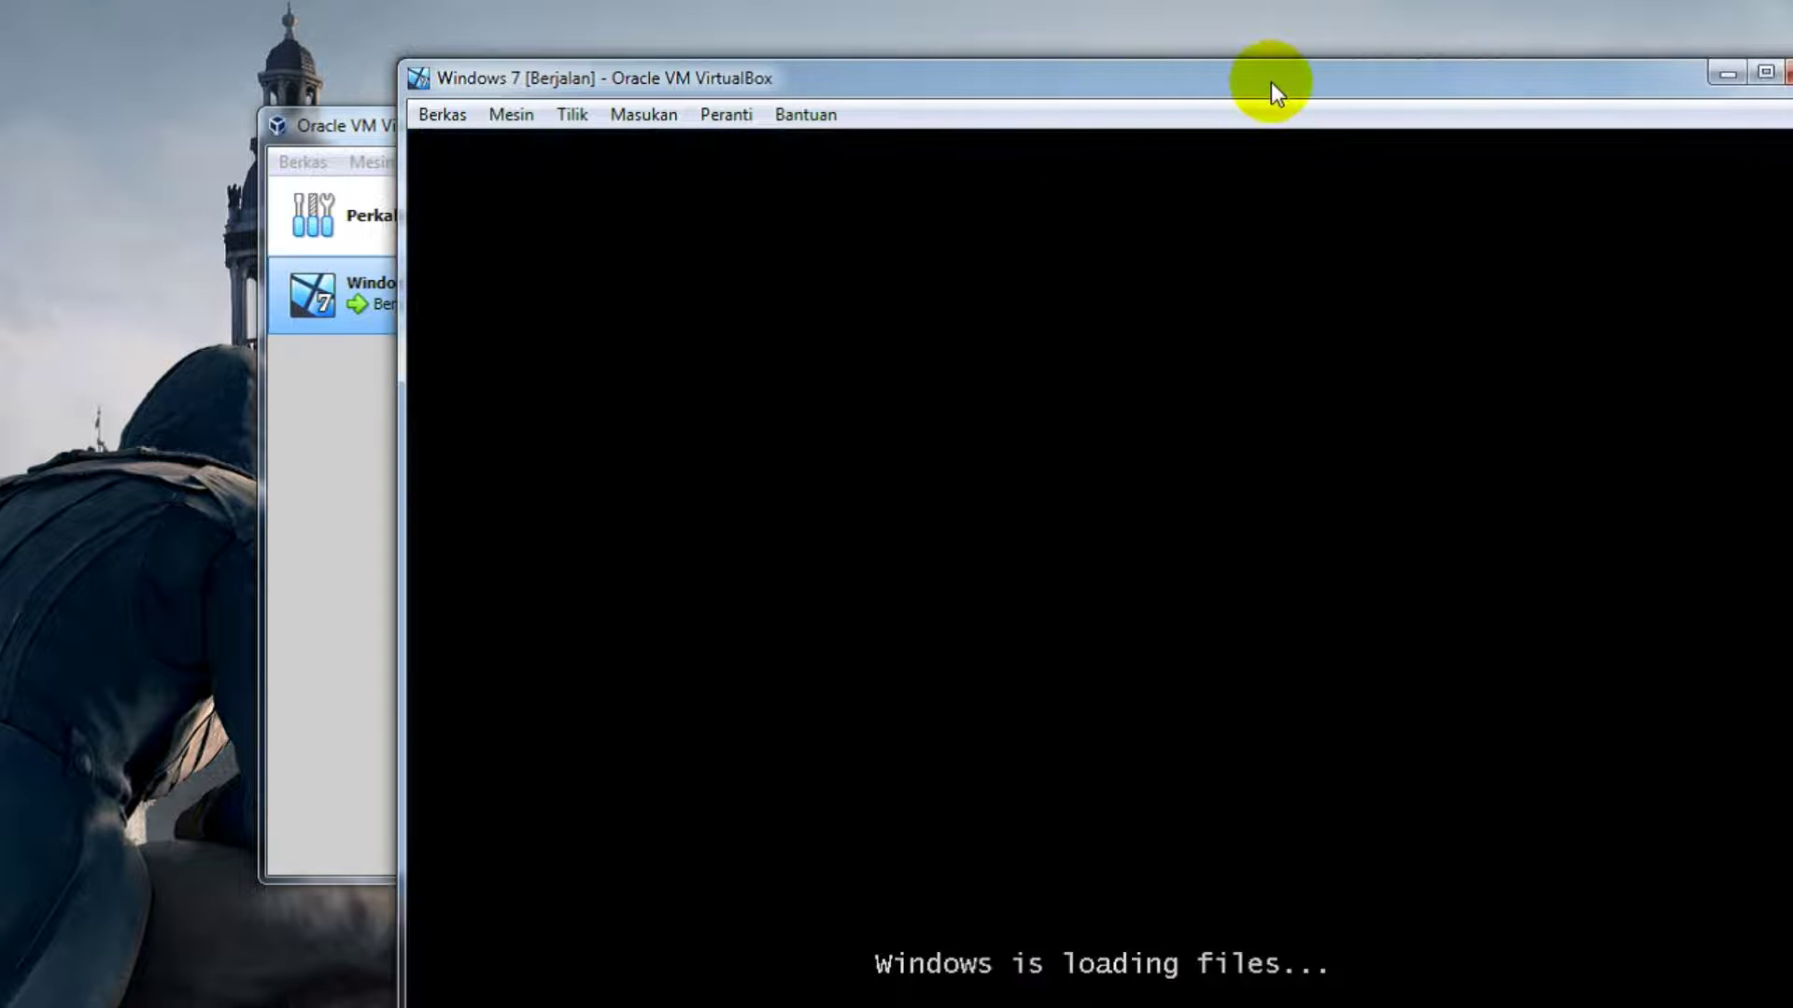
Step: Reposition the running virtual machine's window so it fits on the desktop and dismiss the mouse pointer integration notice
drag(1269, 82, 1083, 10)
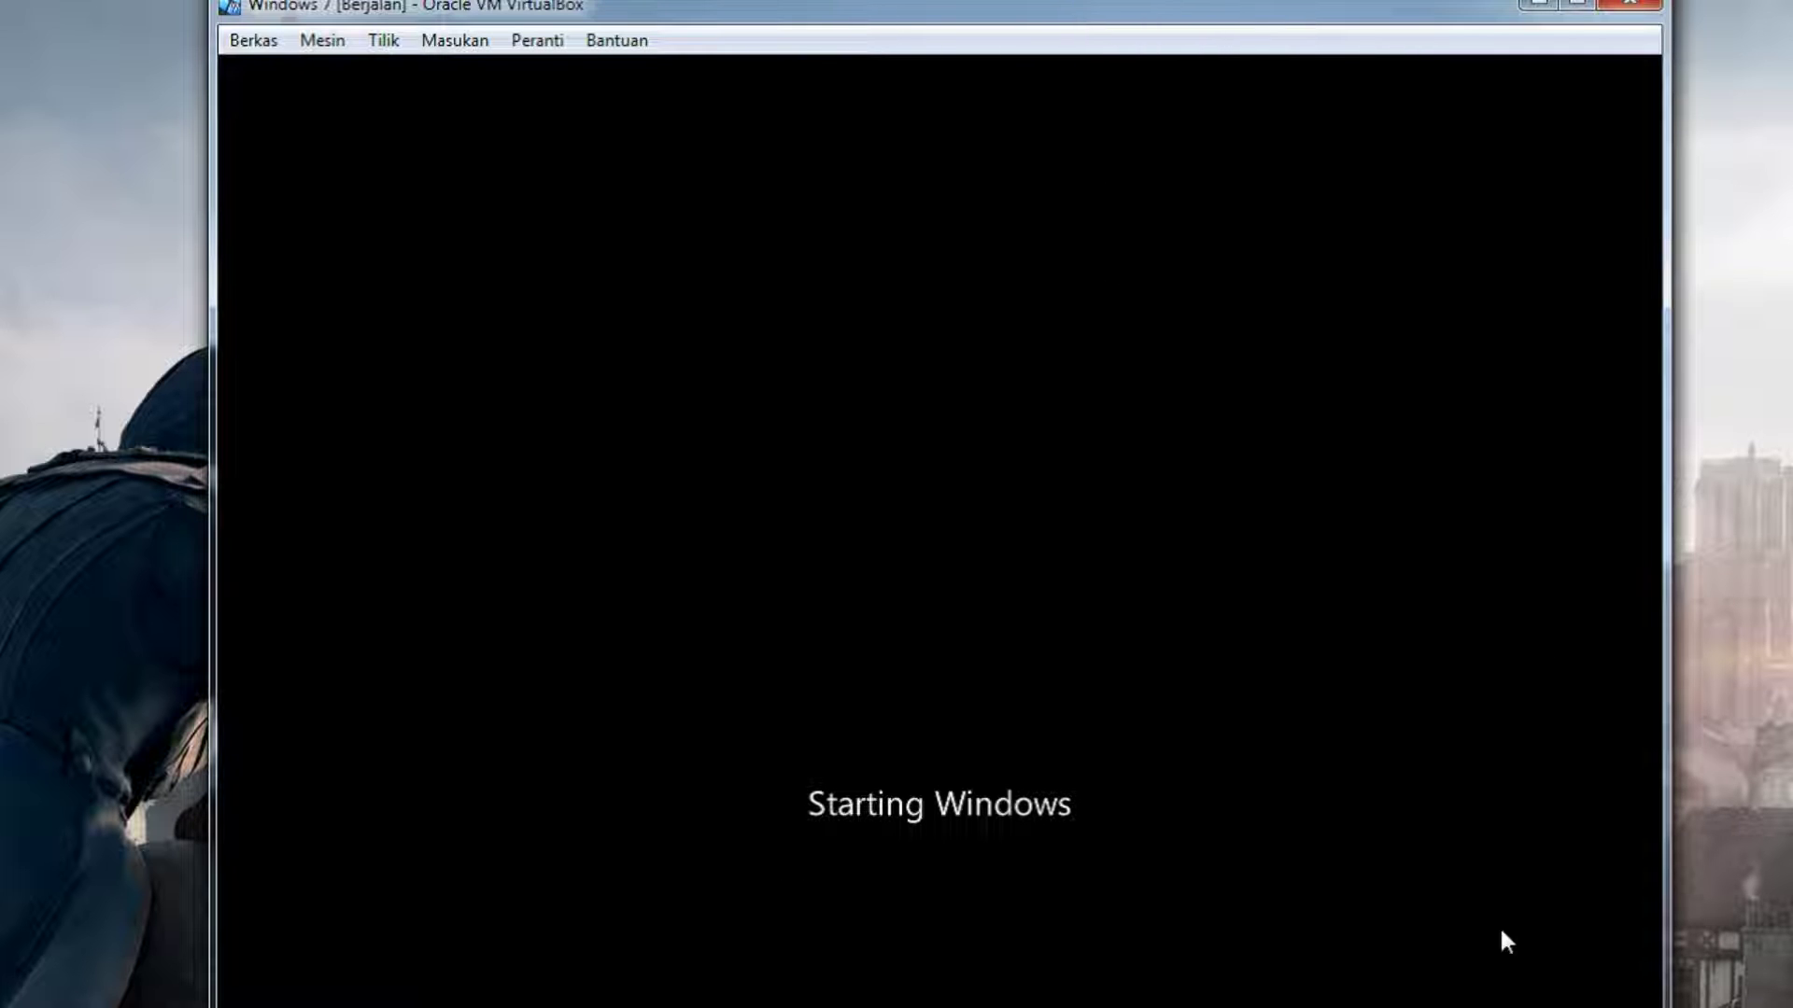
drag(1668, 1007, 1524, 1007)
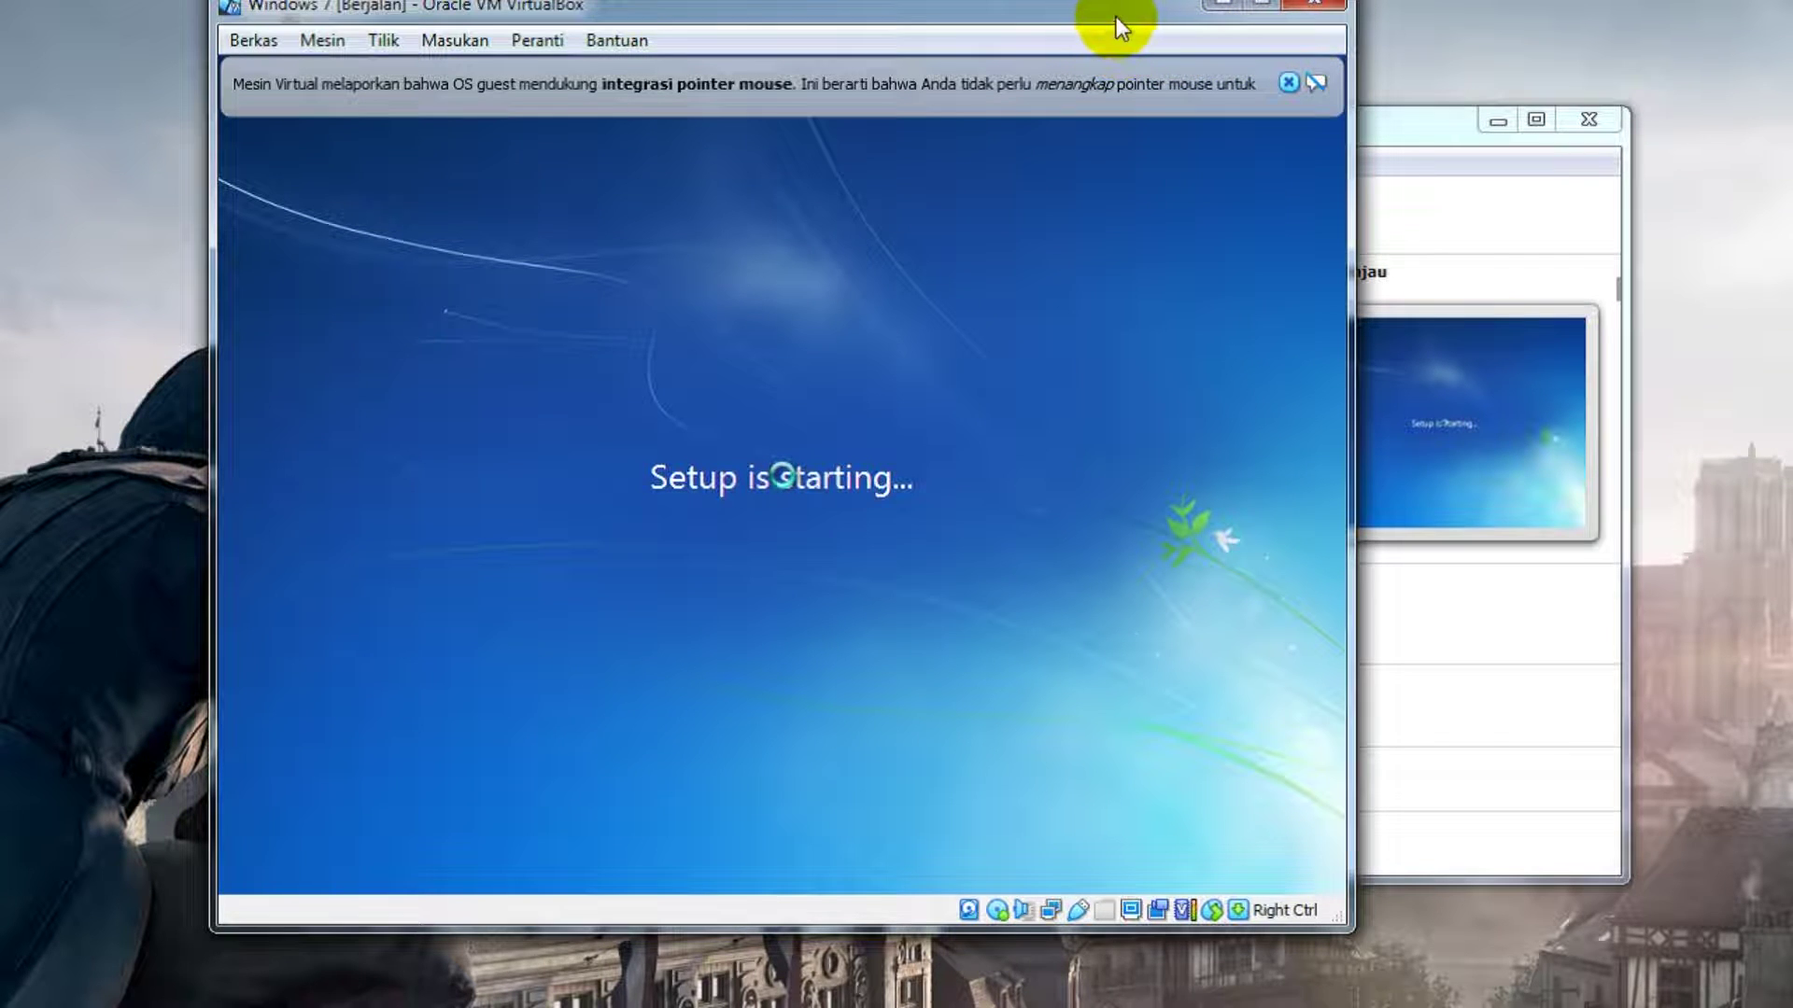
drag(1117, 14, 1159, 49)
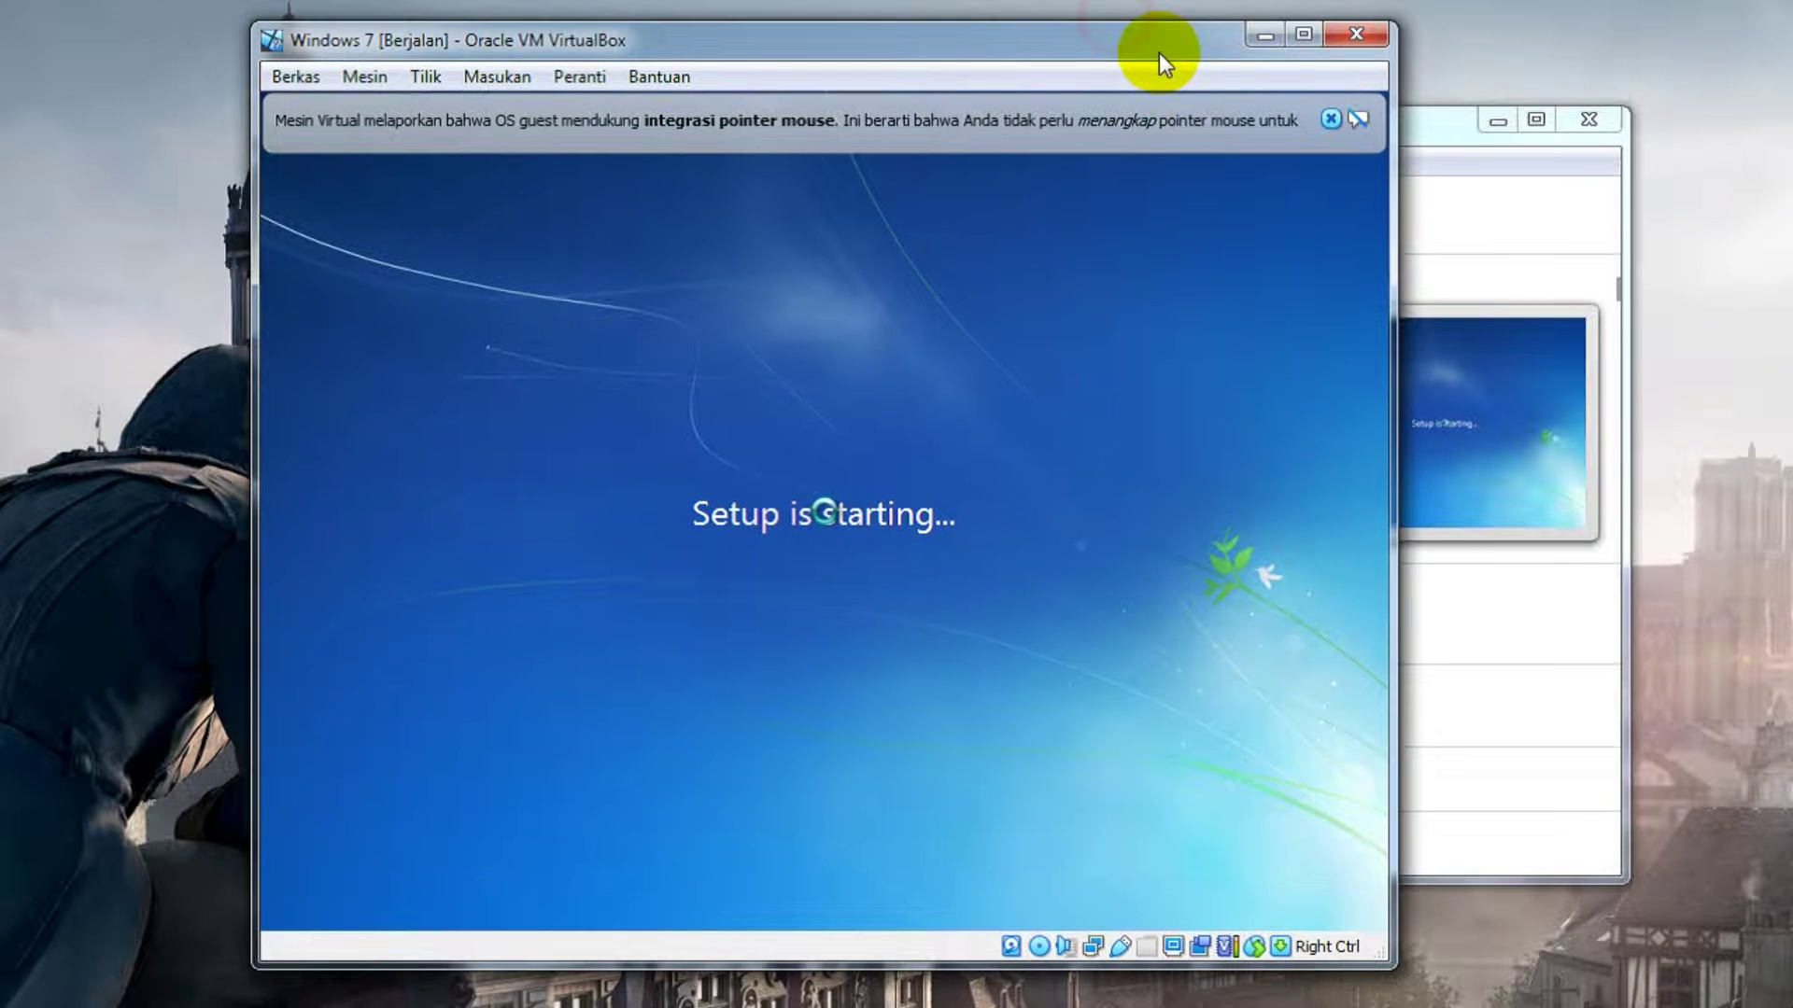
click(1329, 119)
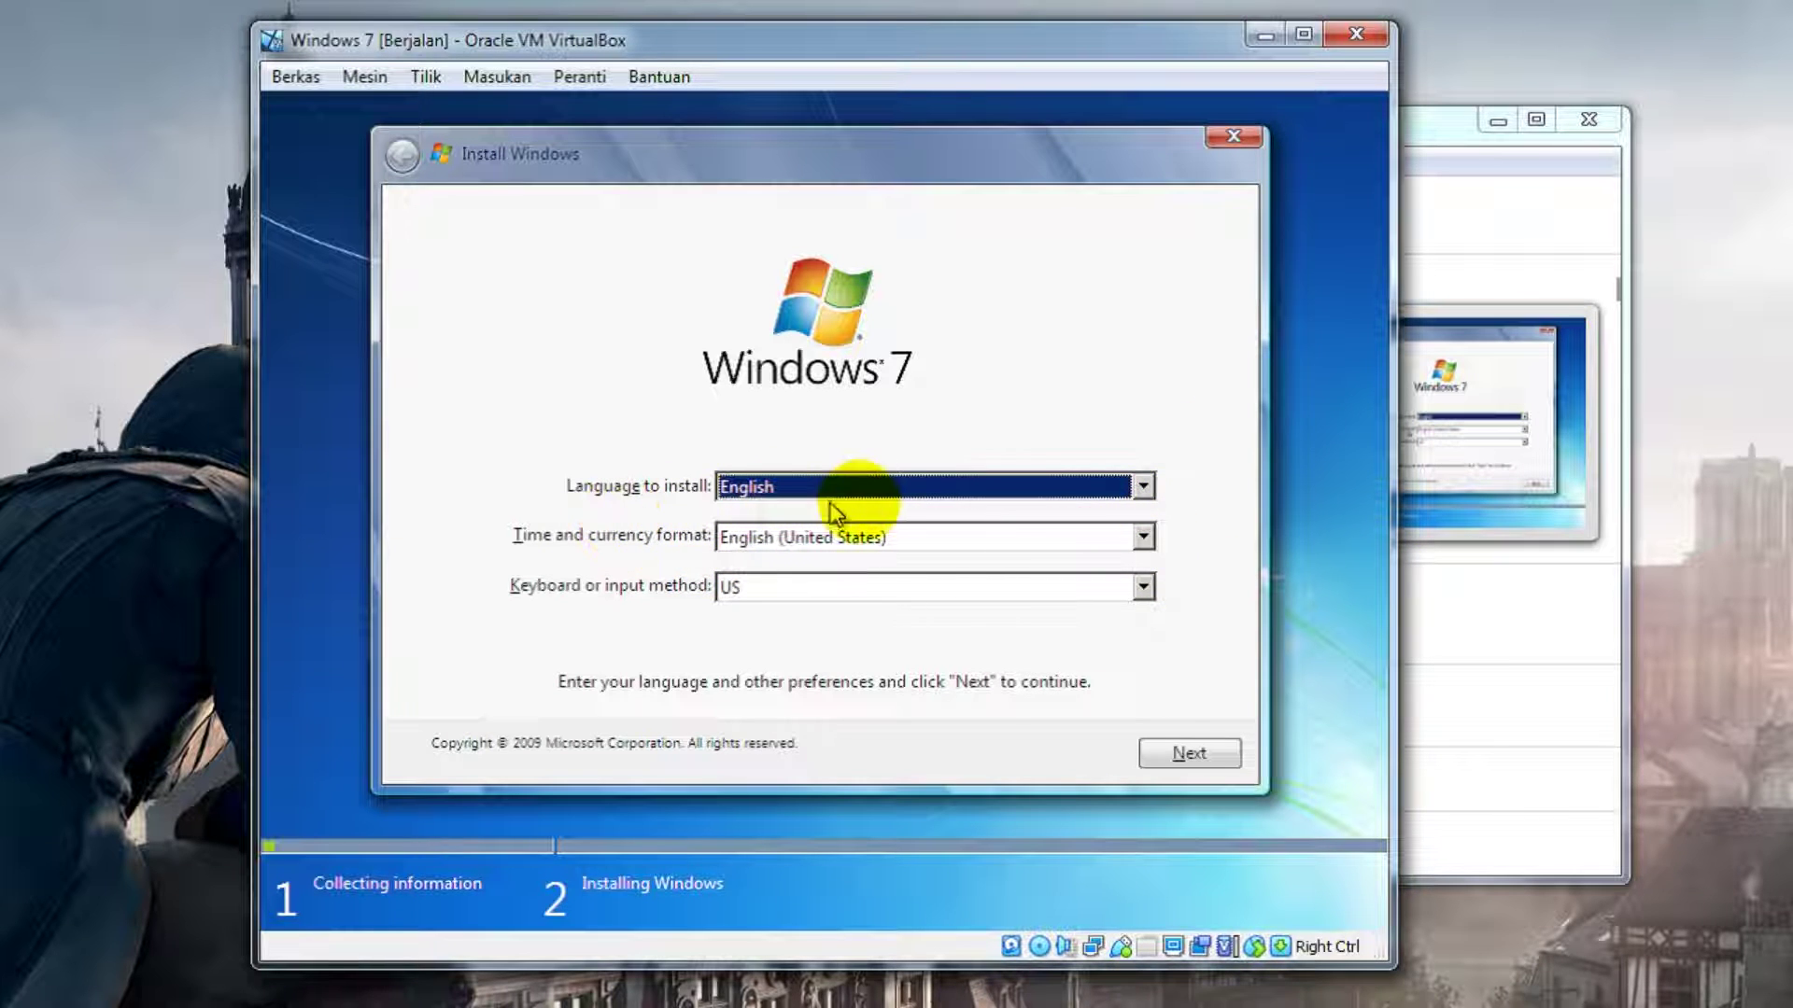
Step: Set the Windows installation to English language, Indonesian (Indonesia) time and currency format and US keyboard, and continue
click(962, 489)
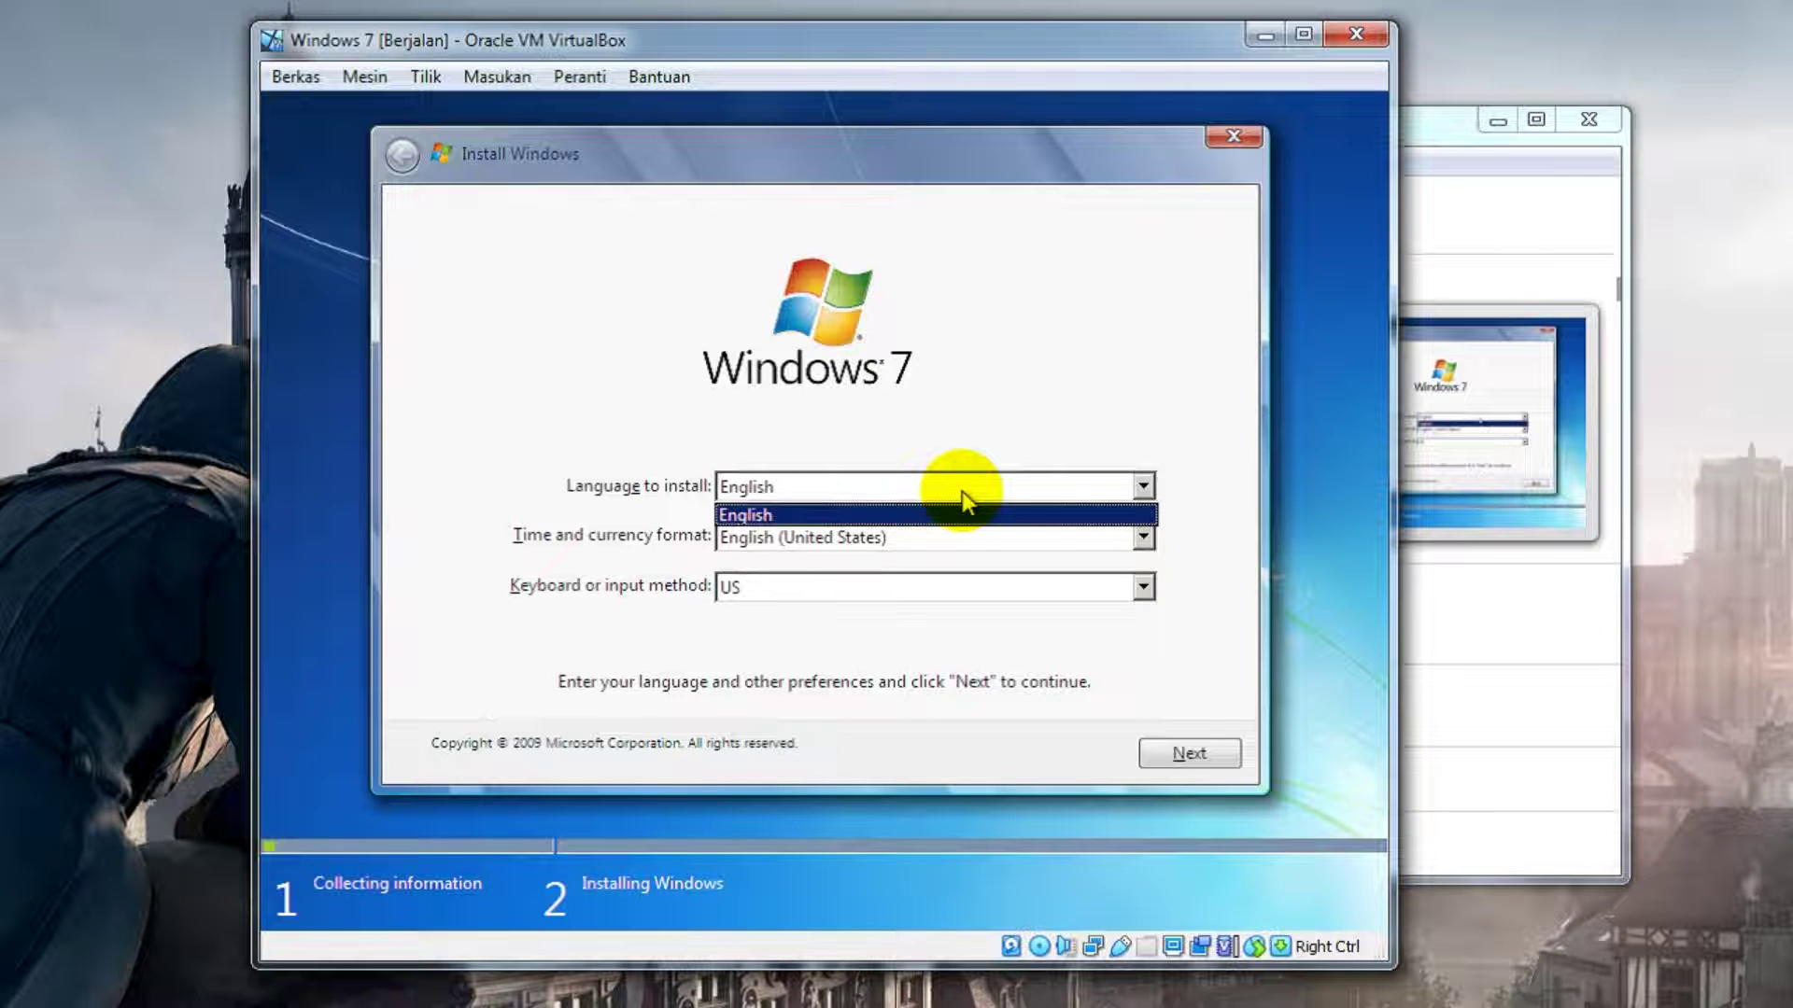
click(961, 491)
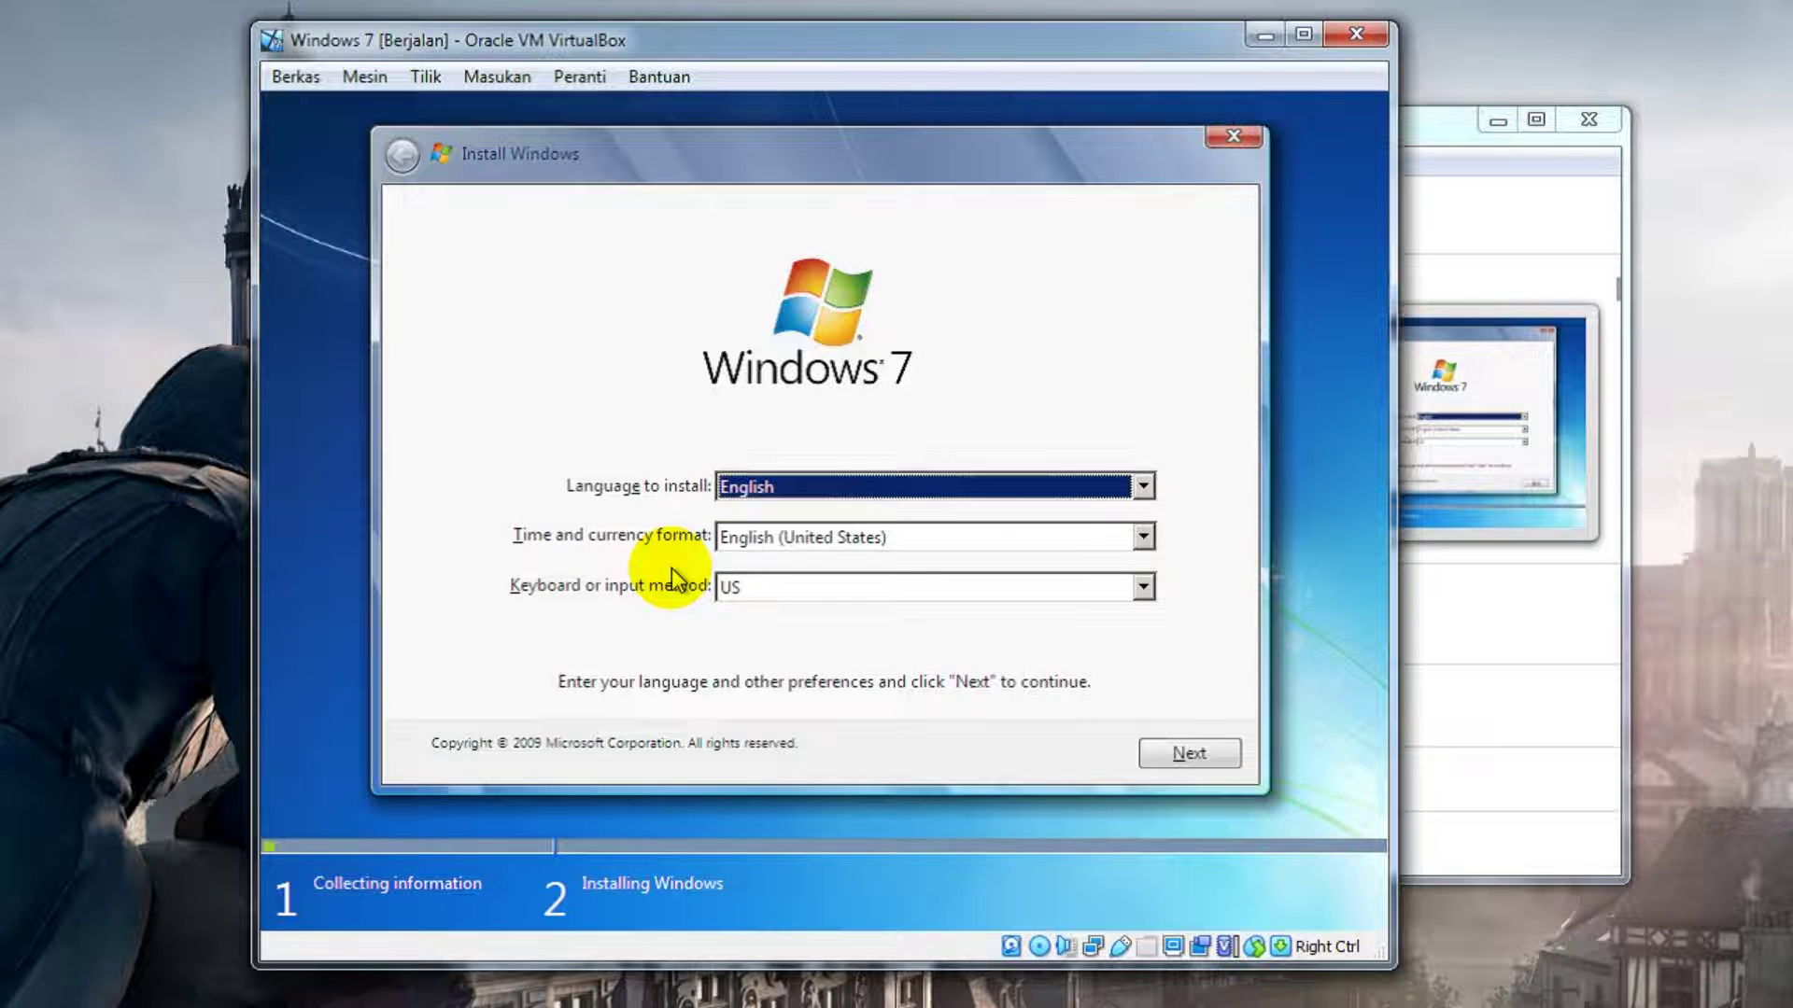
click(882, 538)
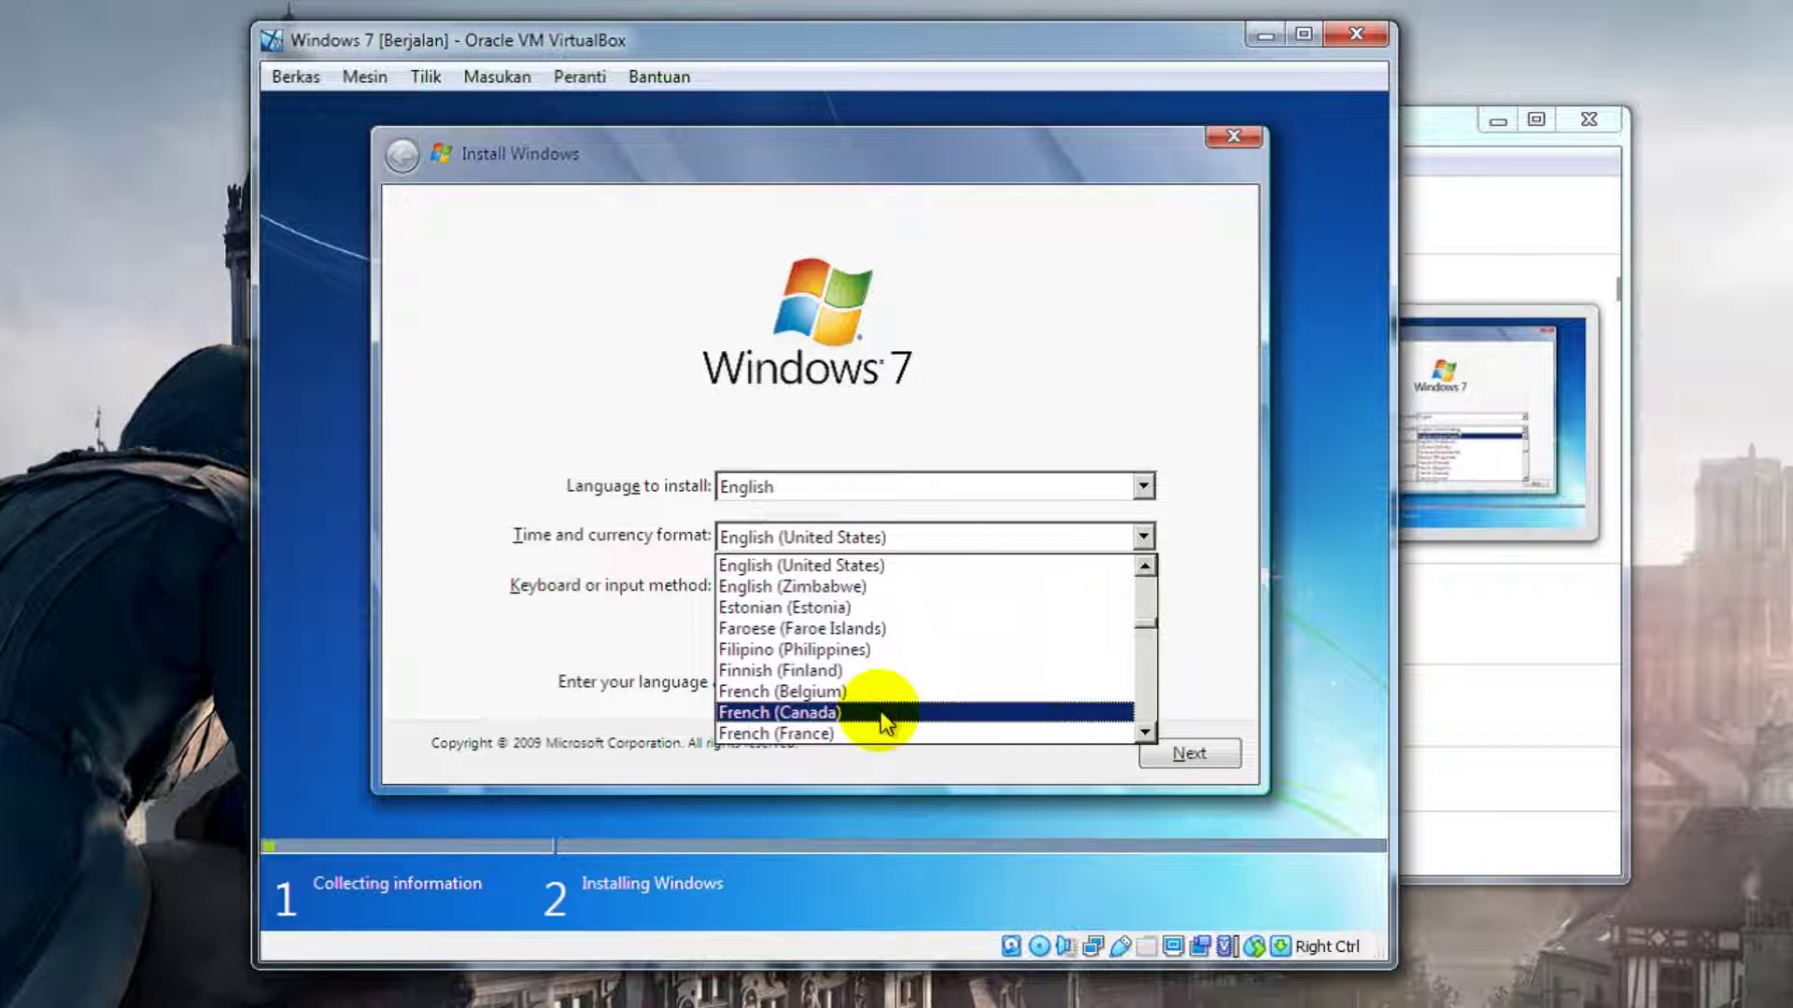
scroll(878, 714, down, 4)
scroll(882, 719, down, 5)
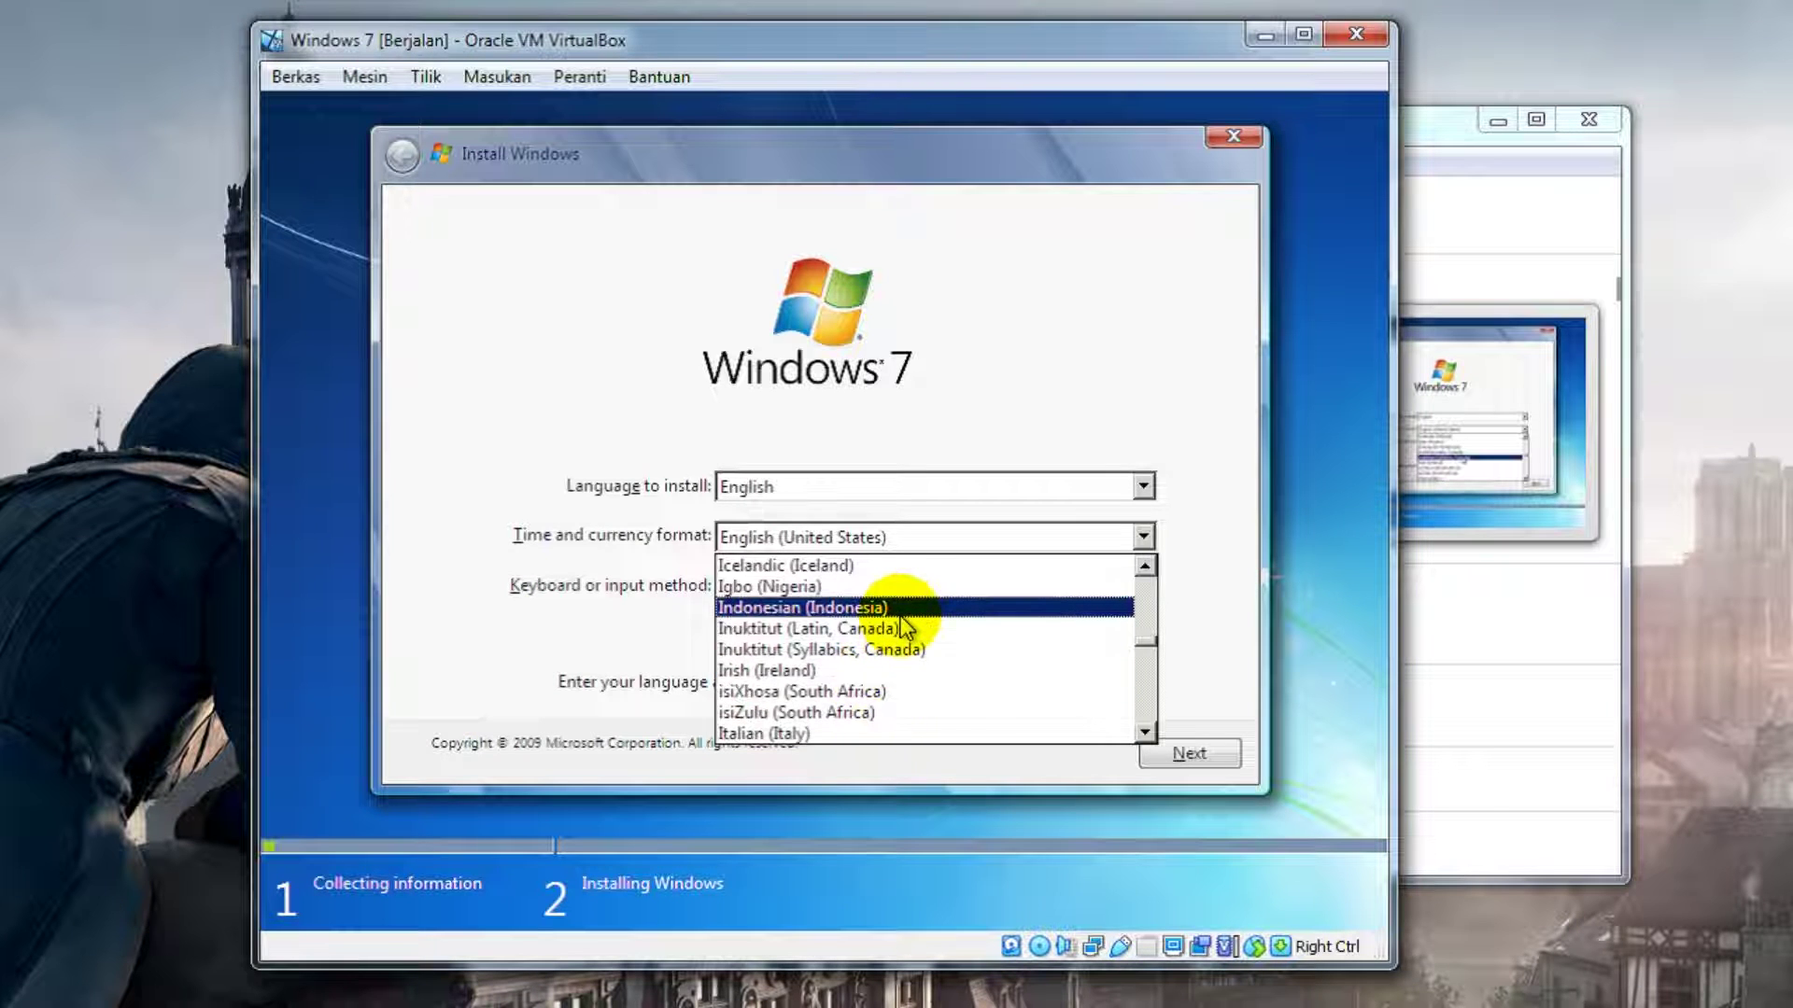
click(900, 612)
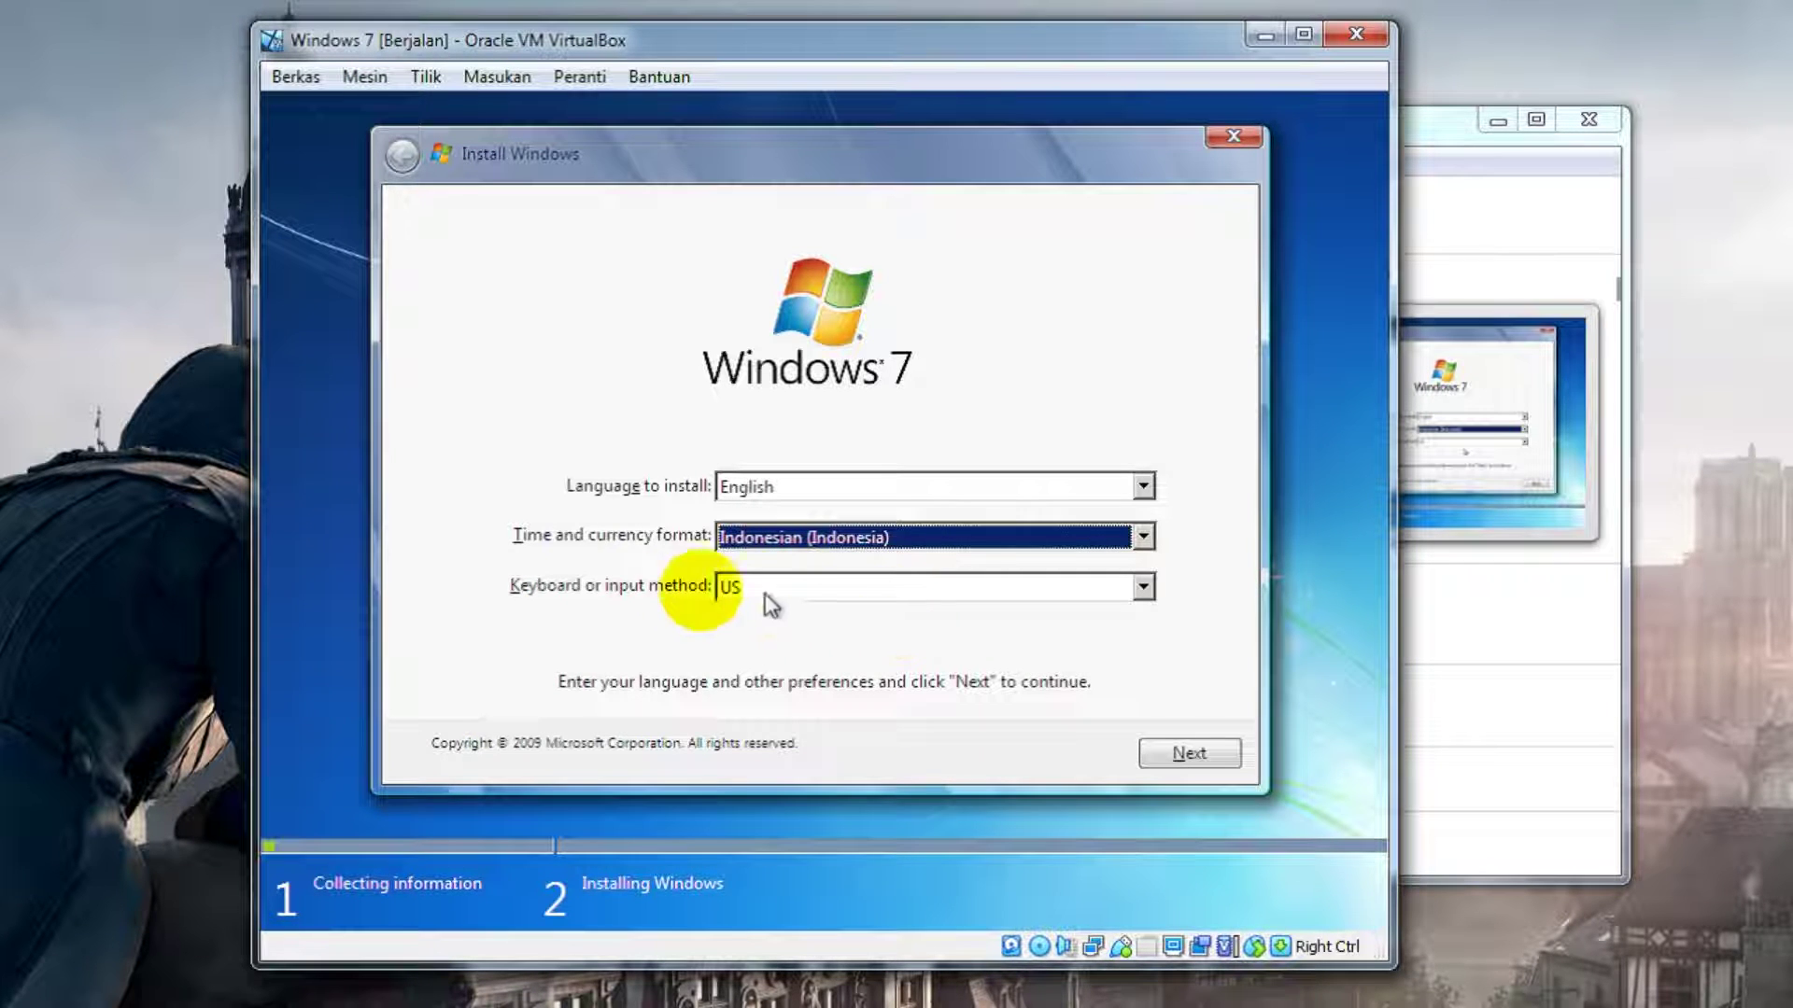
click(1141, 587)
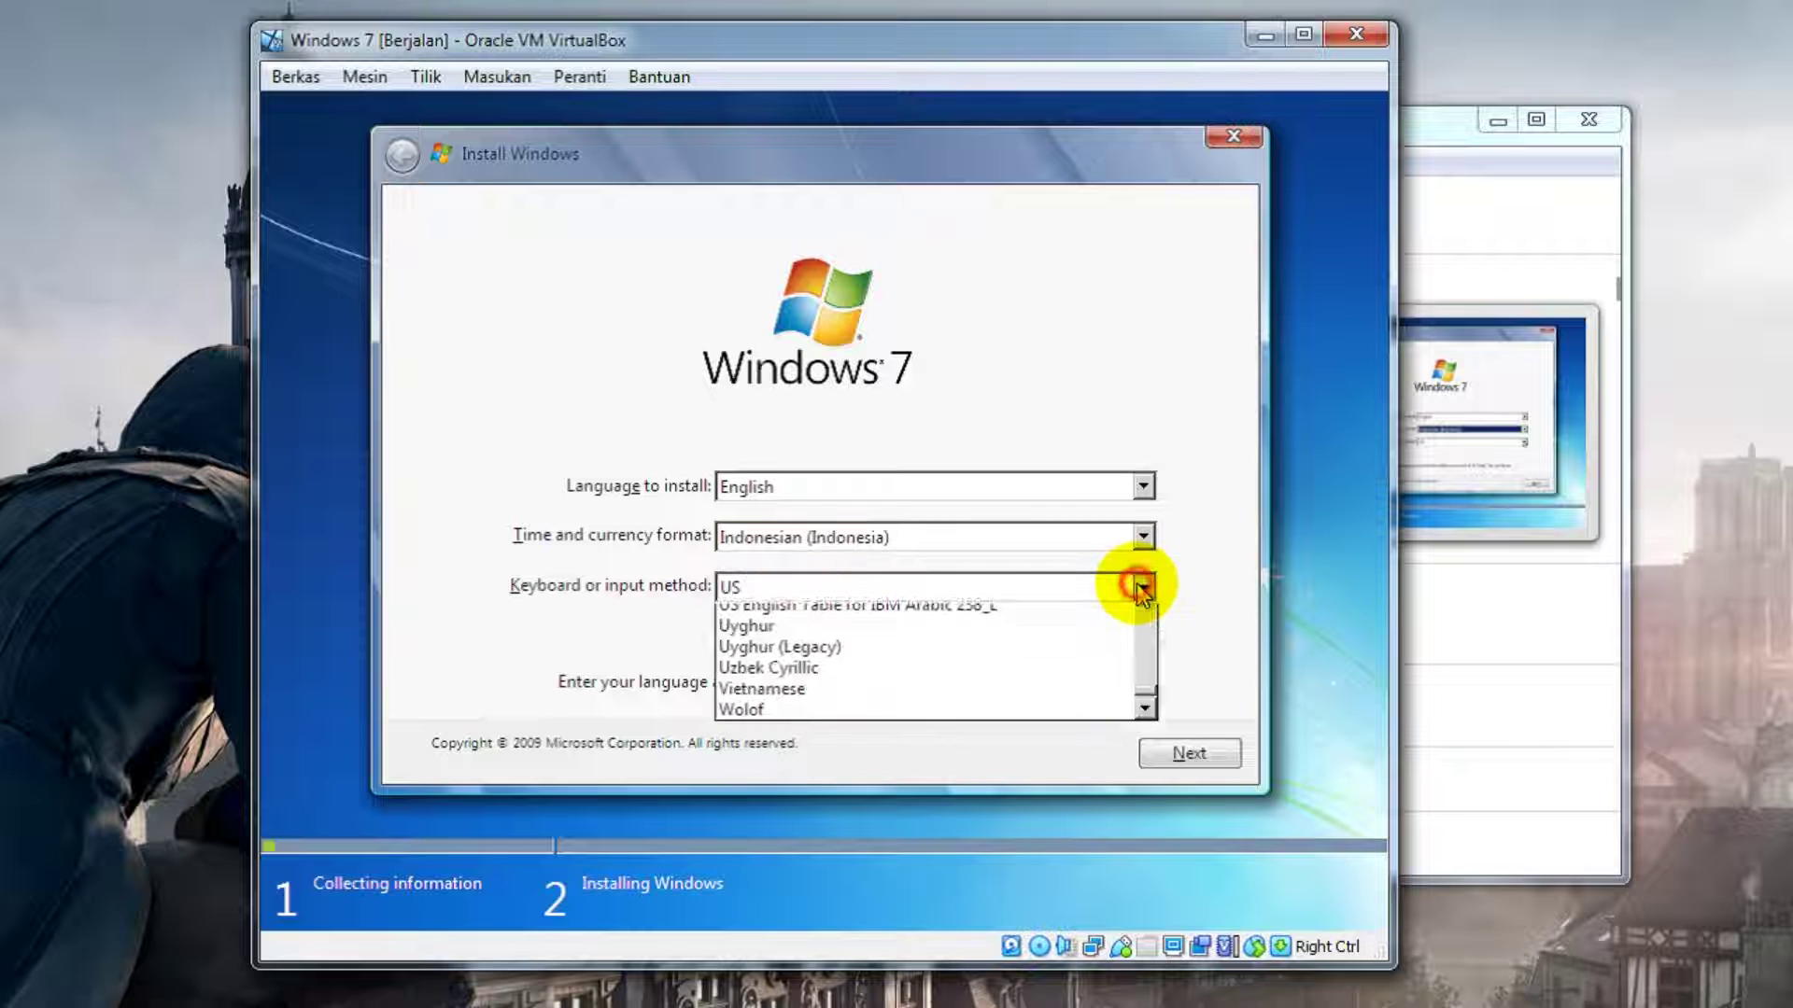
click(1141, 591)
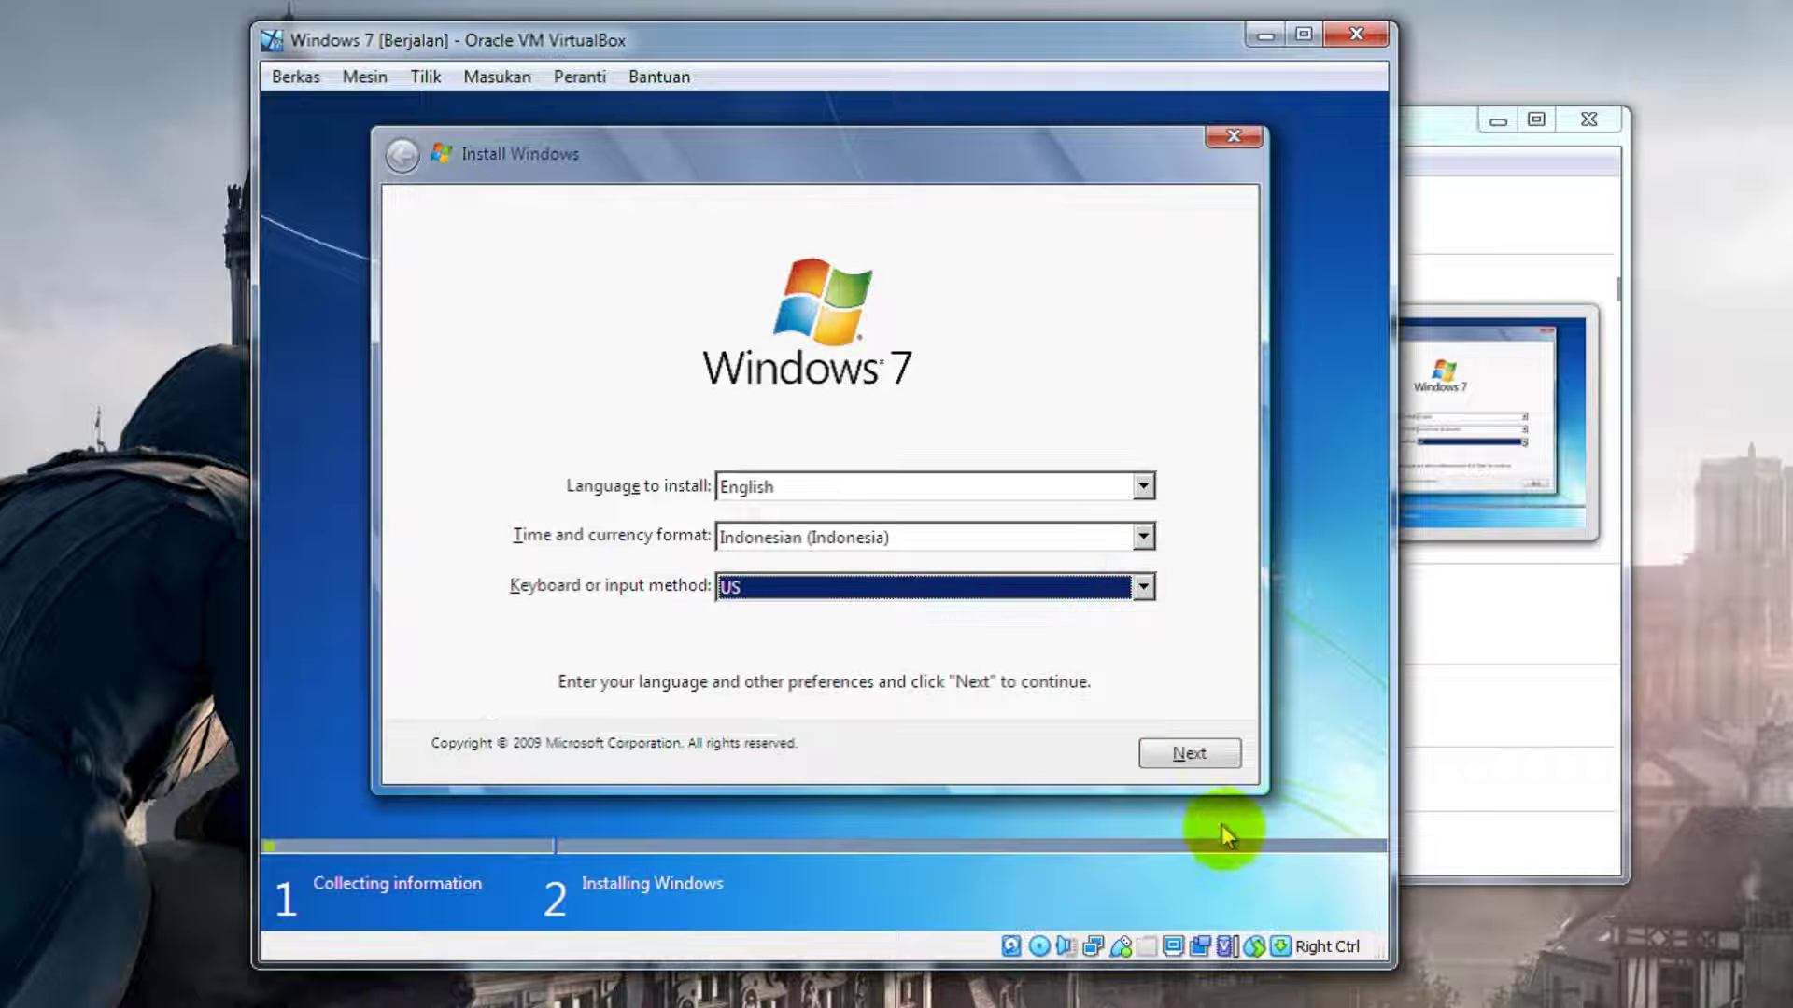
click(1211, 753)
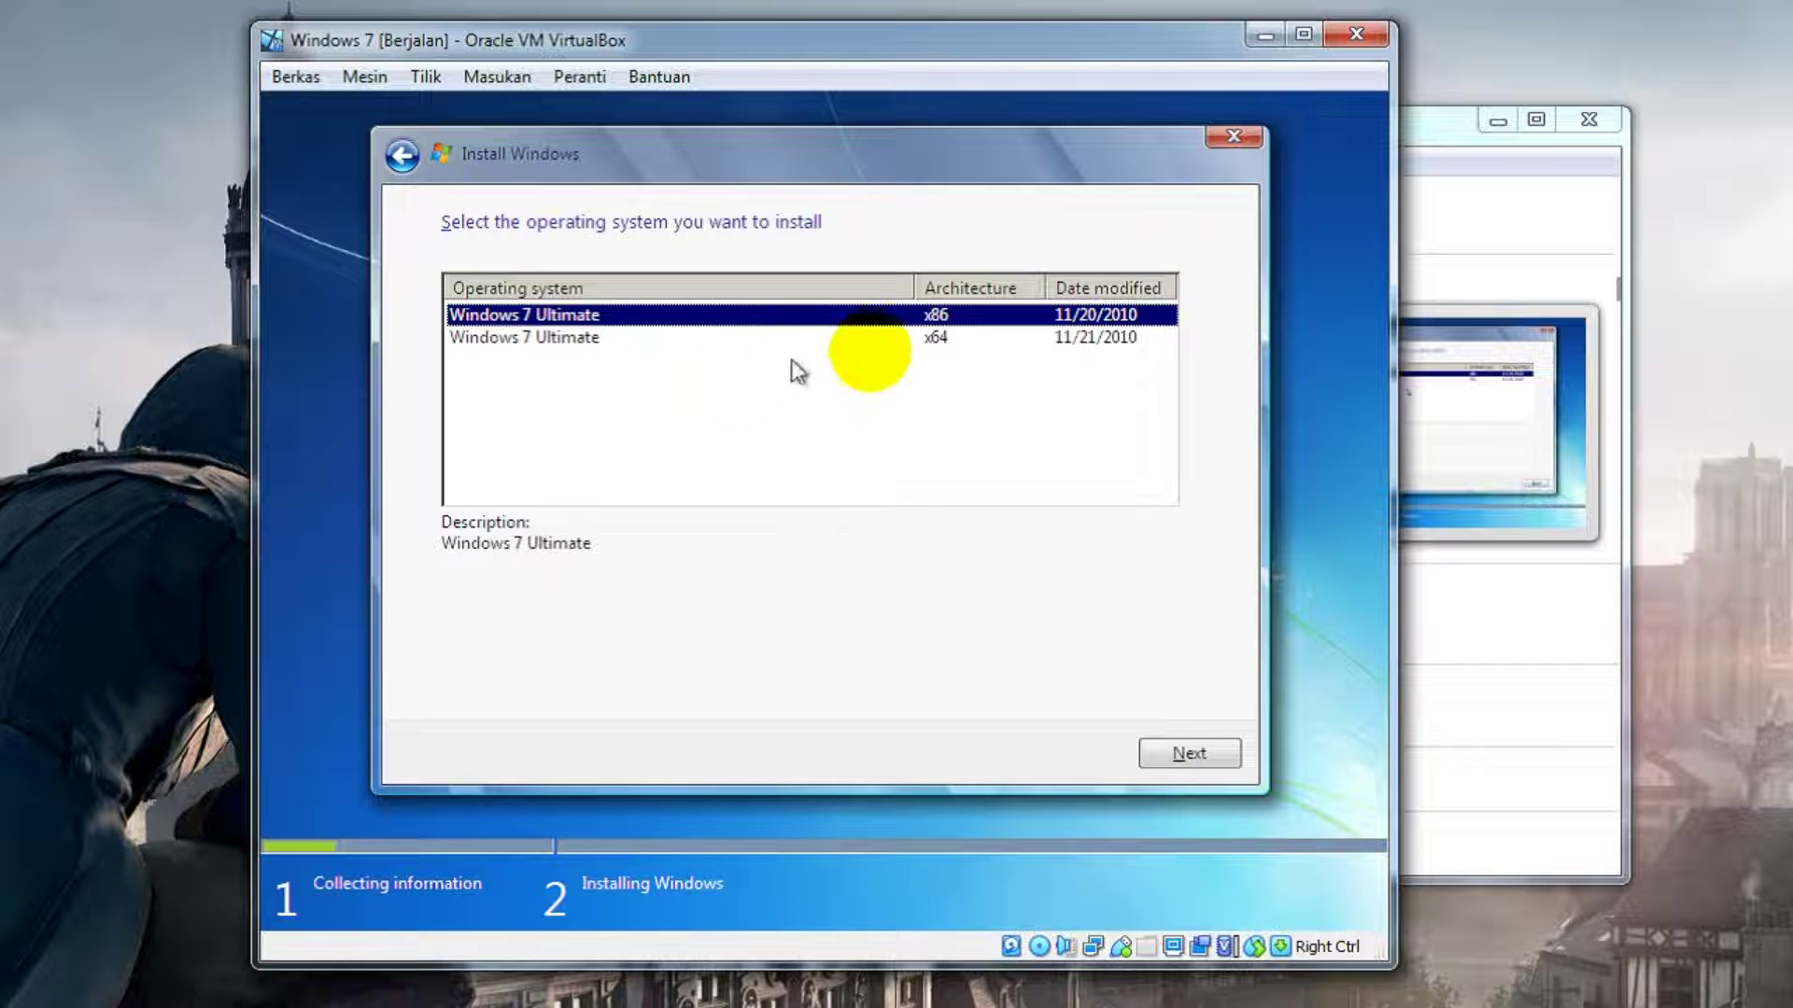
Step: Choose the x86 edition of Windows 7 Ultimate as the operating system to install and continue
click(935, 336)
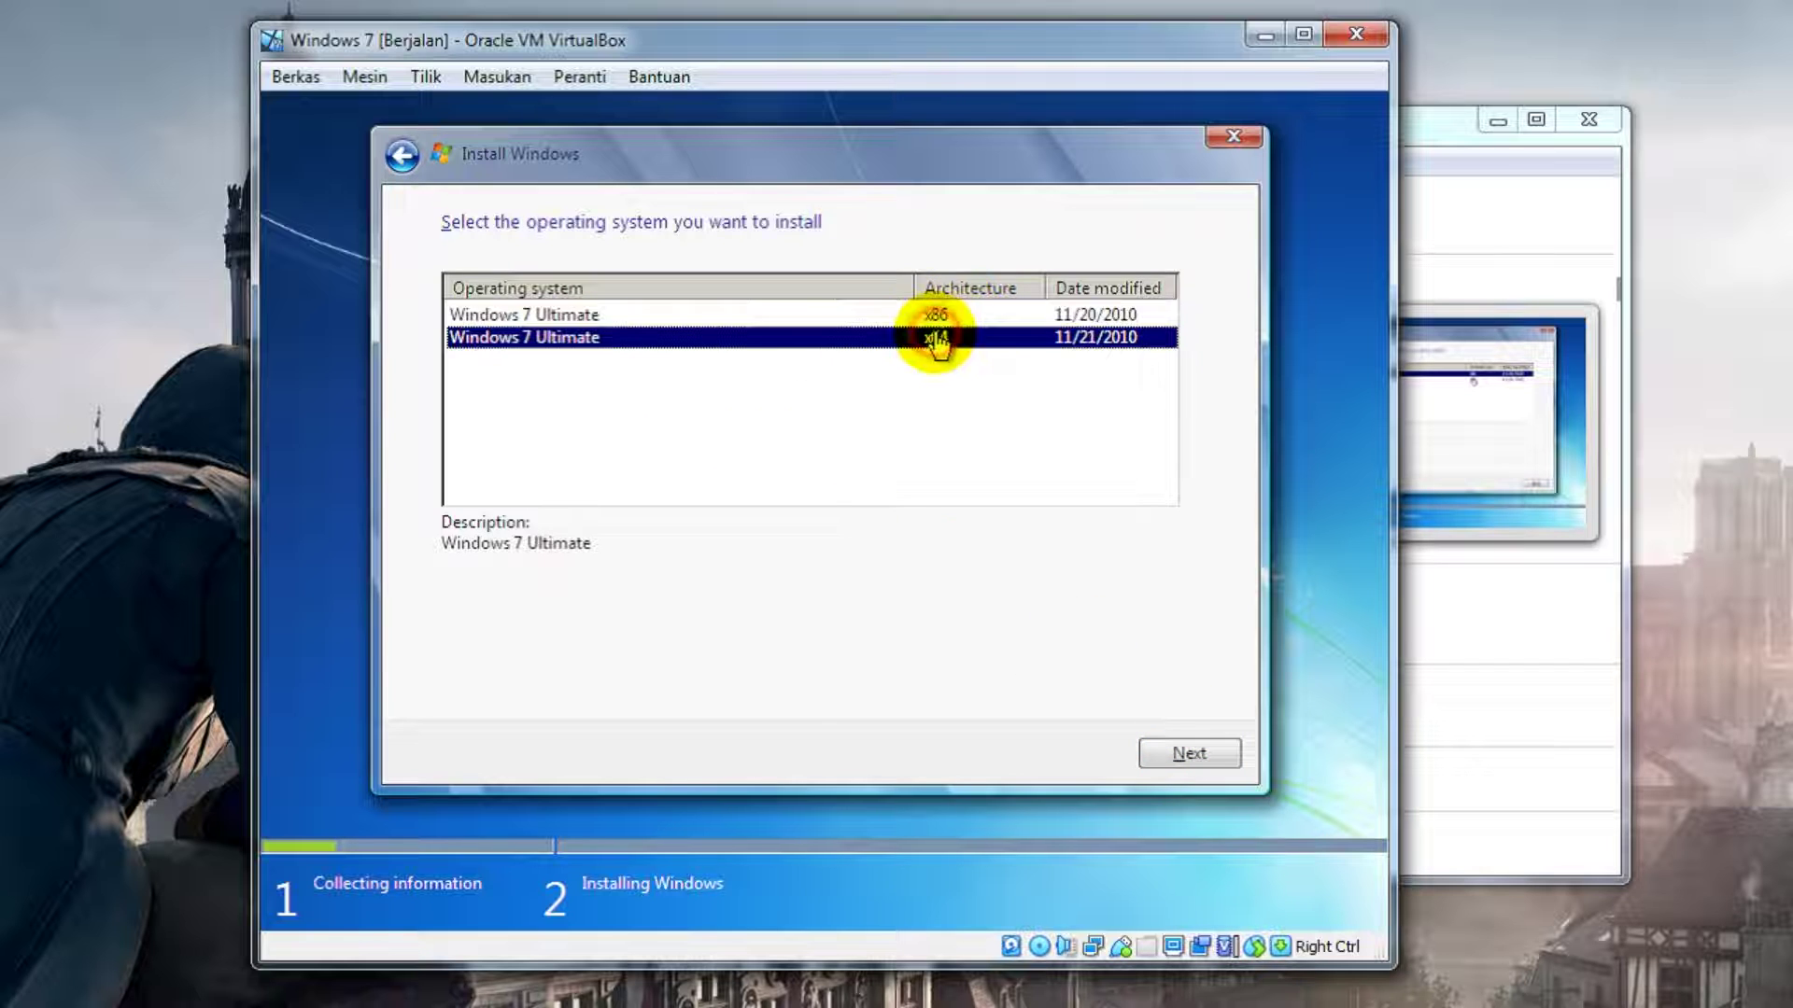
click(957, 320)
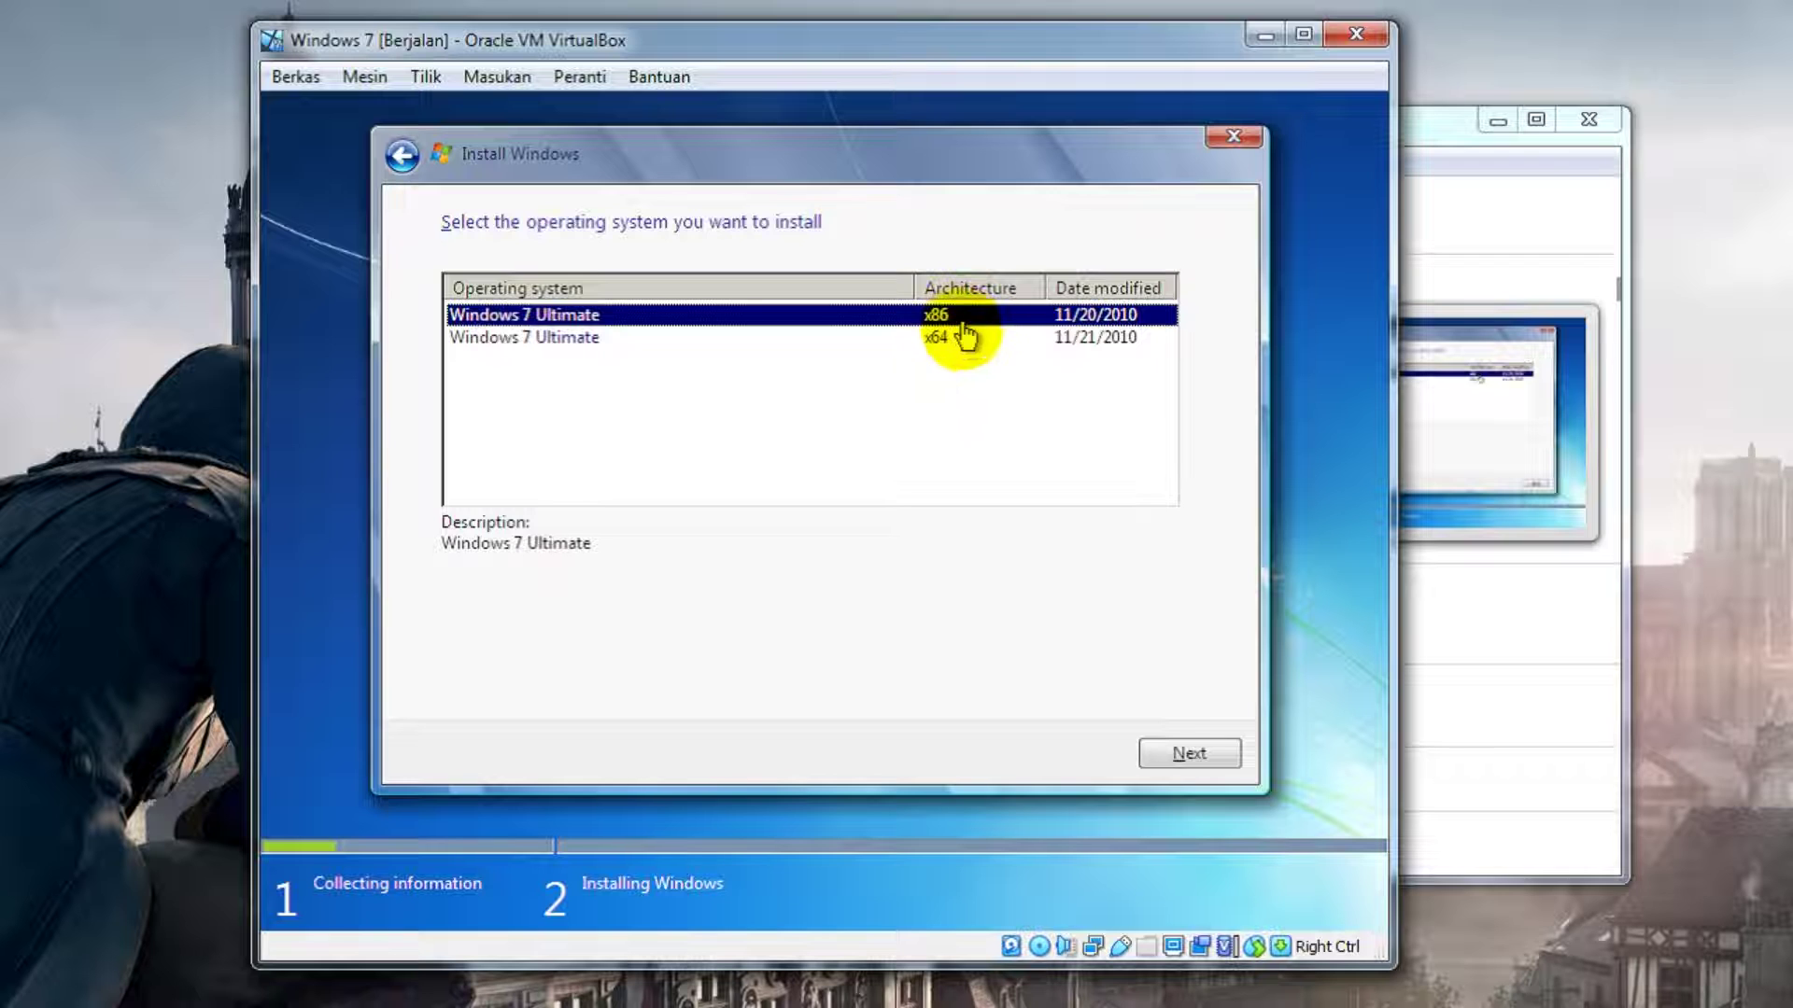
click(959, 342)
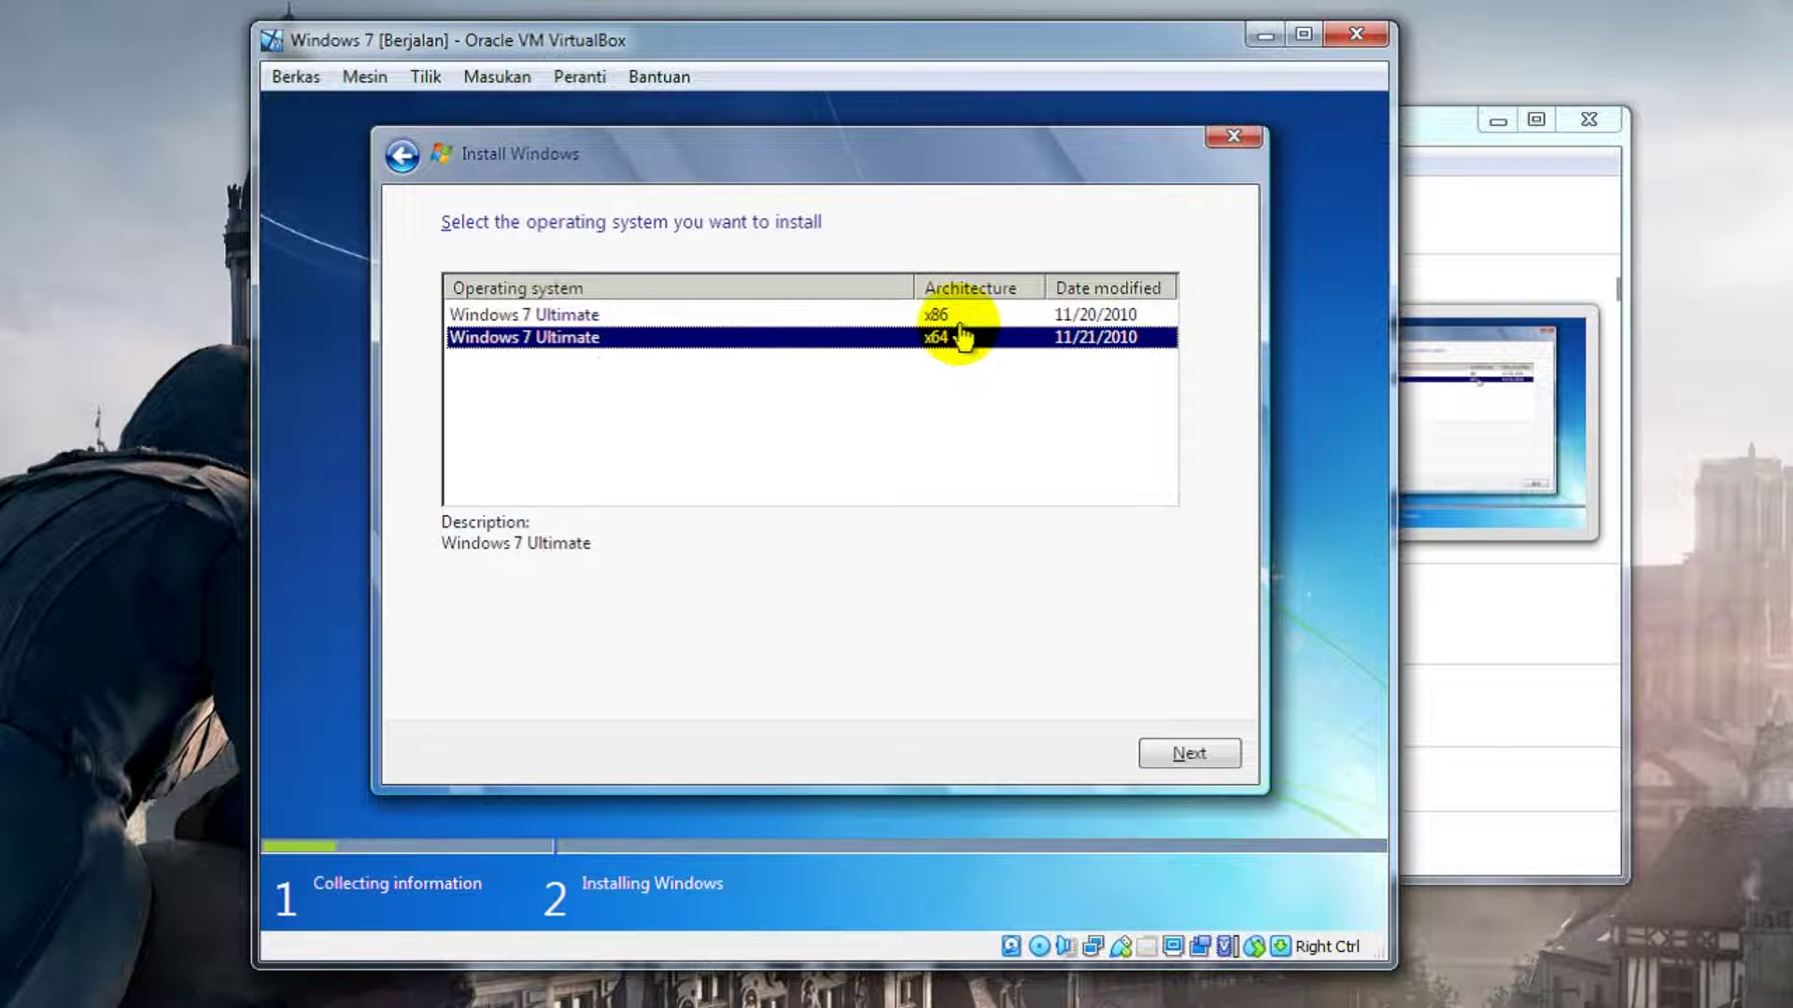
click(959, 323)
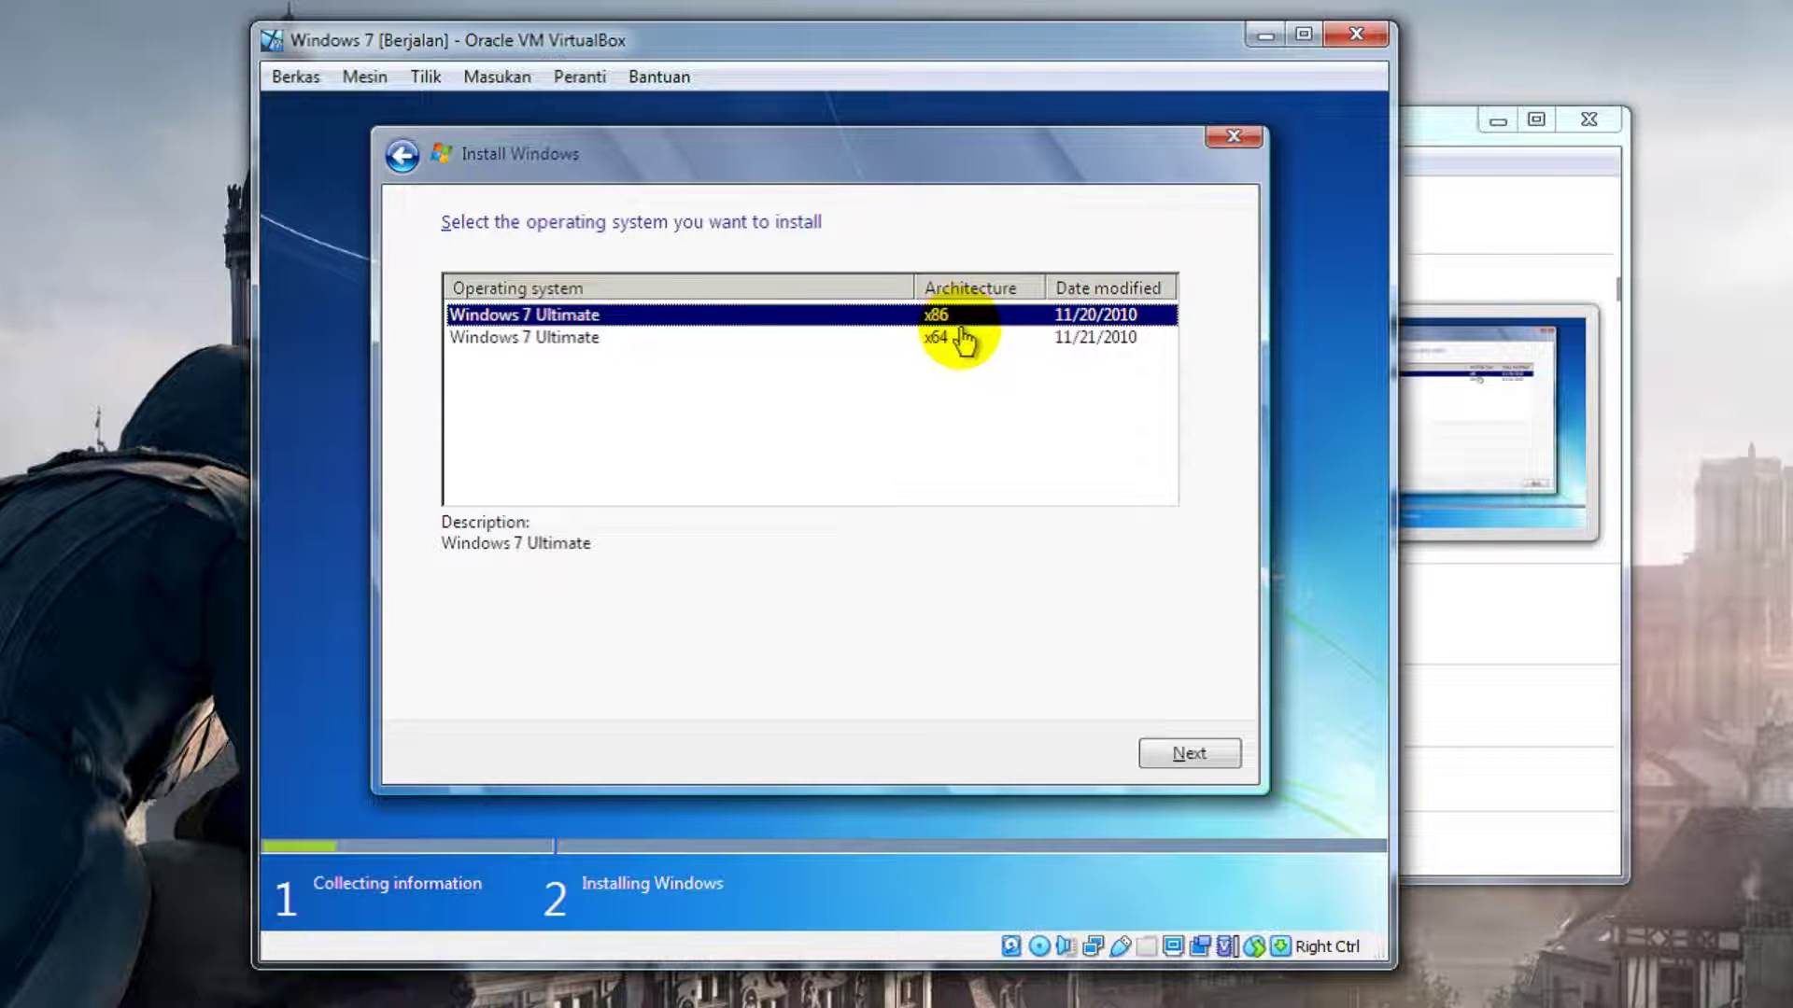
click(959, 349)
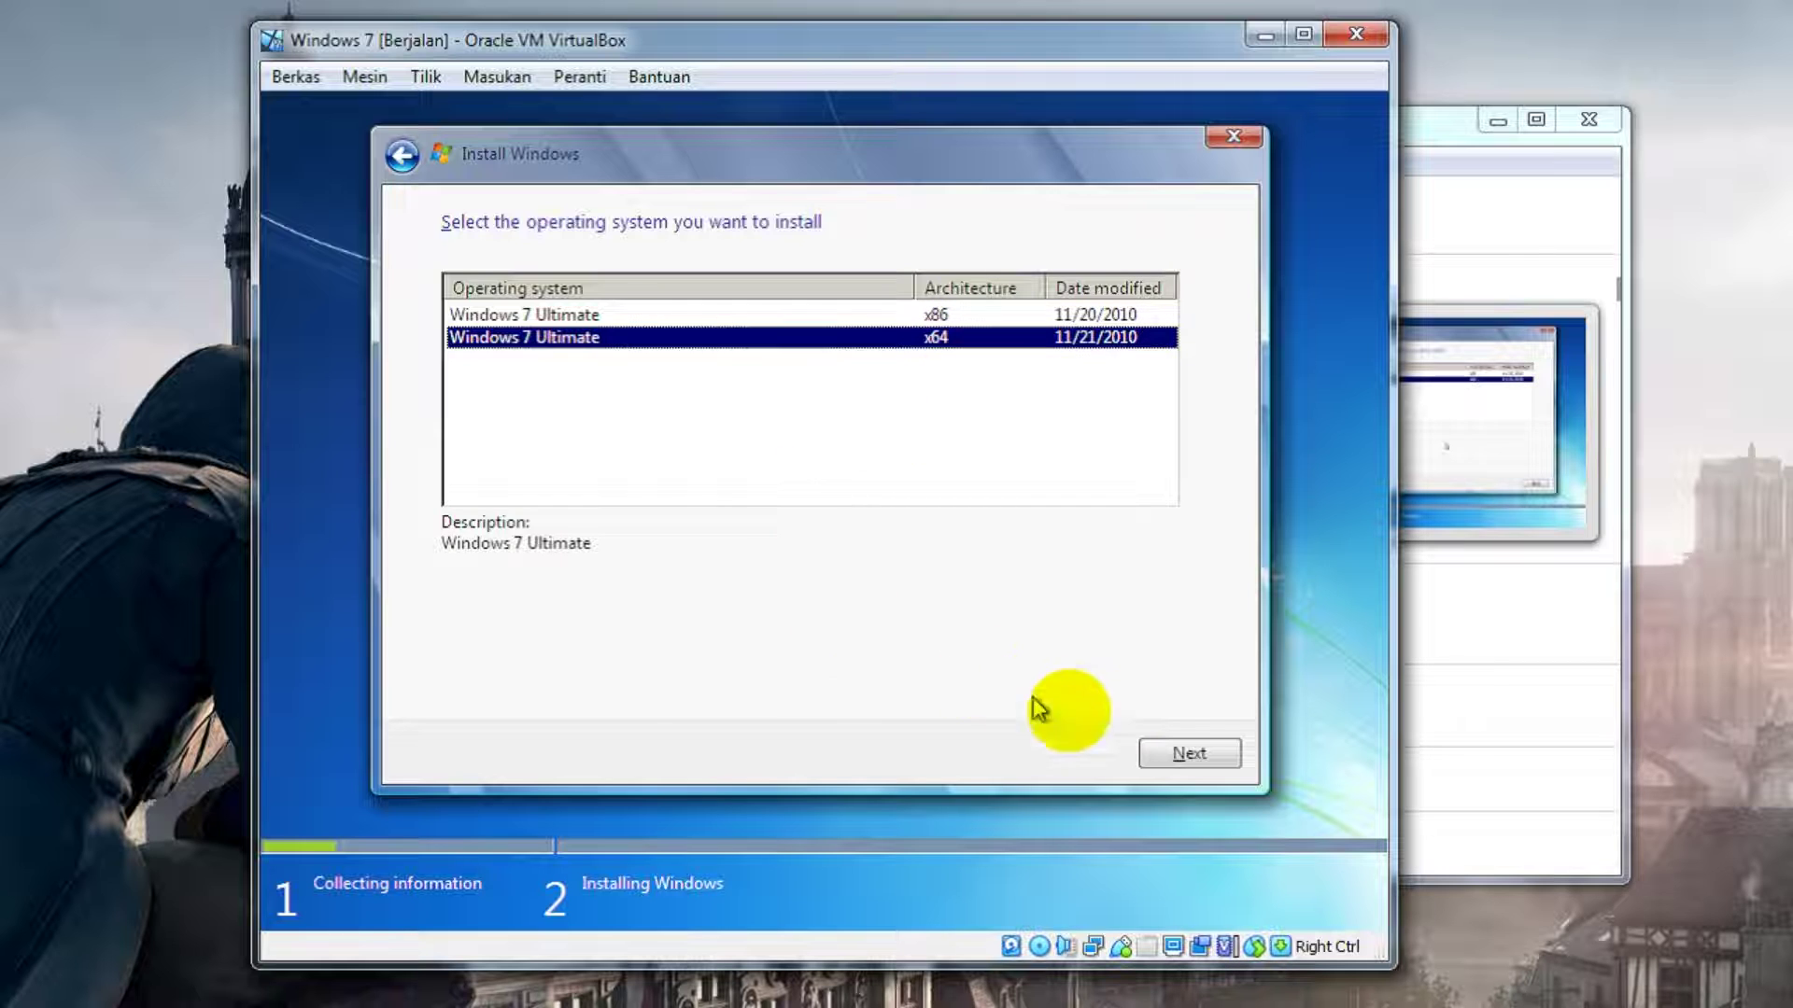
click(808, 313)
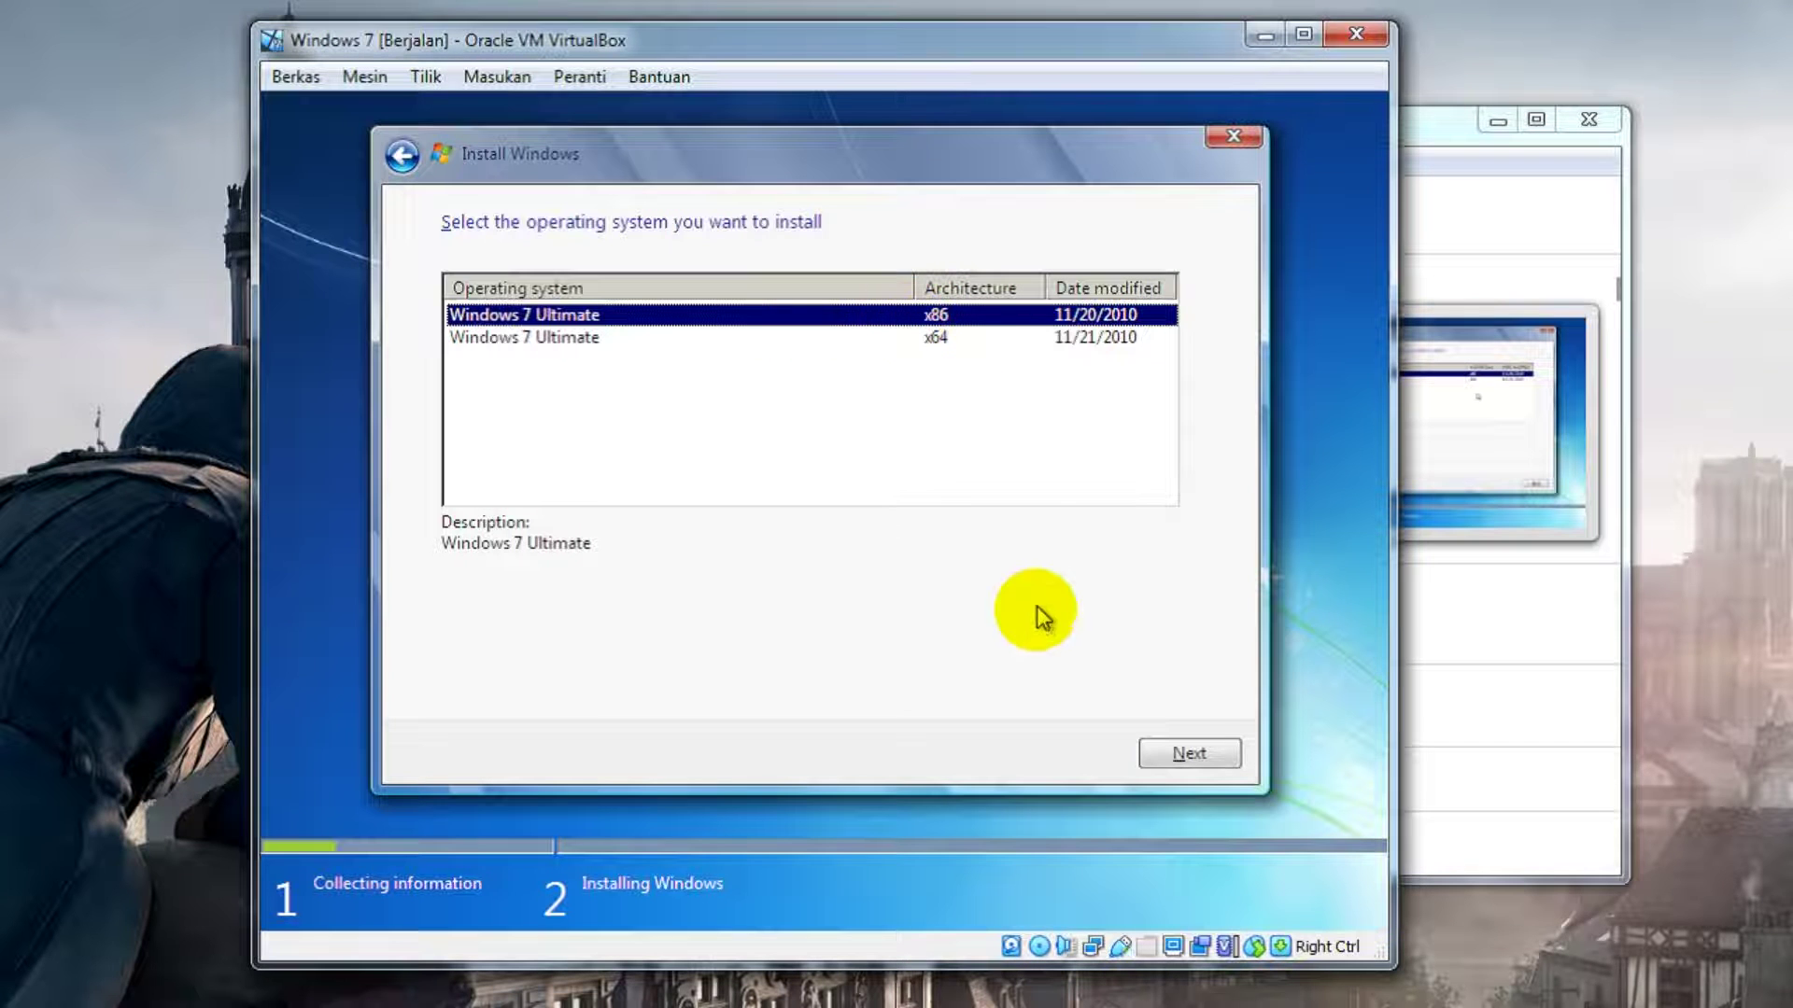
click(1199, 756)
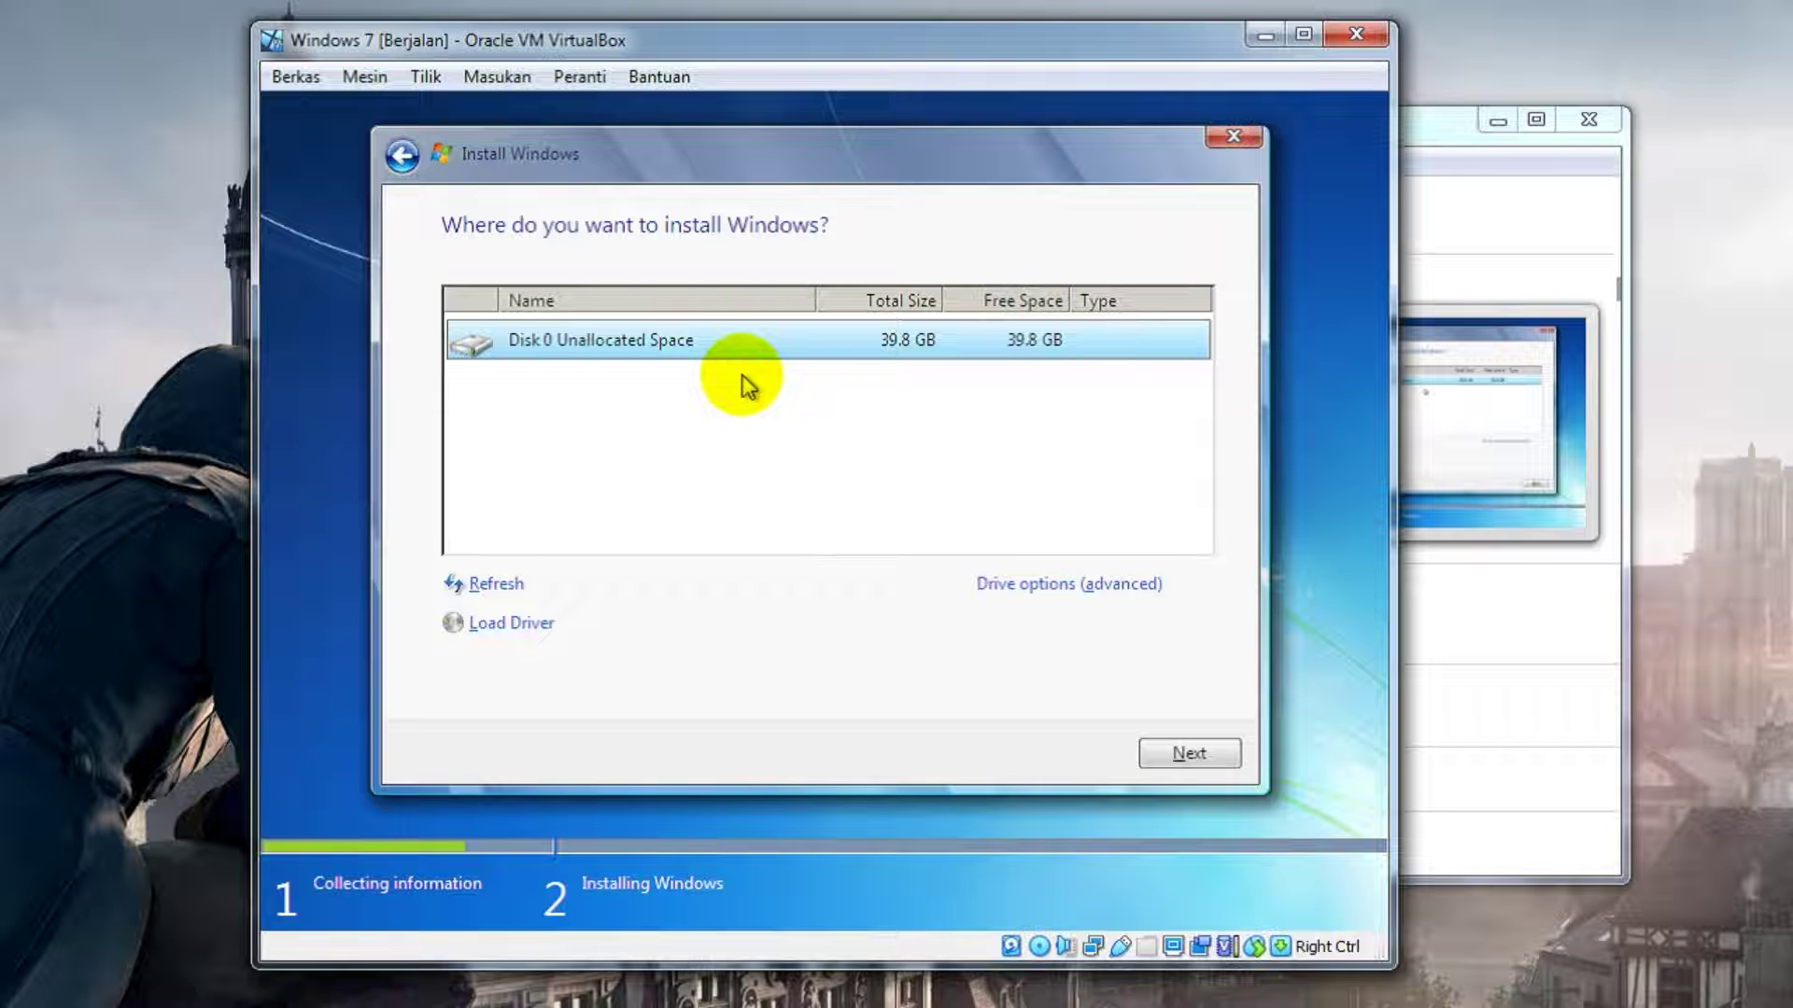
Step: Create a 30000 MB partition on the unallocated Disk 0 and accept the additional partitions for system files
click(1057, 587)
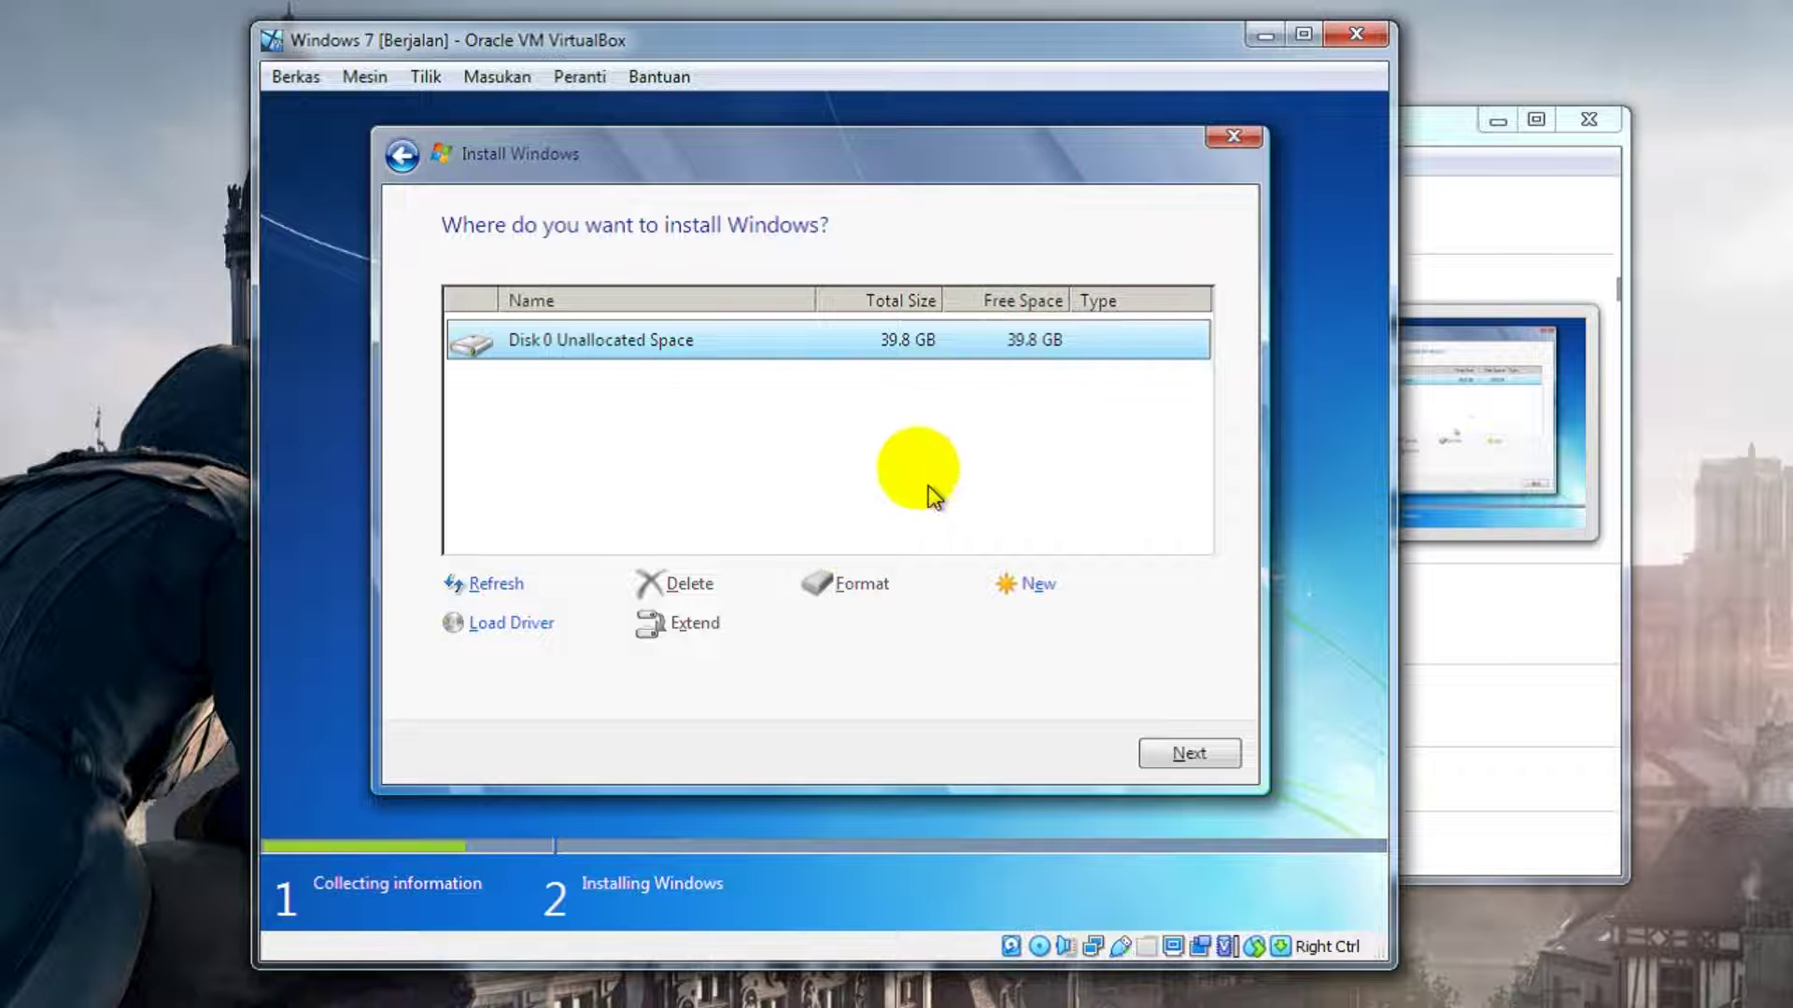
click(1044, 585)
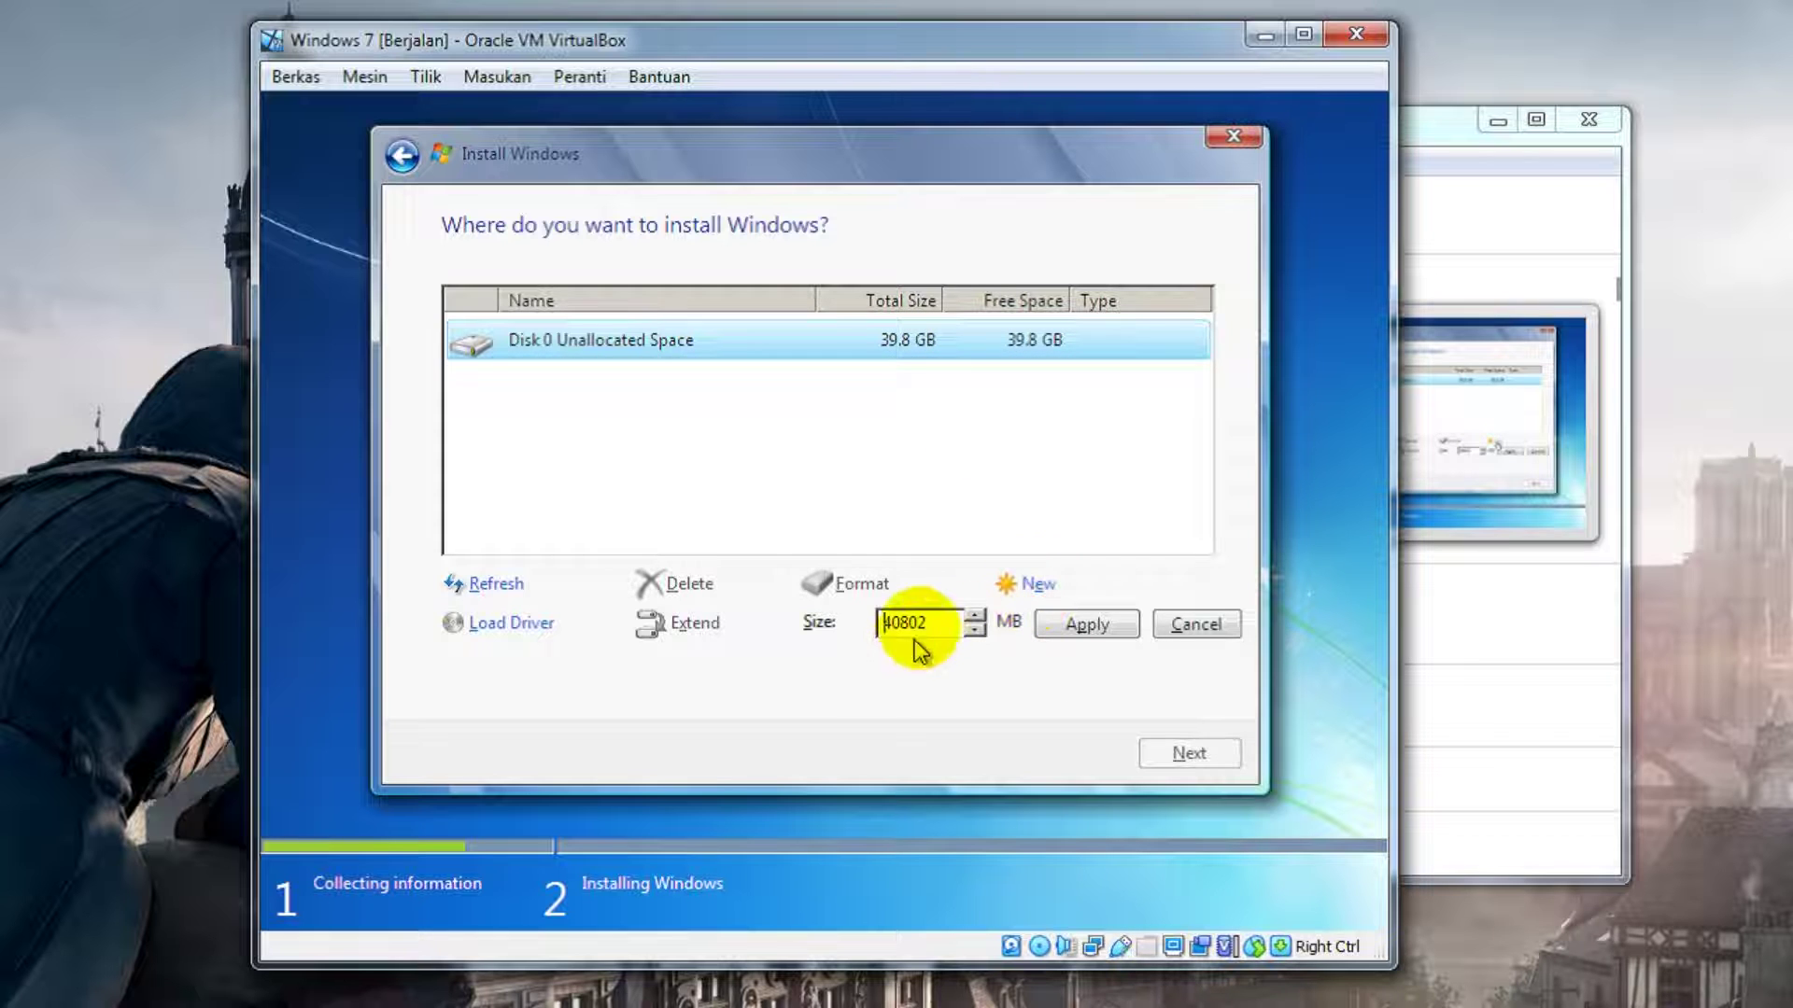
drag(928, 629, 821, 639)
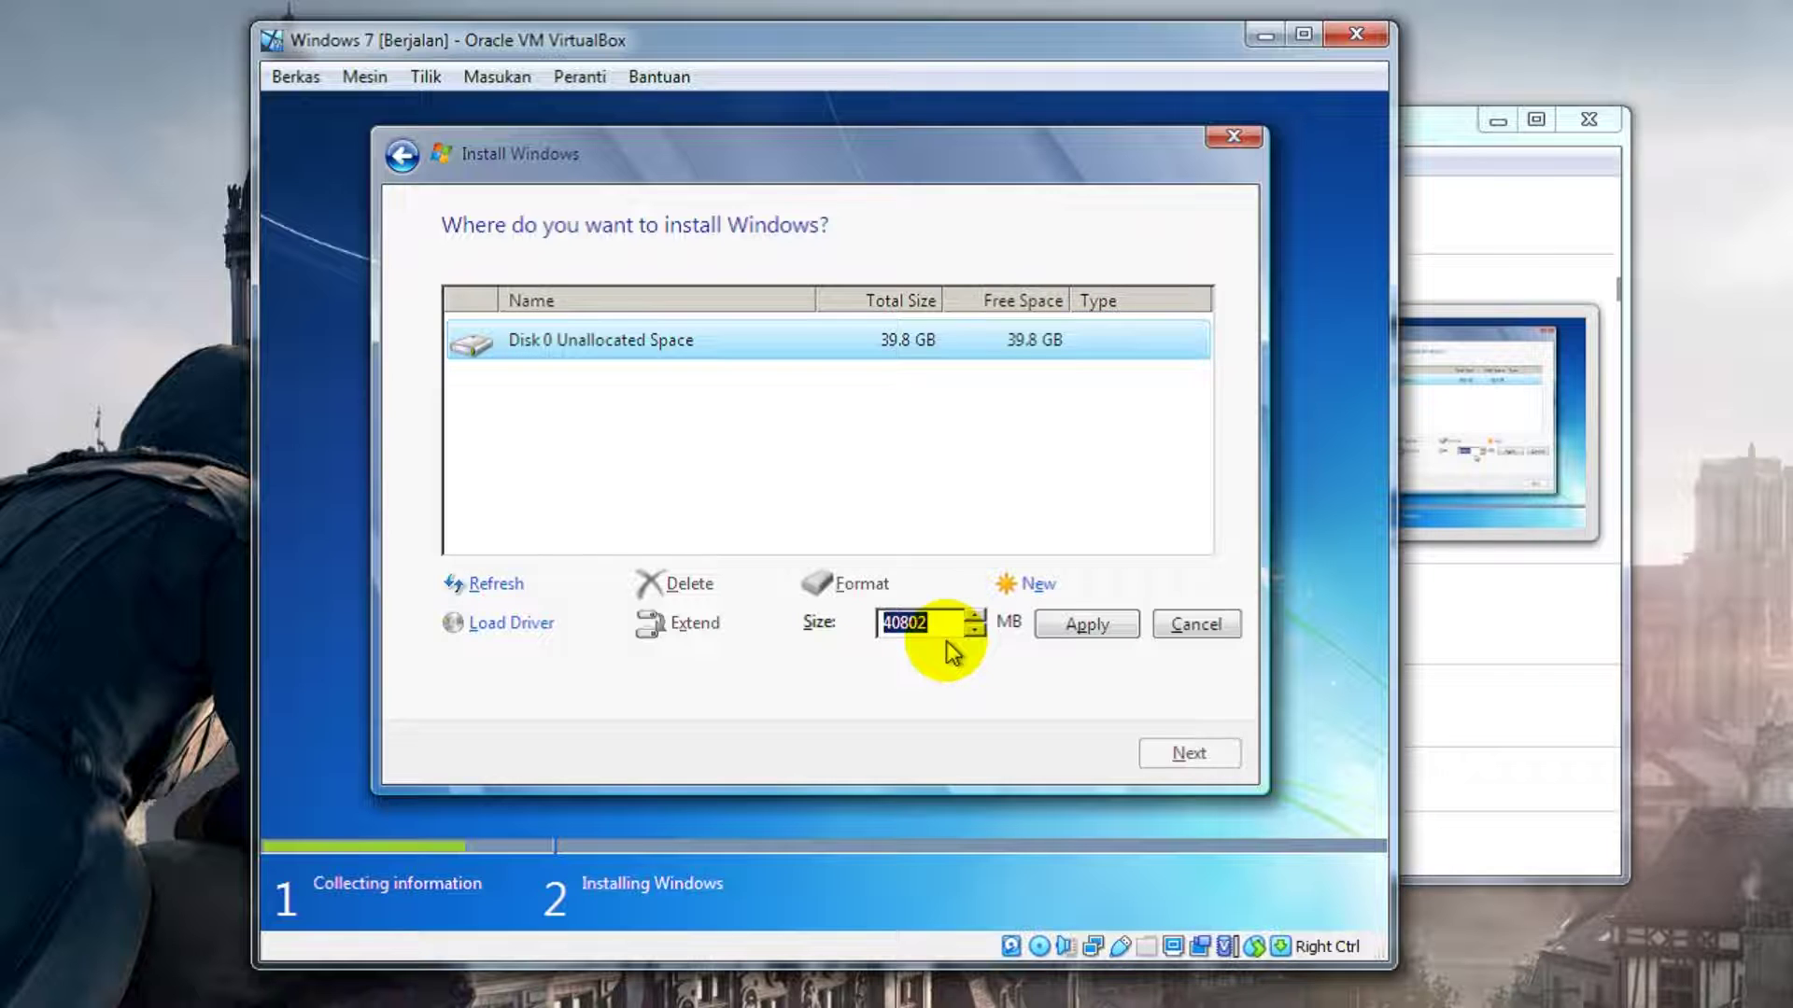
text(30000)
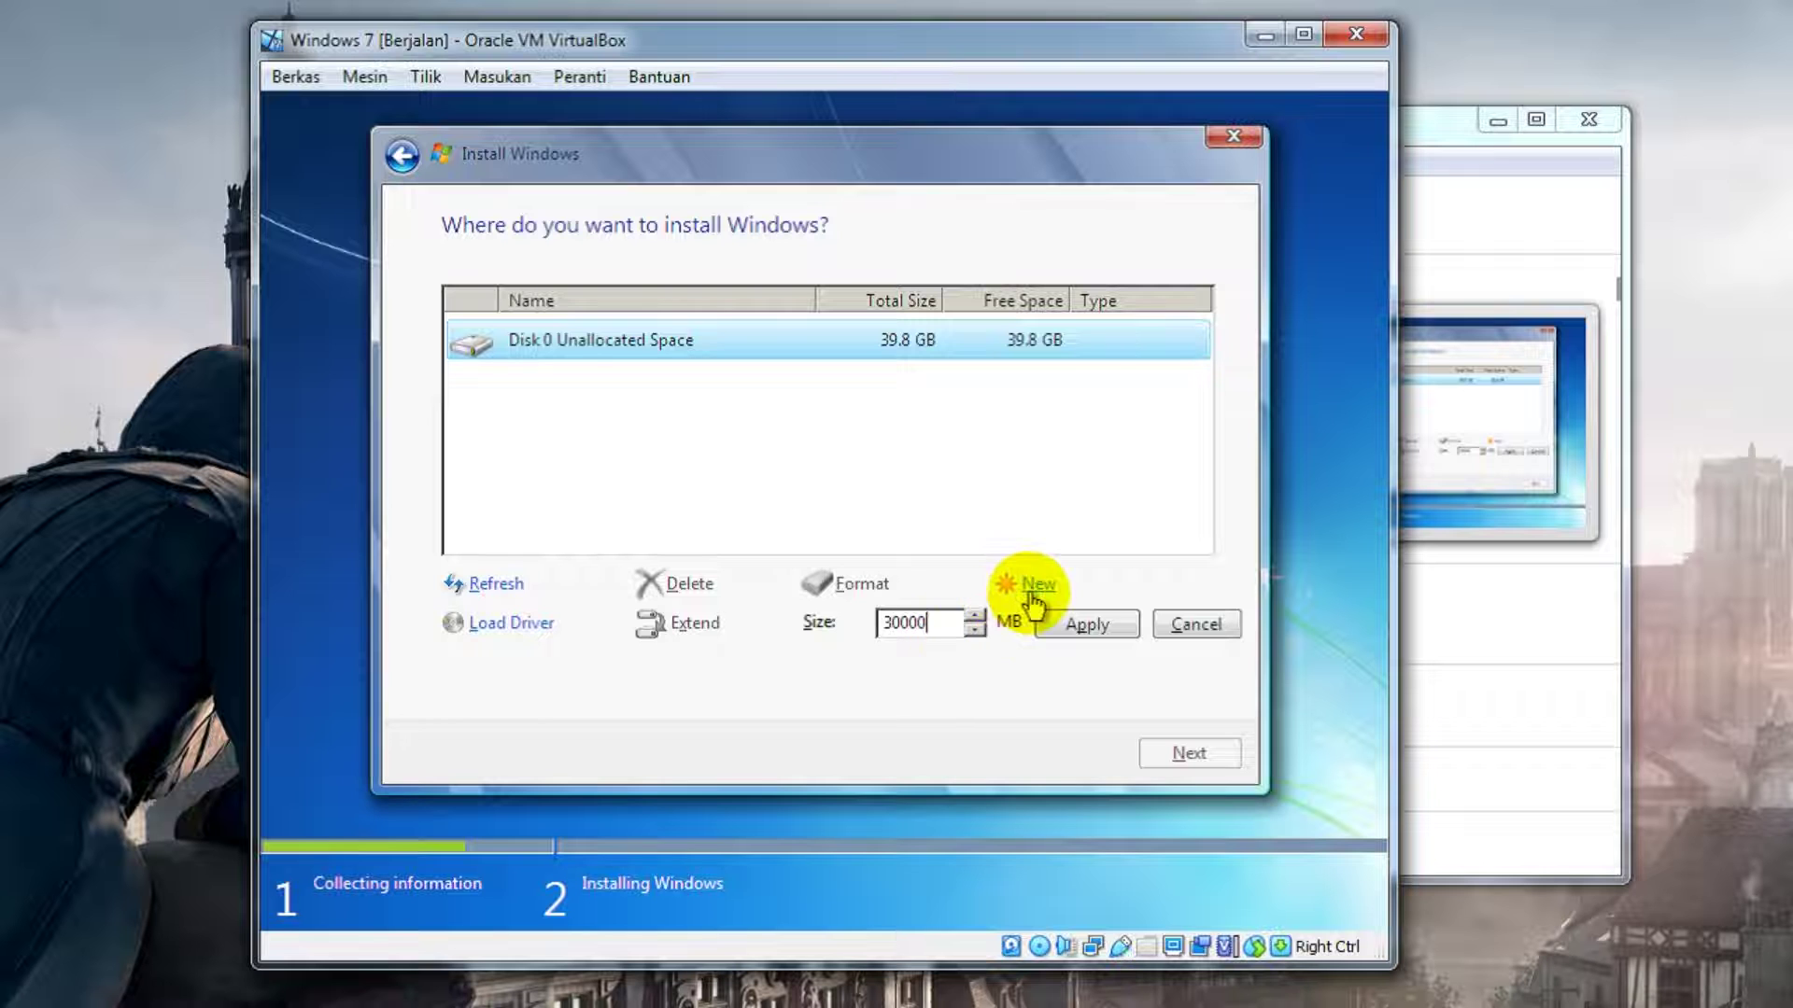
click(1109, 624)
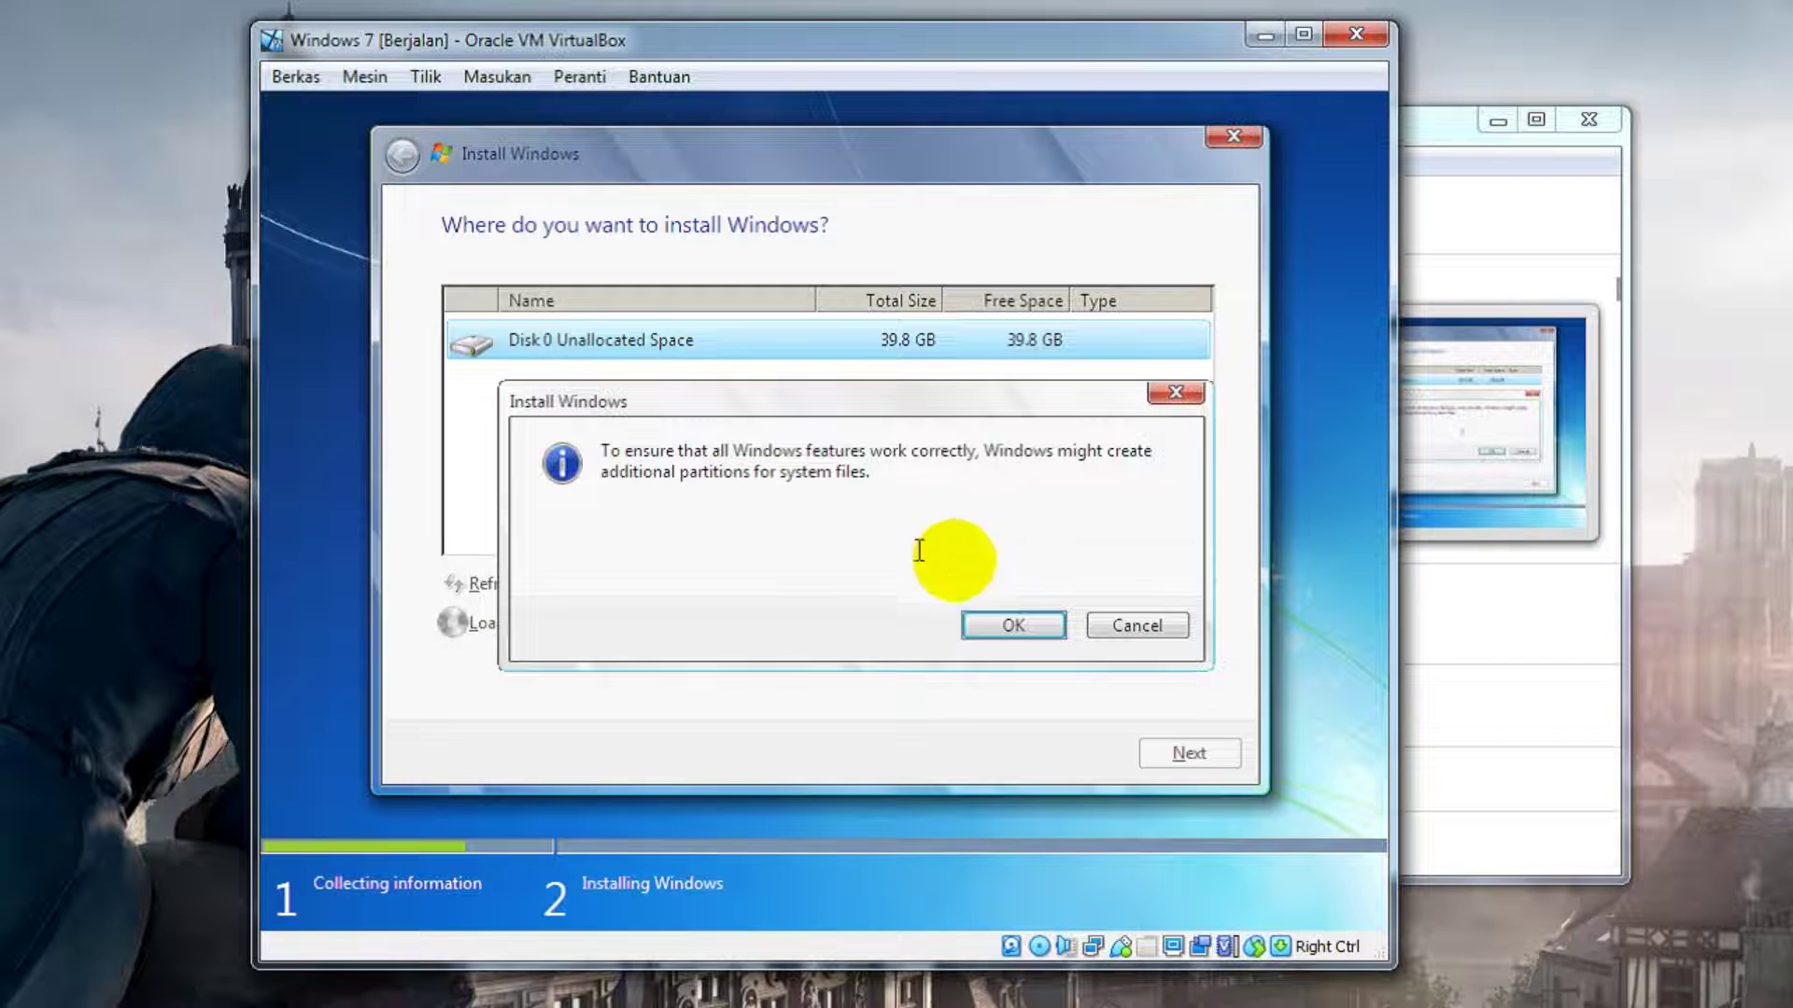
click(1022, 625)
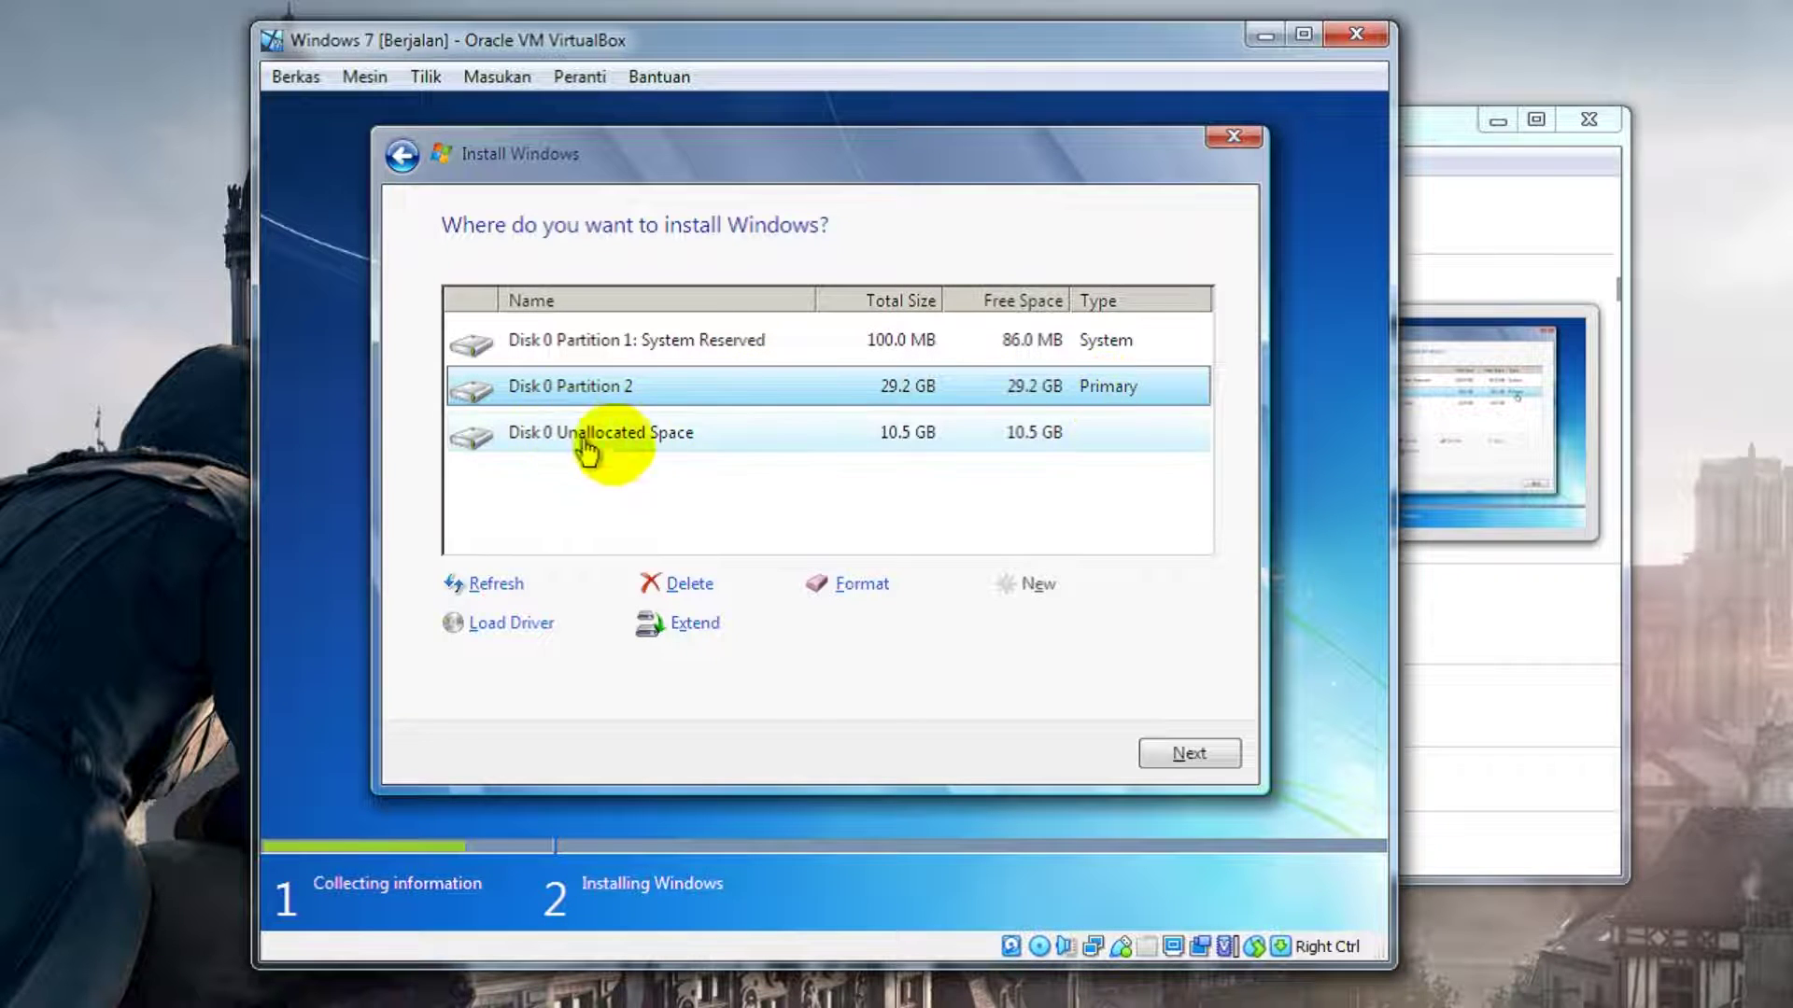
Step: Create another partition from all the remaining unallocated space on Disk 0
click(648, 445)
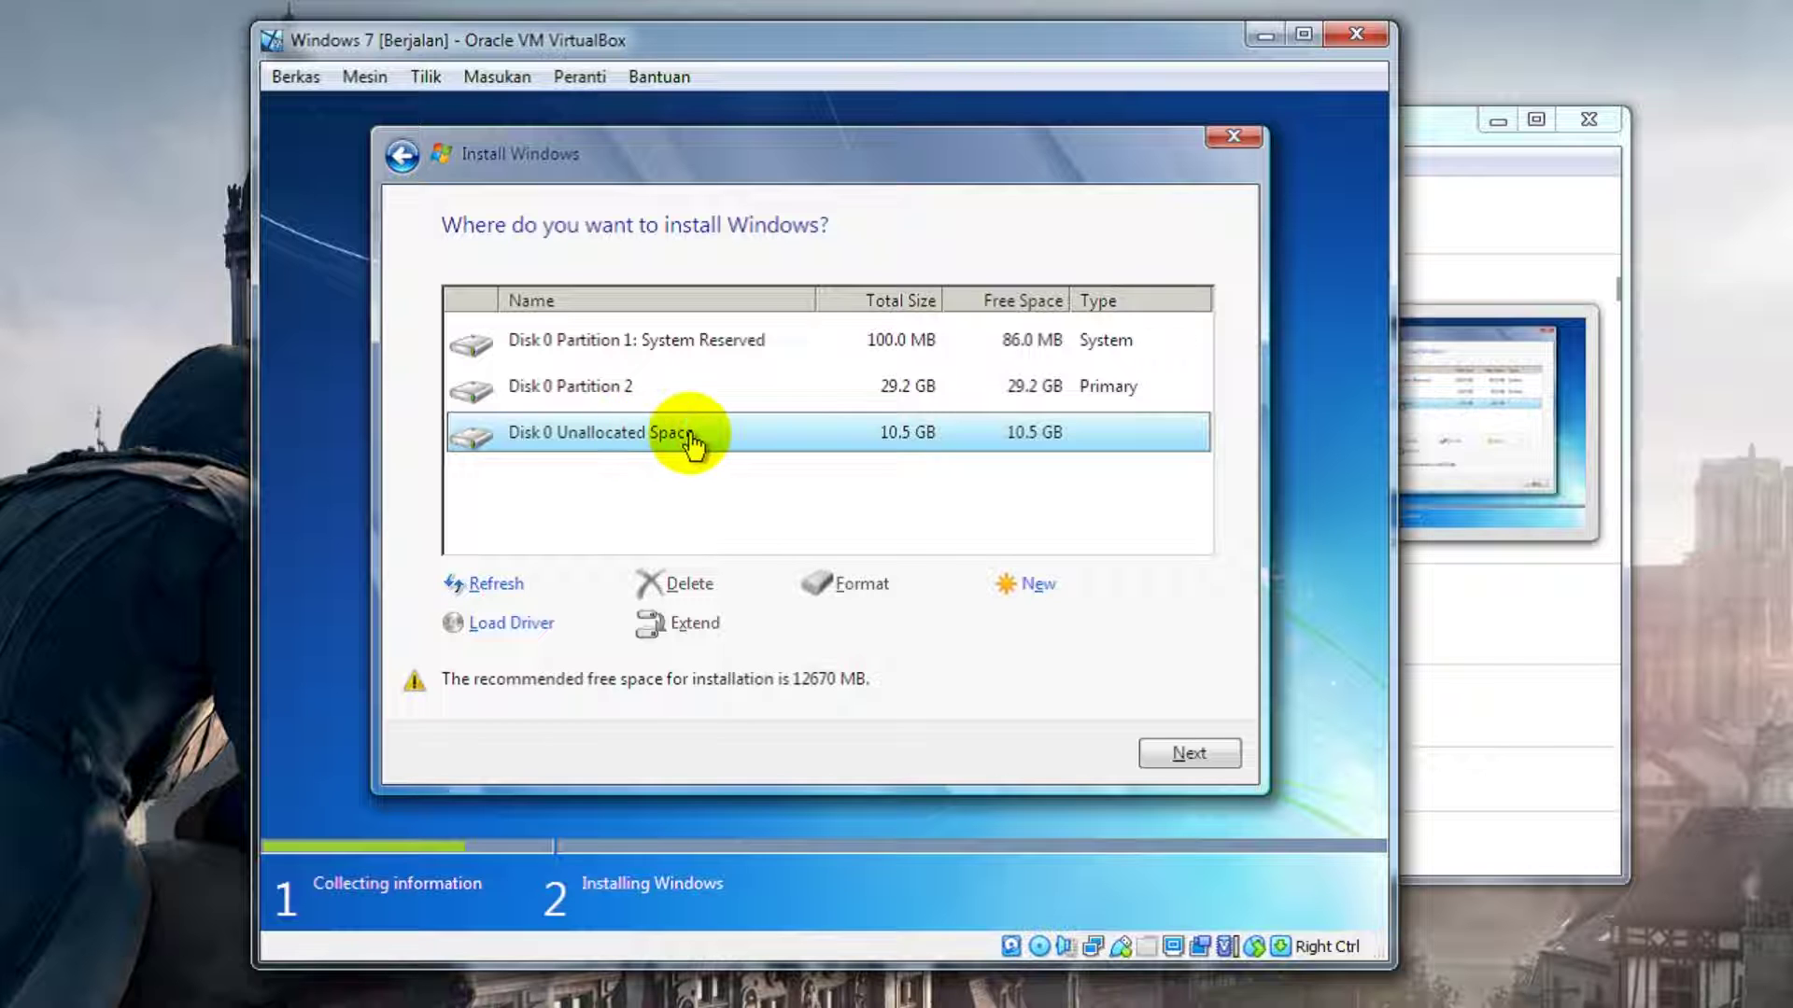
click(1042, 588)
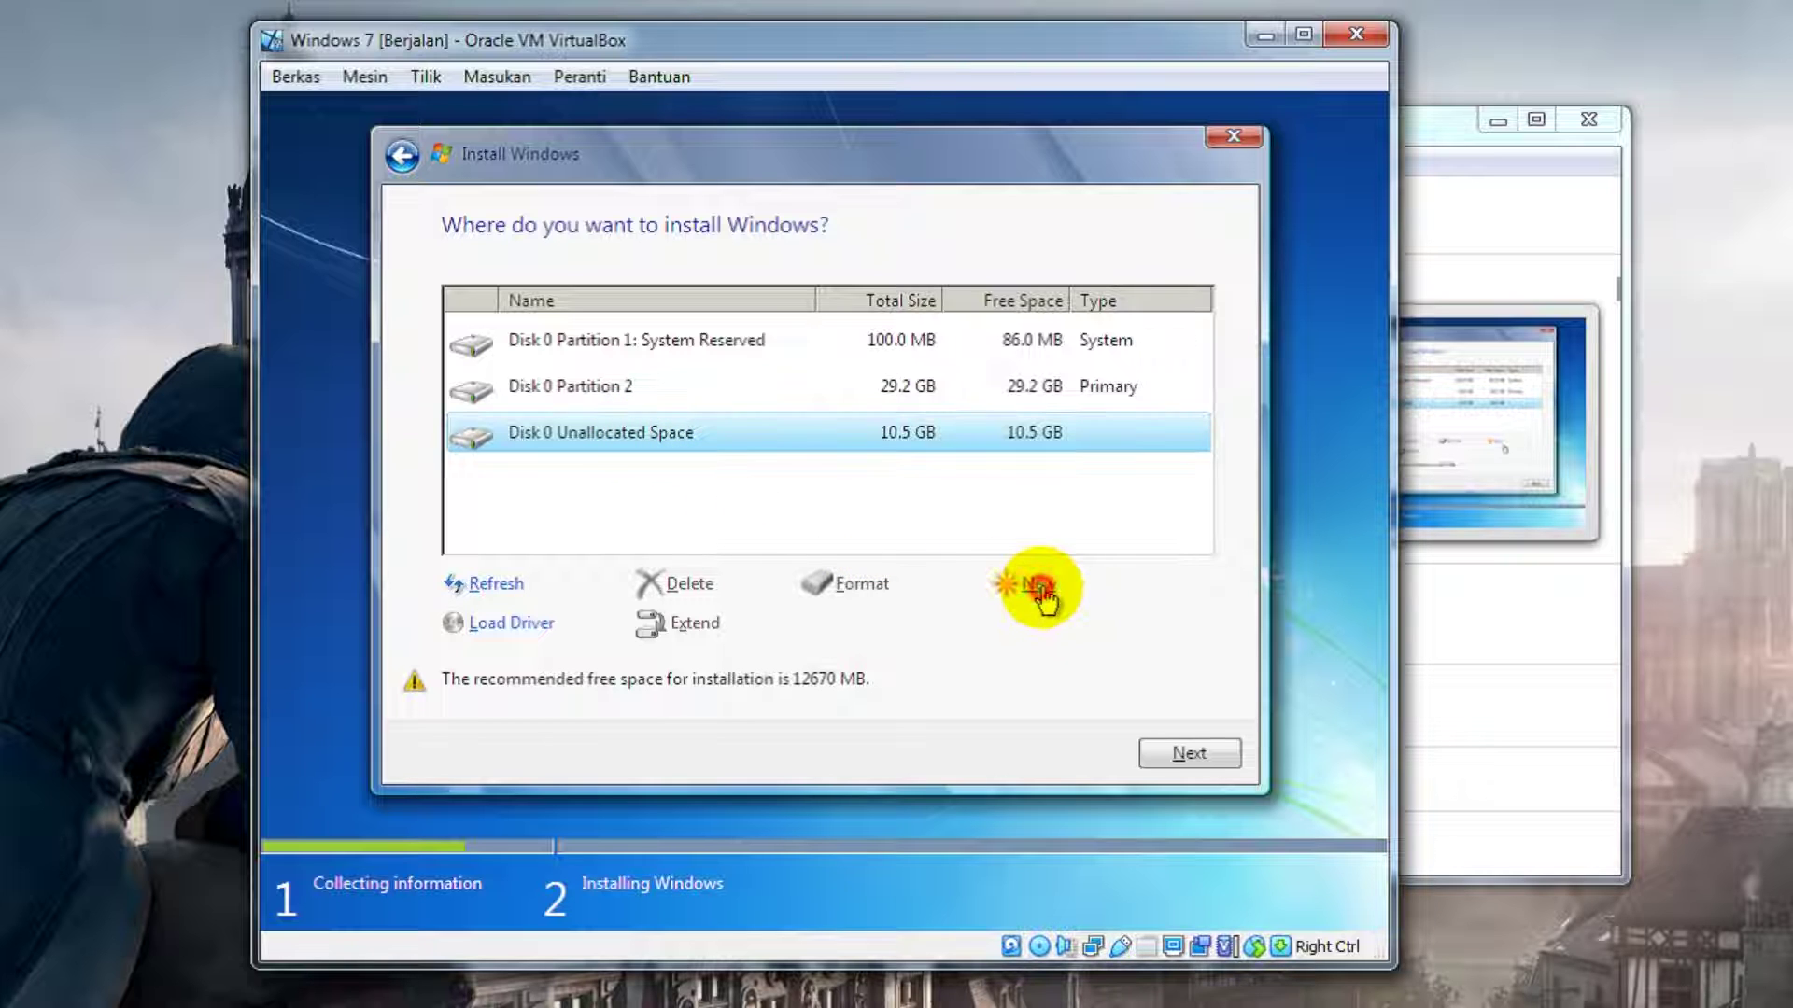
click(1087, 626)
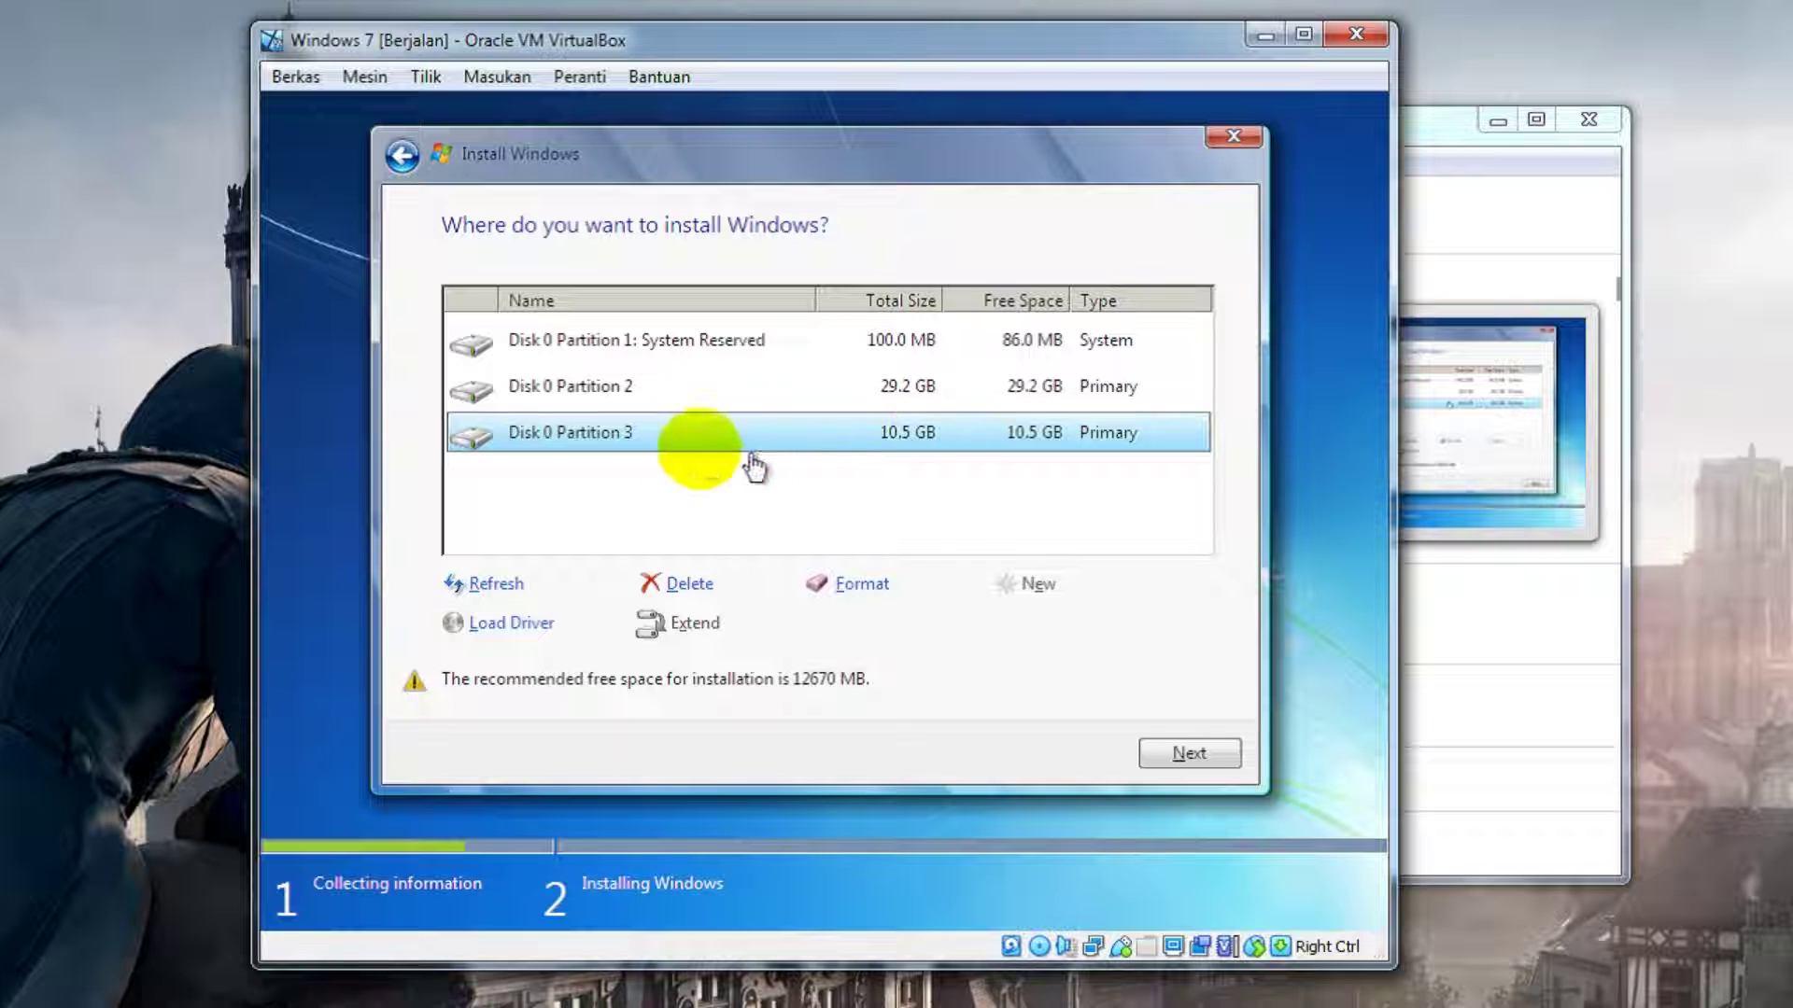
Step: Install Windows on Disk 0 Partition 2 and restart the virtual machine when setup requires it
click(670, 387)
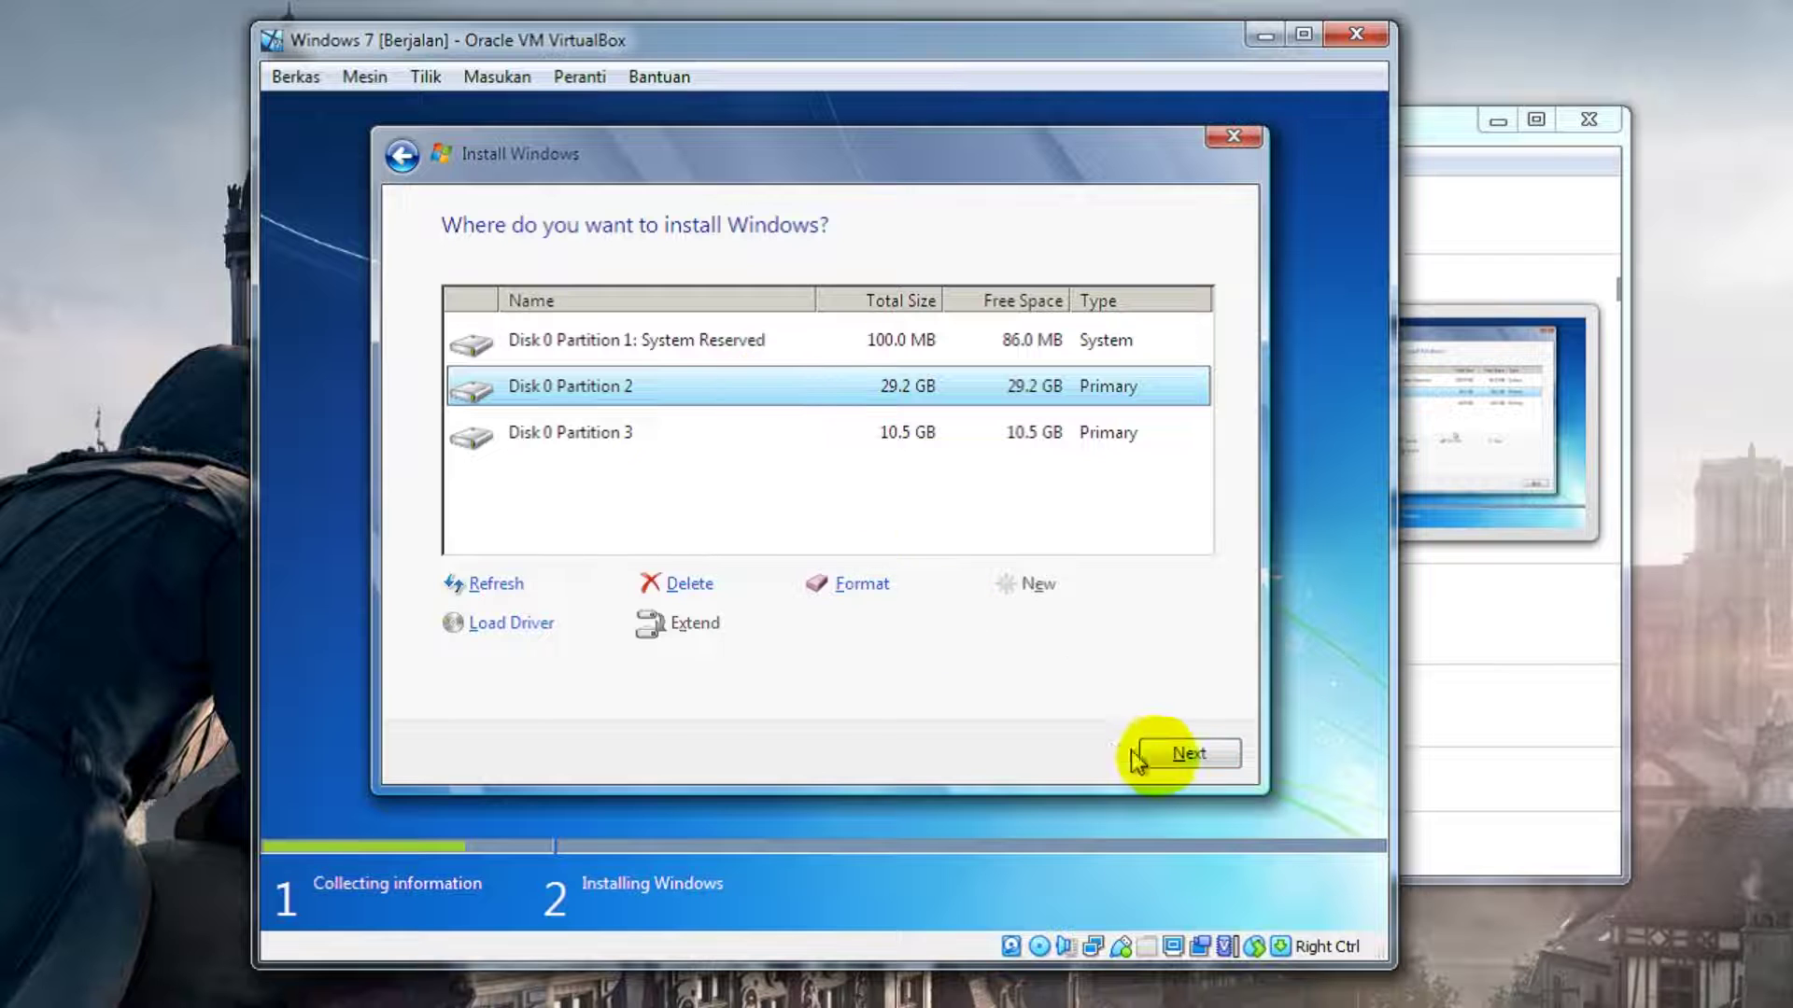
click(1178, 754)
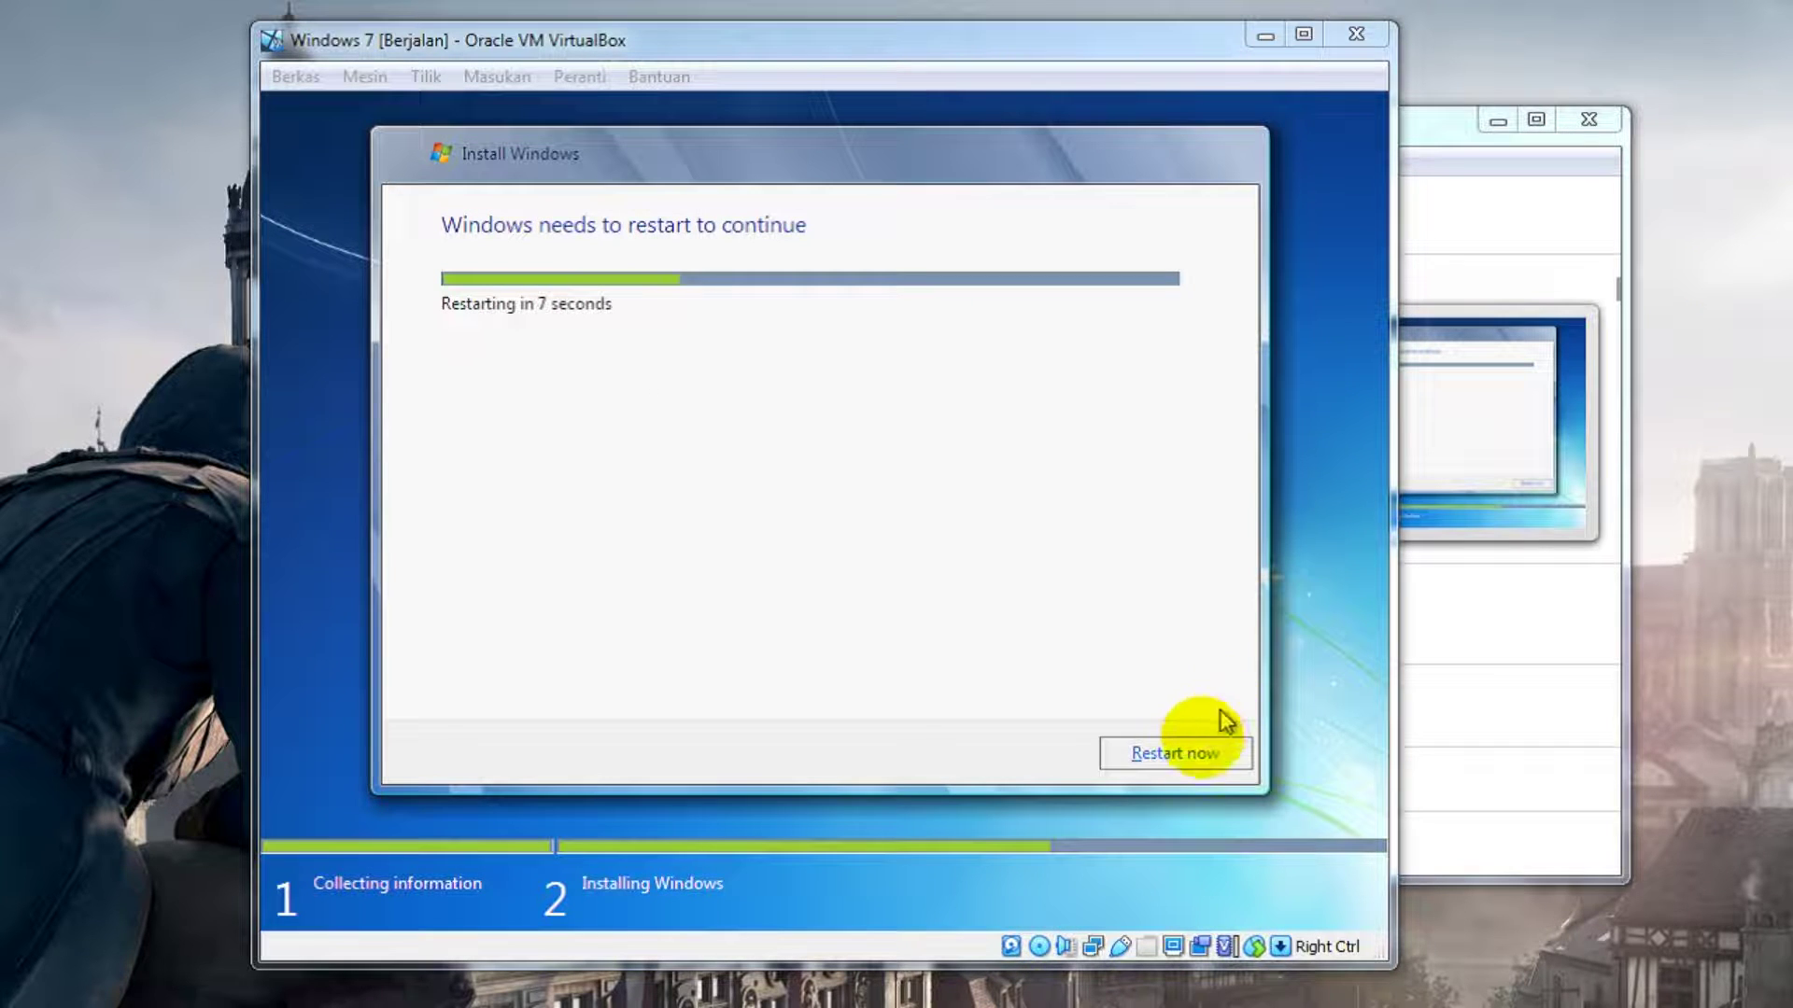
click(1189, 759)
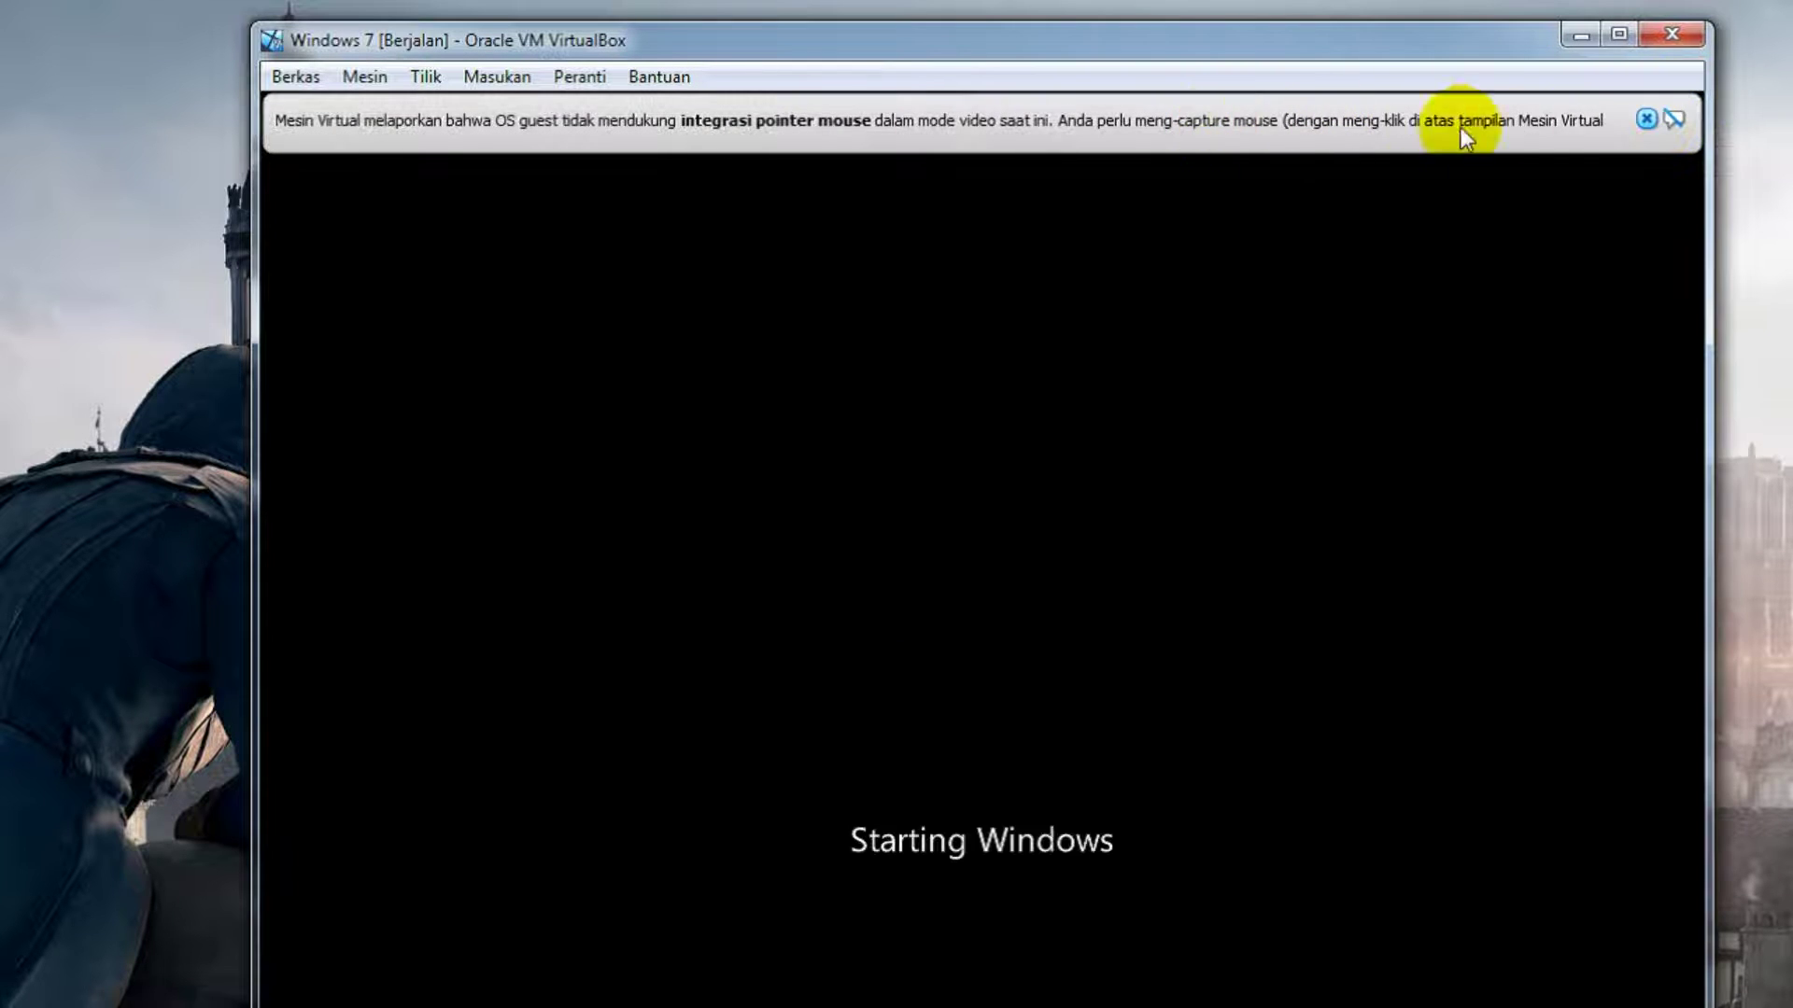
Step: Dismiss the mouse pointer integration notices during installation and move the virtual machine's window toward the desktop's upper-left corner
click(1645, 119)
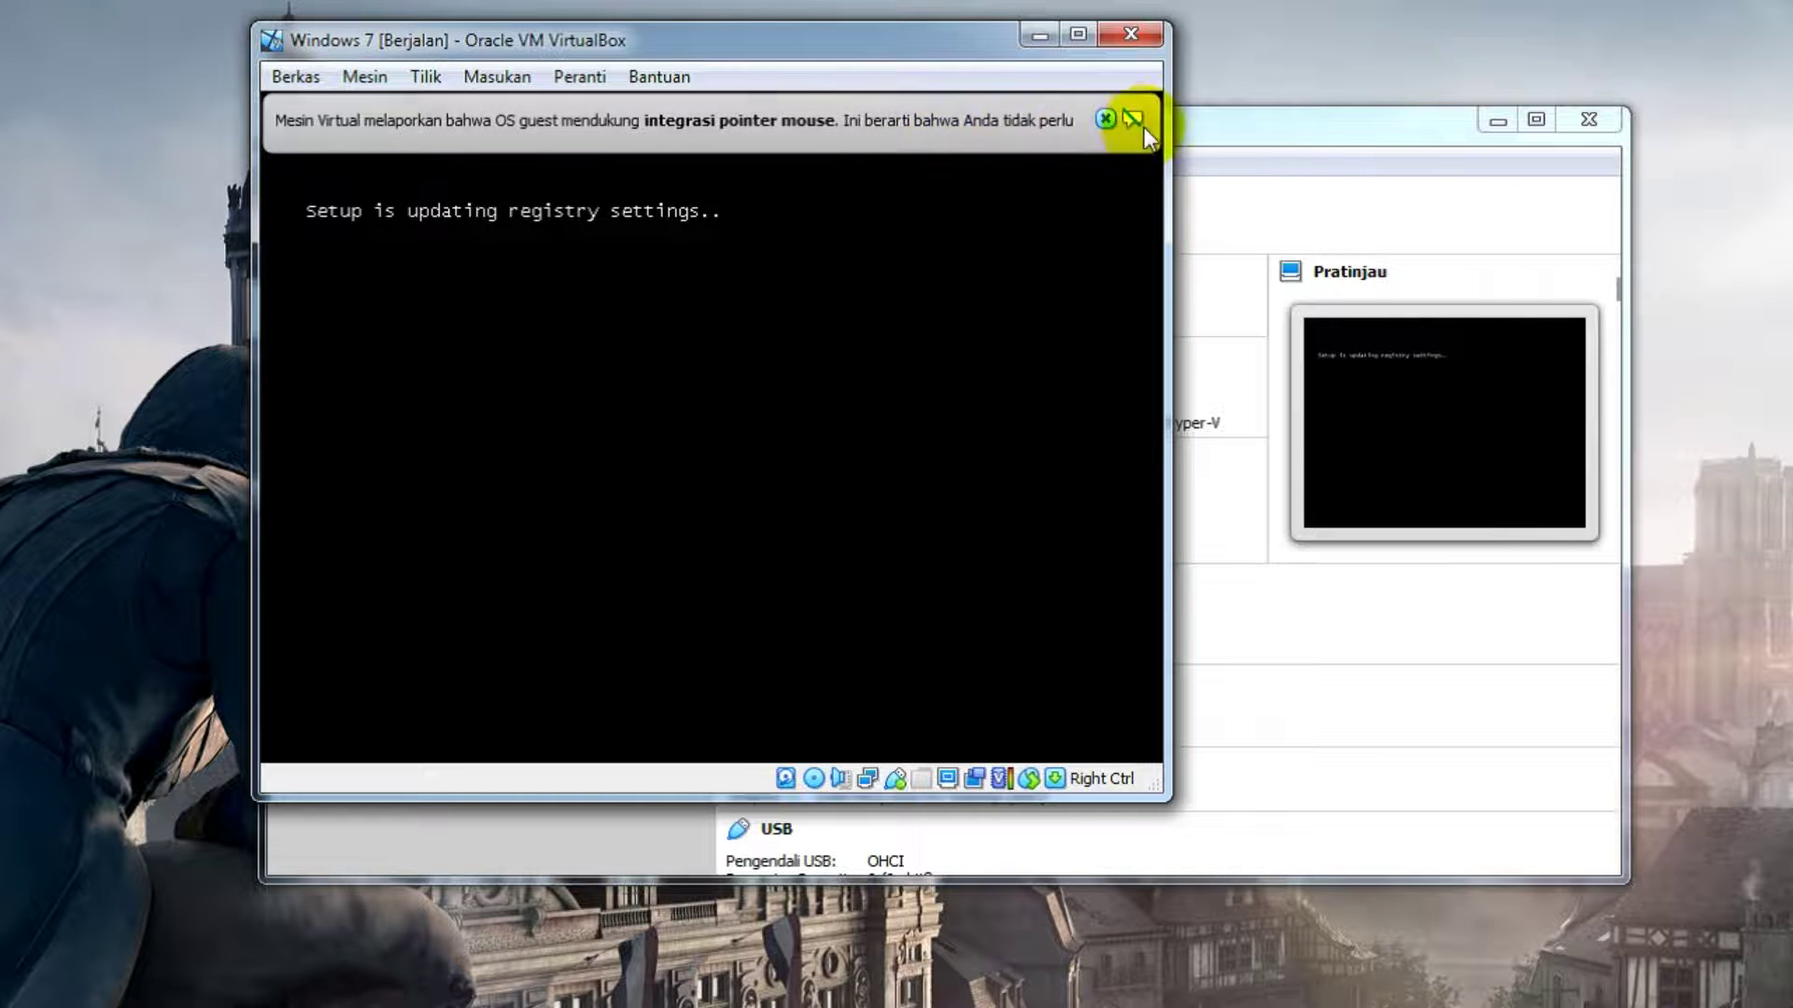
click(1106, 118)
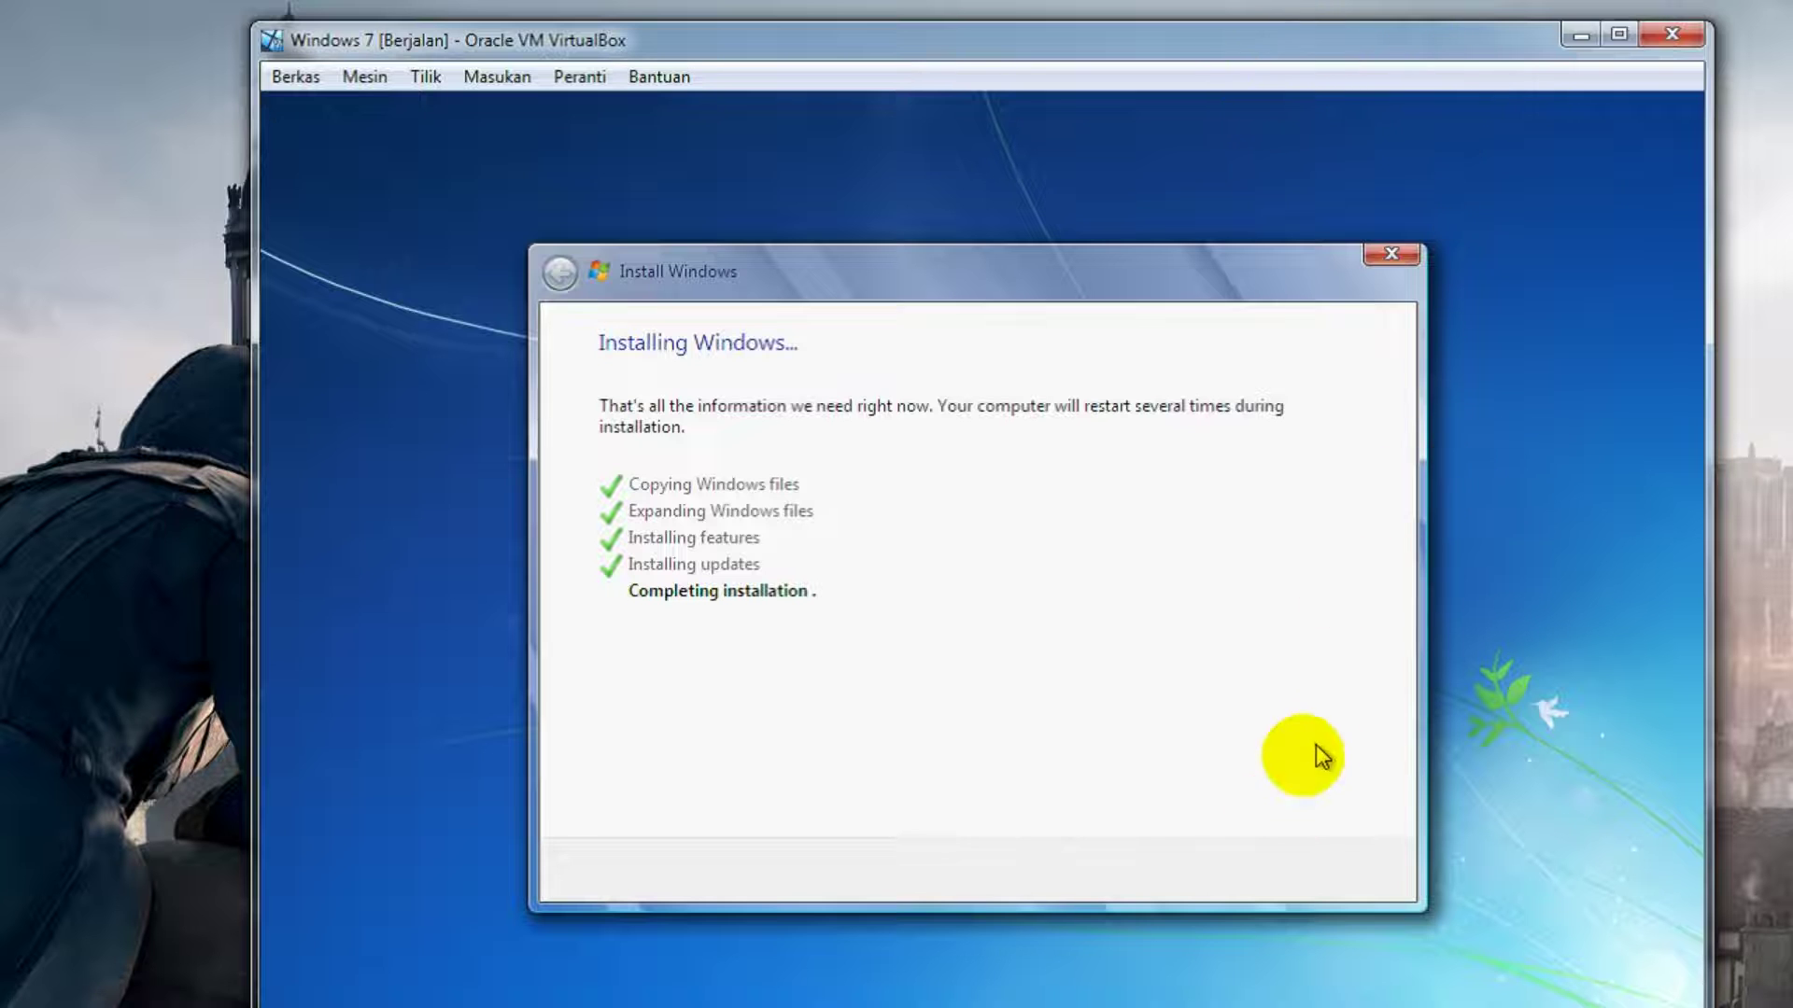
drag(1115, 51, 912, 0)
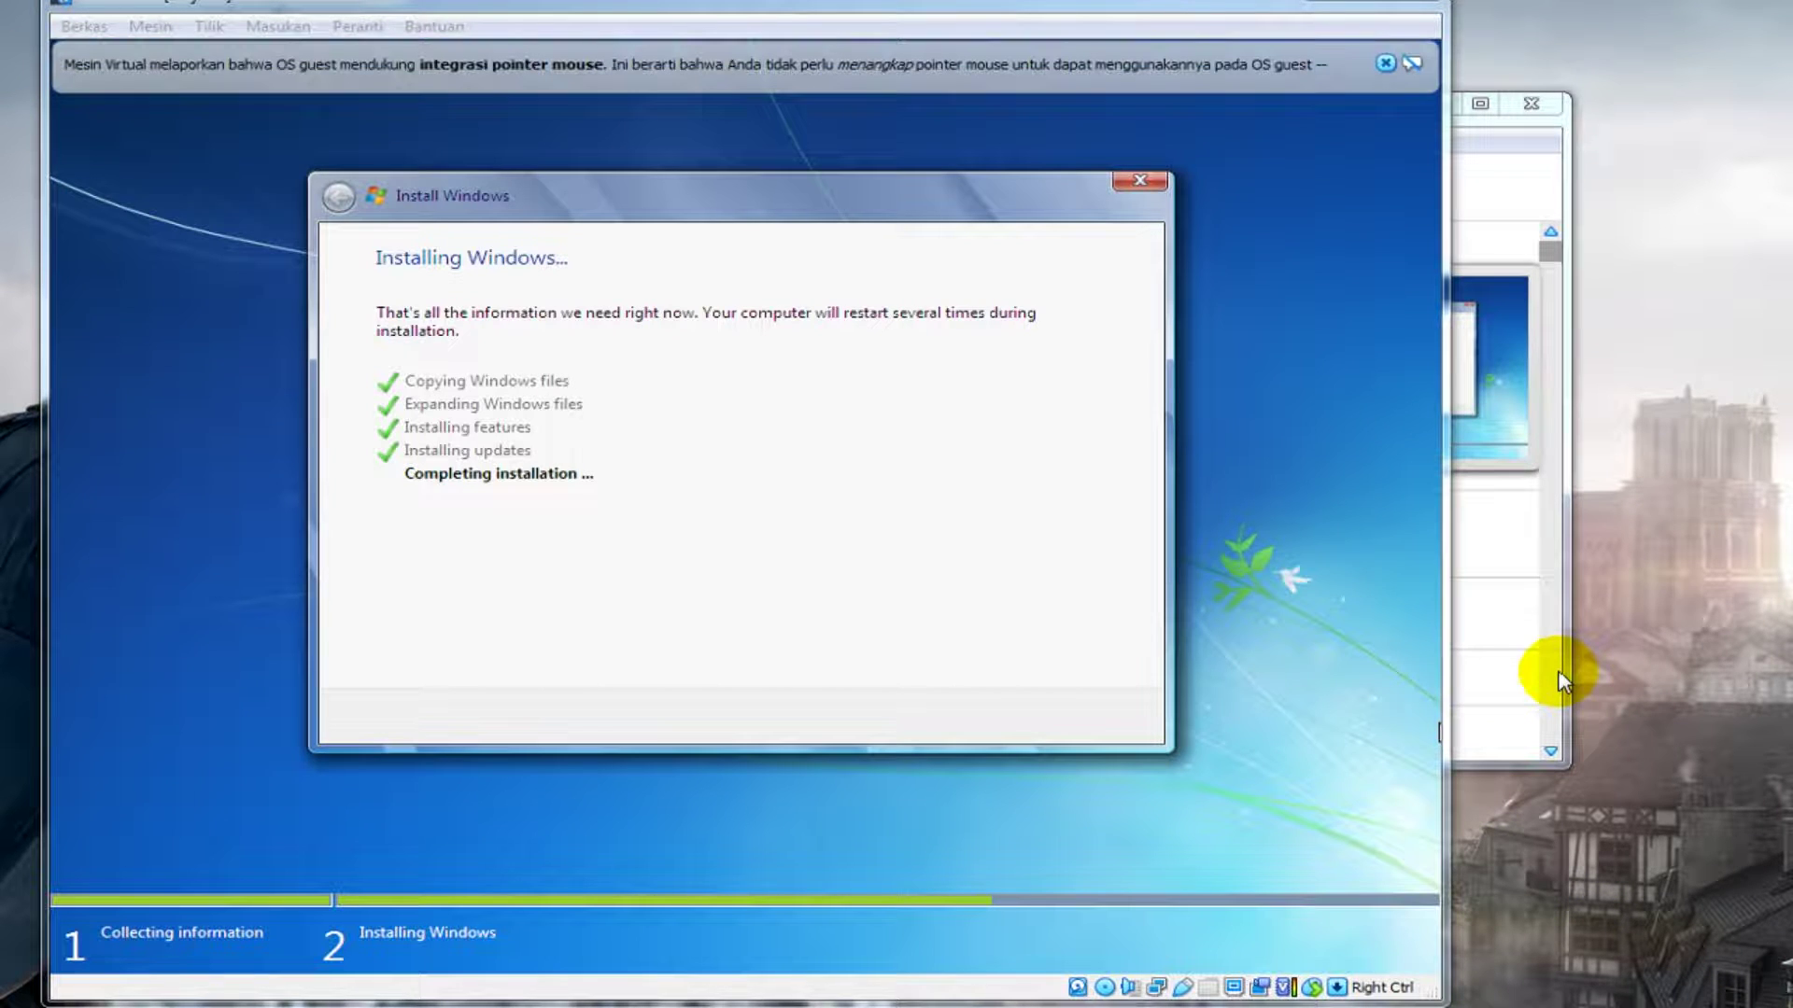
click(1386, 64)
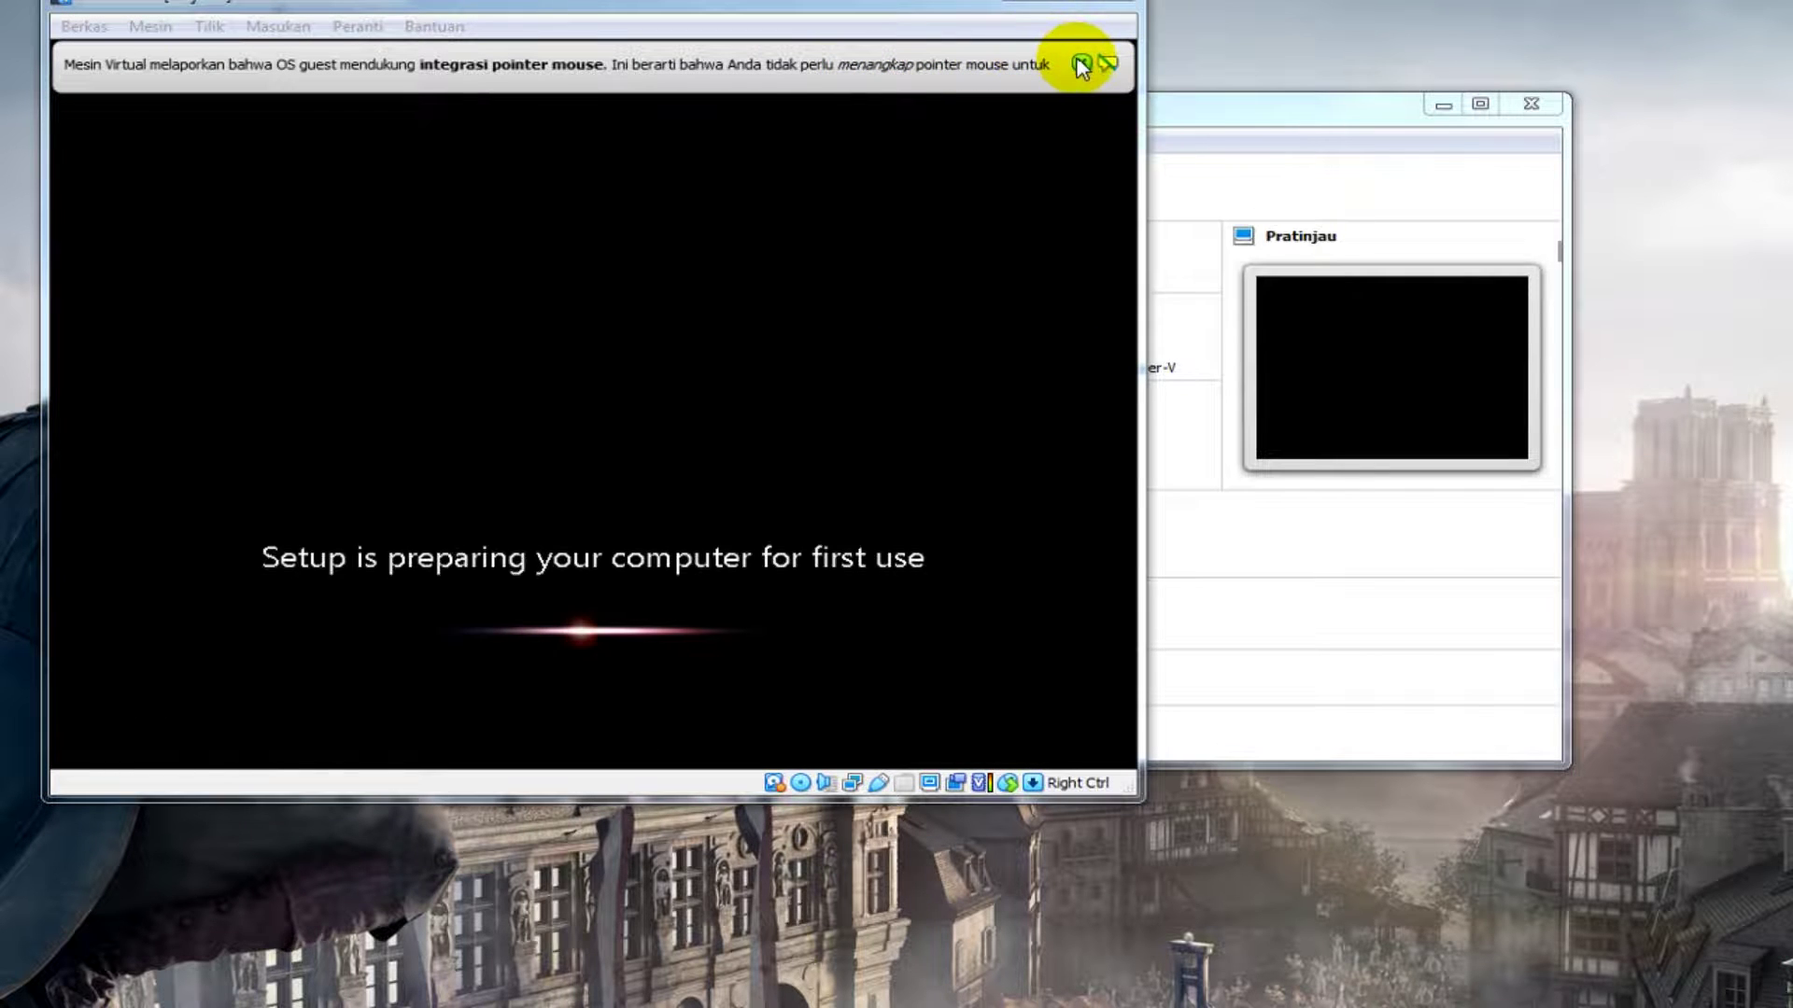
Step: Dismiss the mouse pointer integration notice and set the Windows user name to ITBI, keeping the suggested computer name ITBI-PC
click(1080, 62)
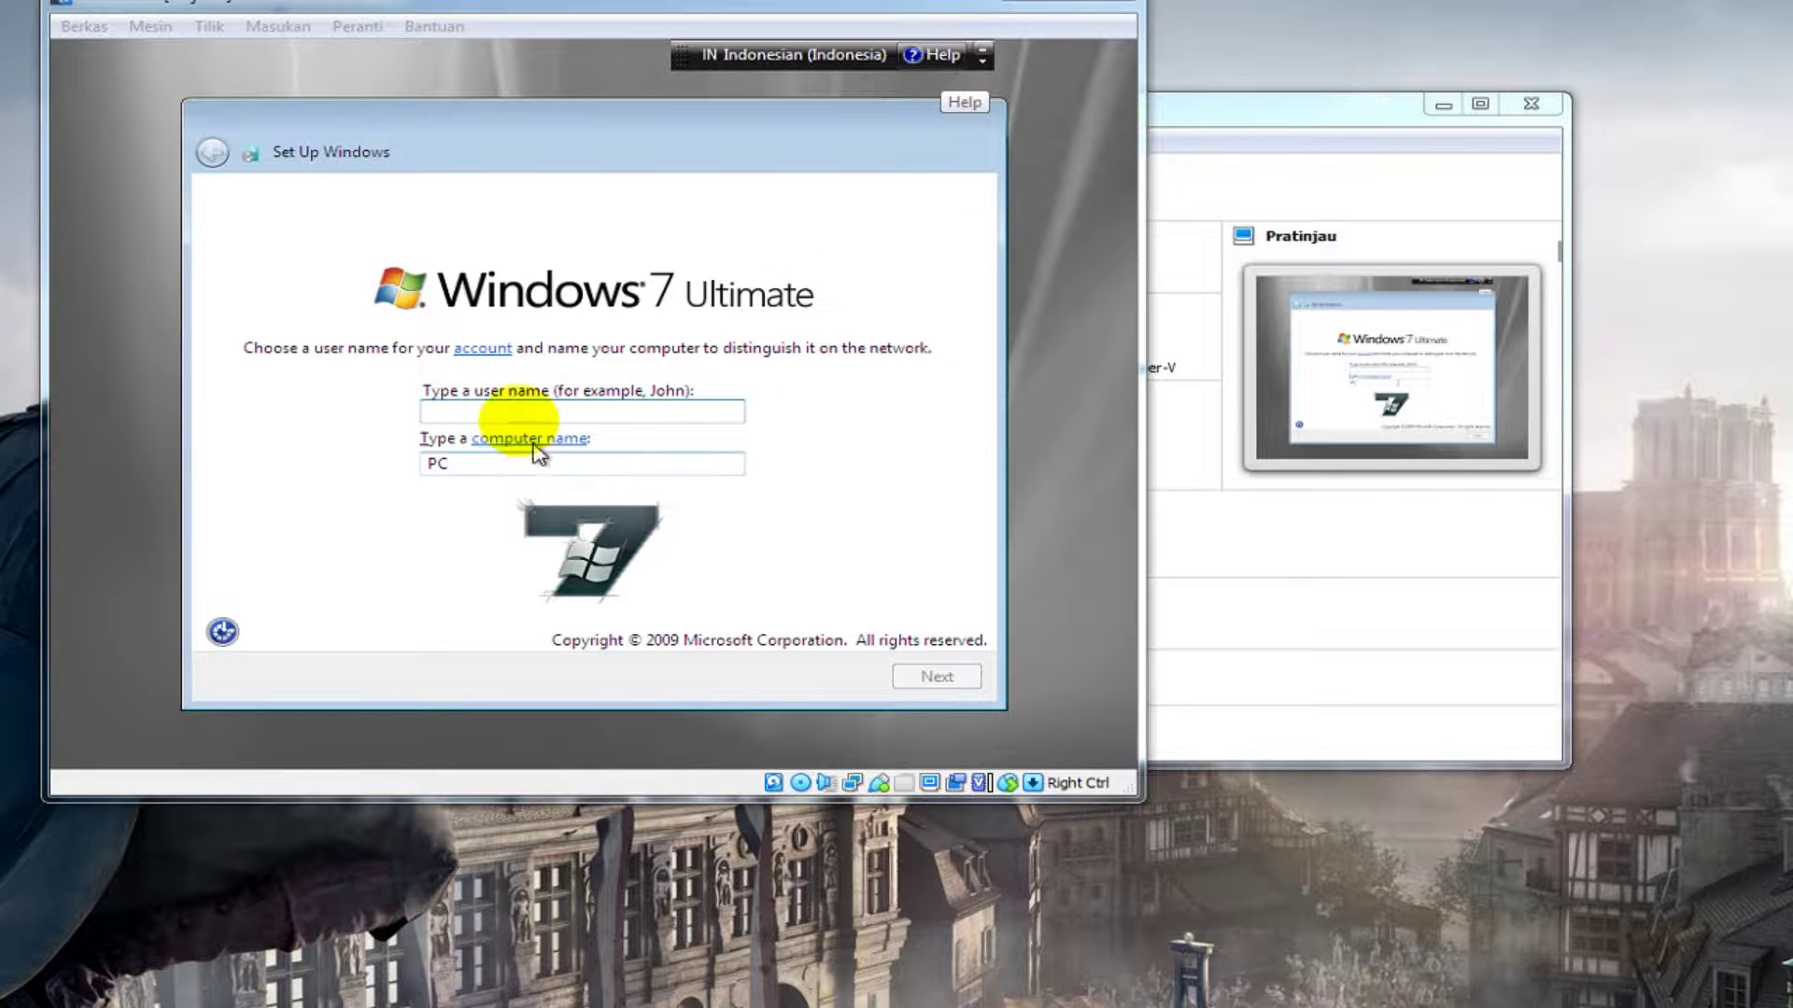
click(492, 411)
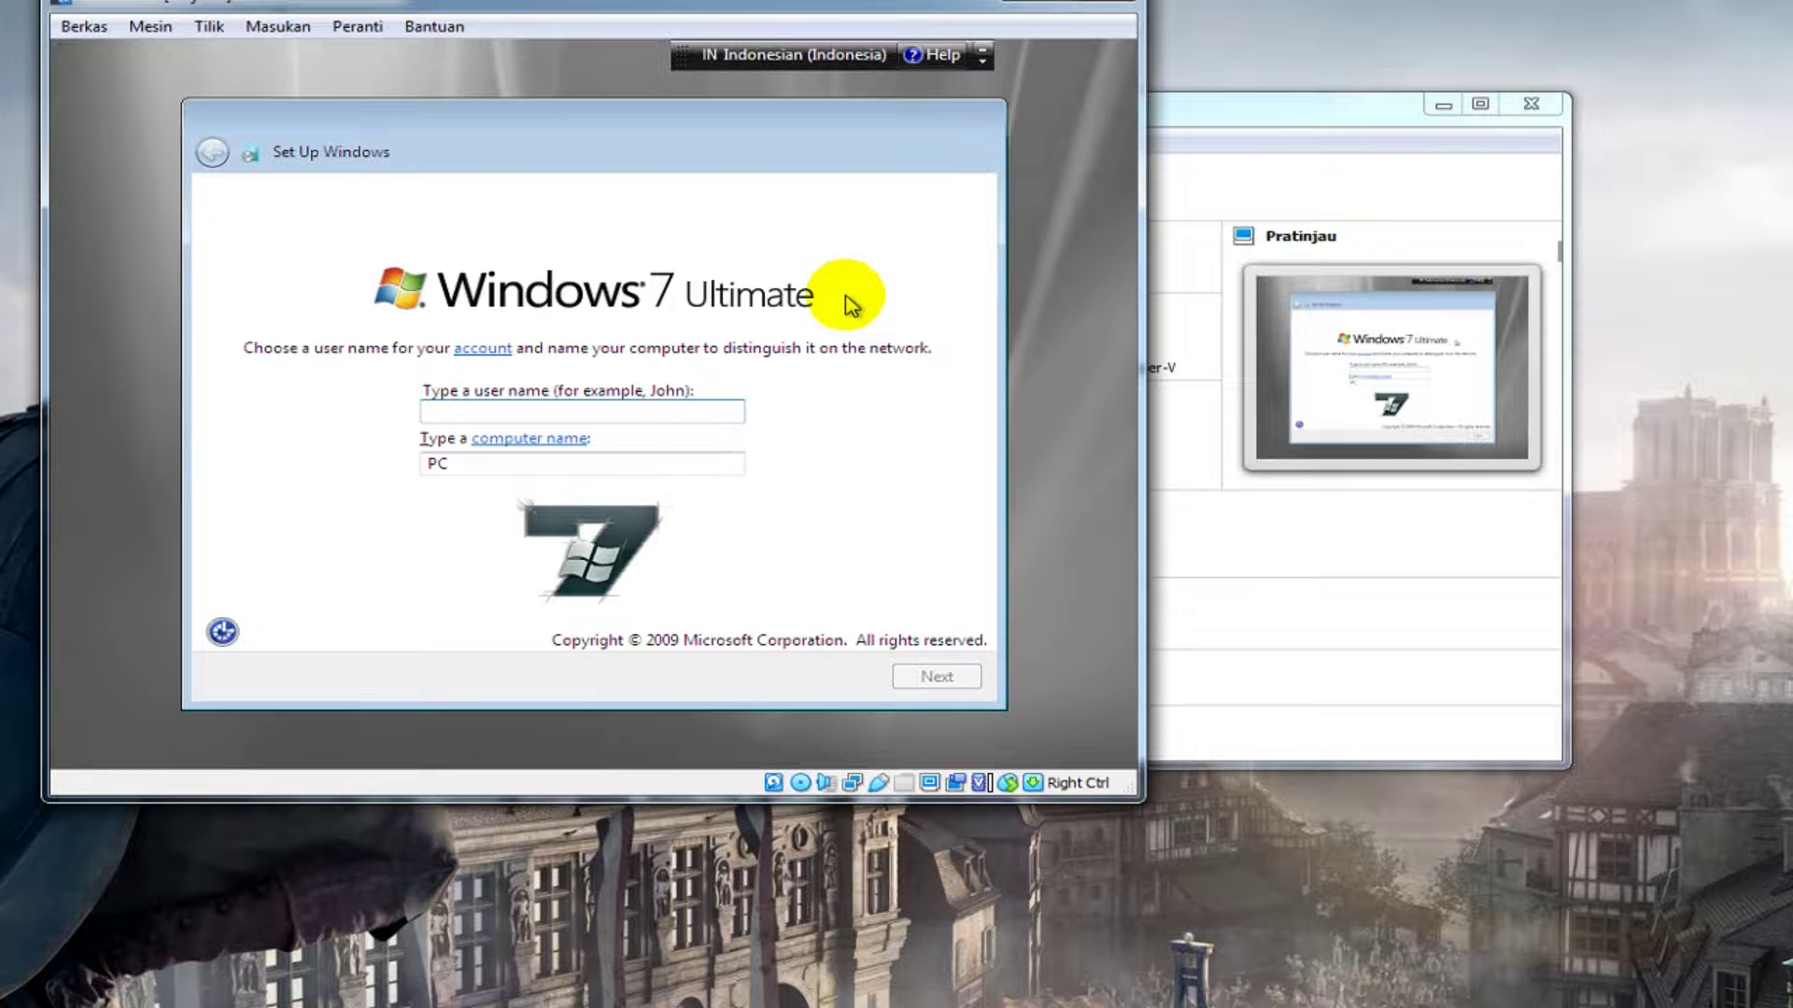
text(ITBI)
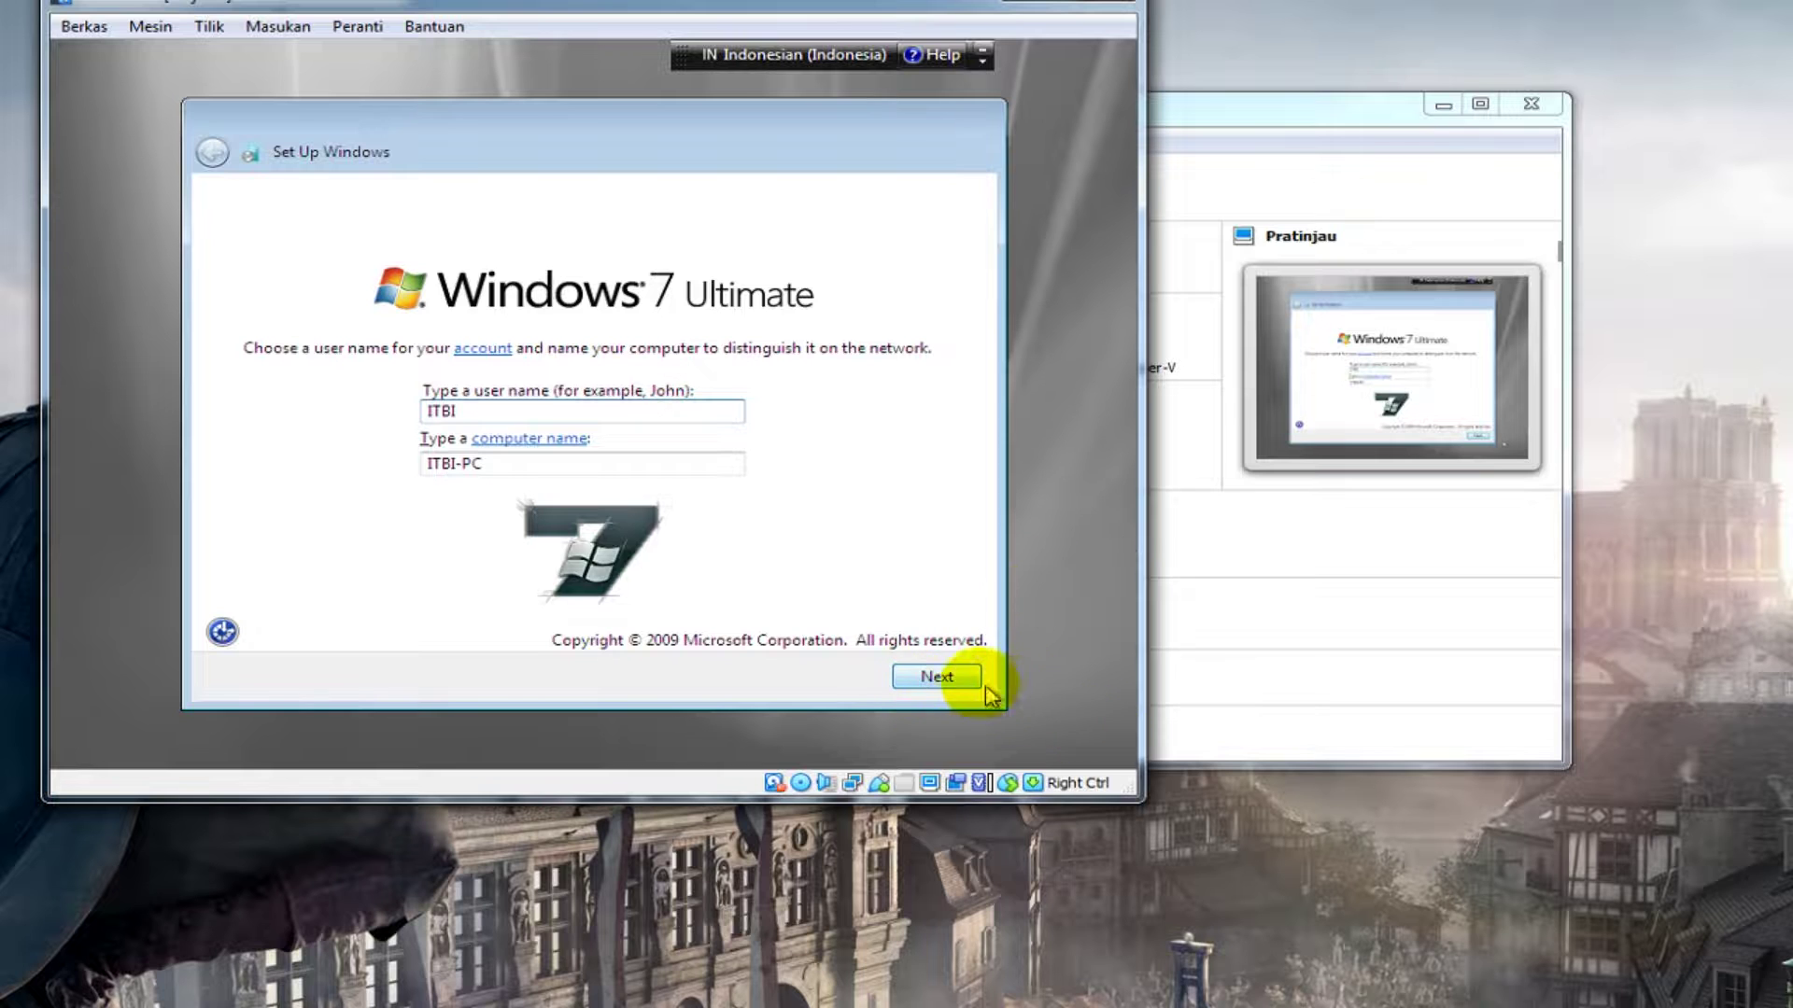
click(933, 679)
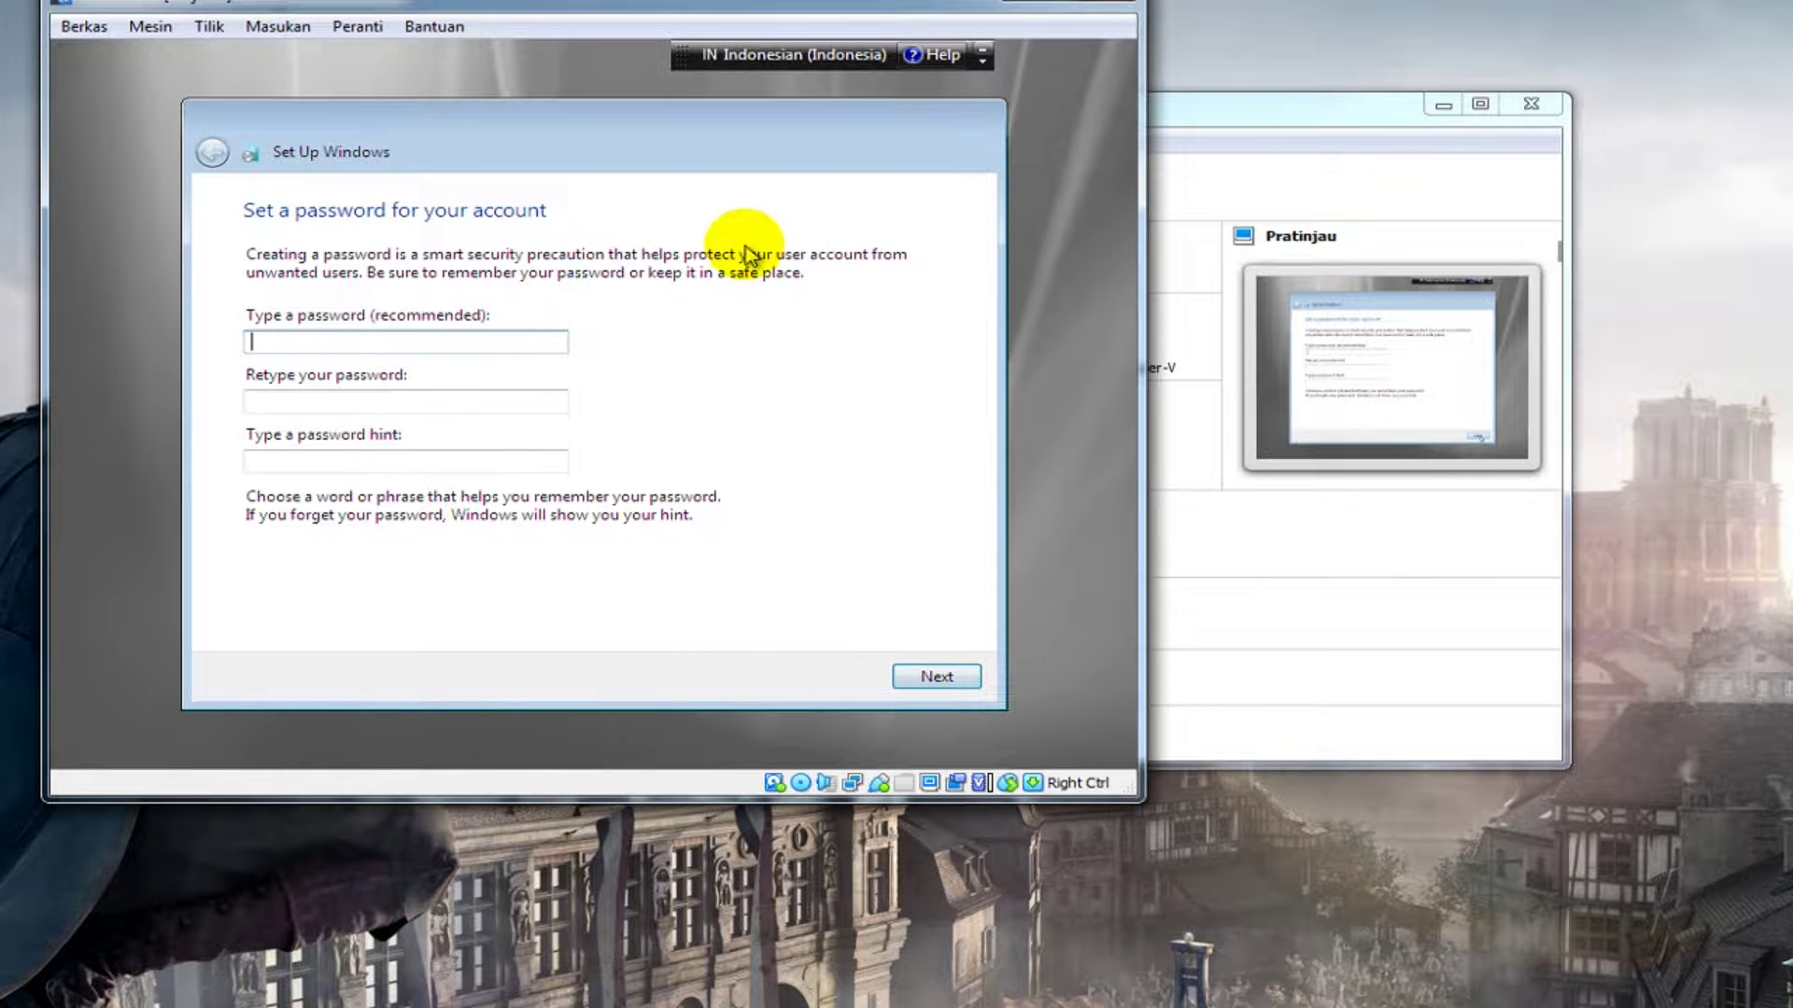
Step: Move the virtual machine's window fully into view on the desktop and continue Windows setup with the account password left blank
click(619, 110)
mouse_move(619, 110)
mouse_down()
mouse_move(672, 132)
mouse_move(632, 118)
mouse_up()
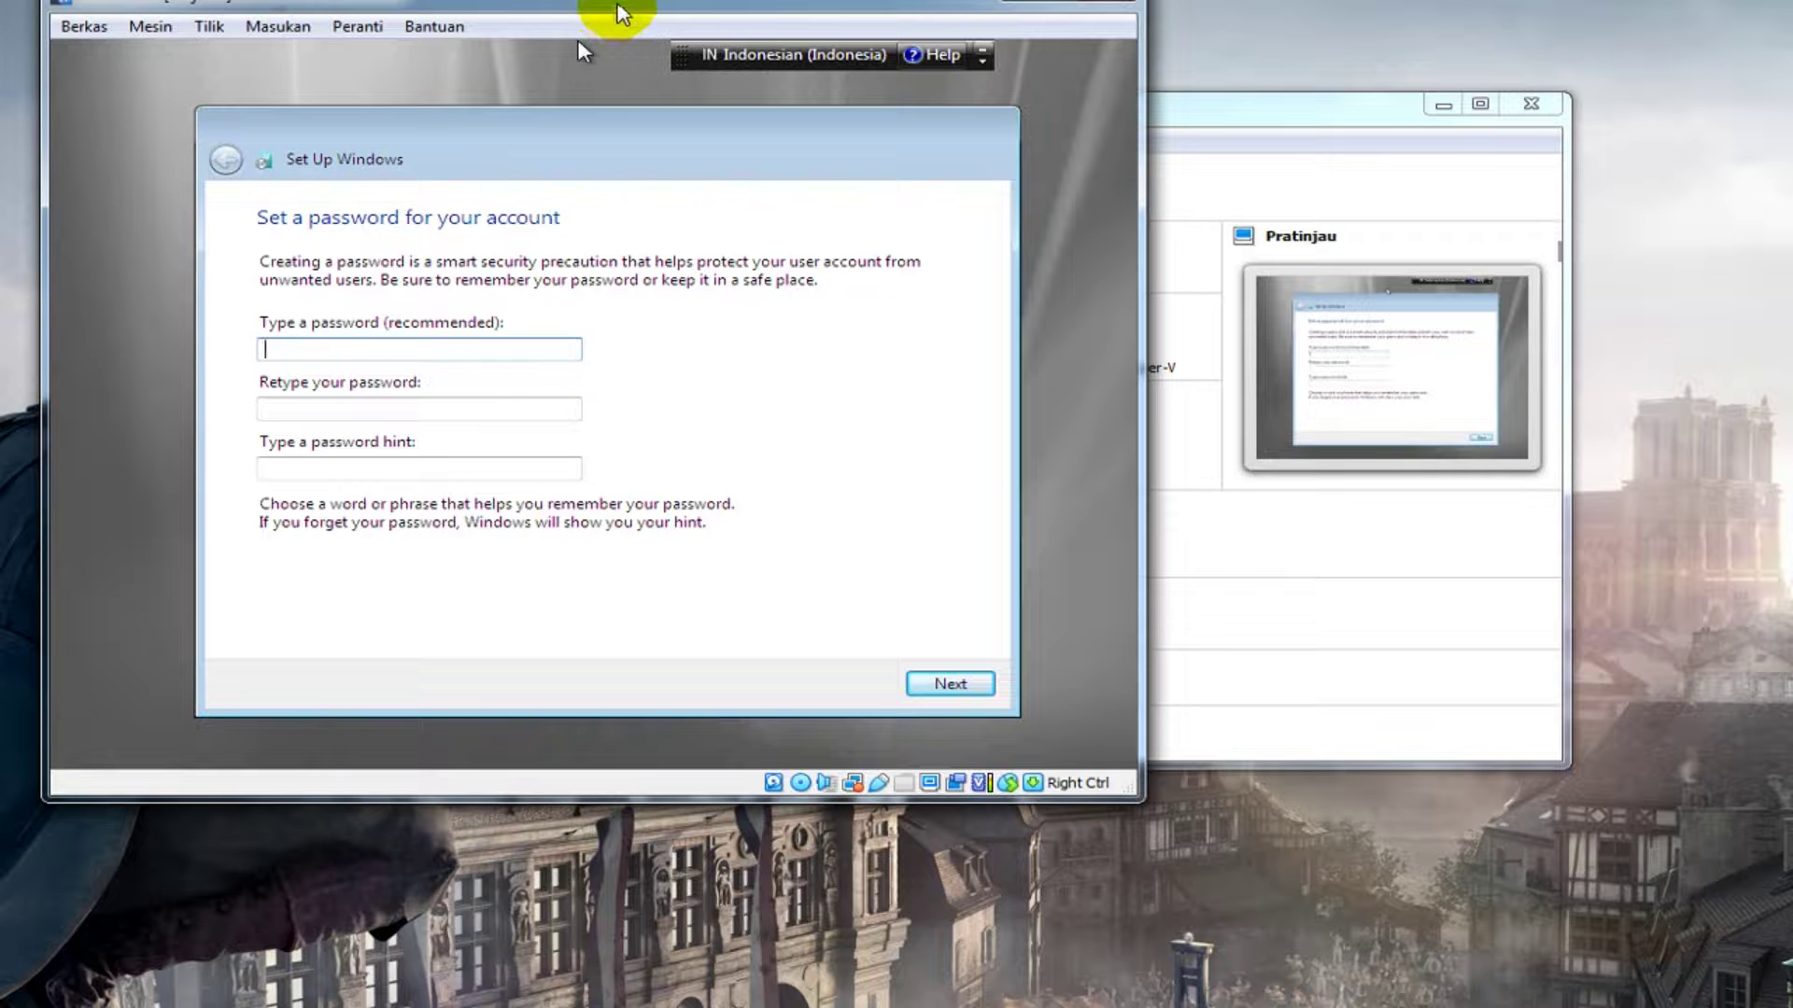
drag(614, 11, 865, 42)
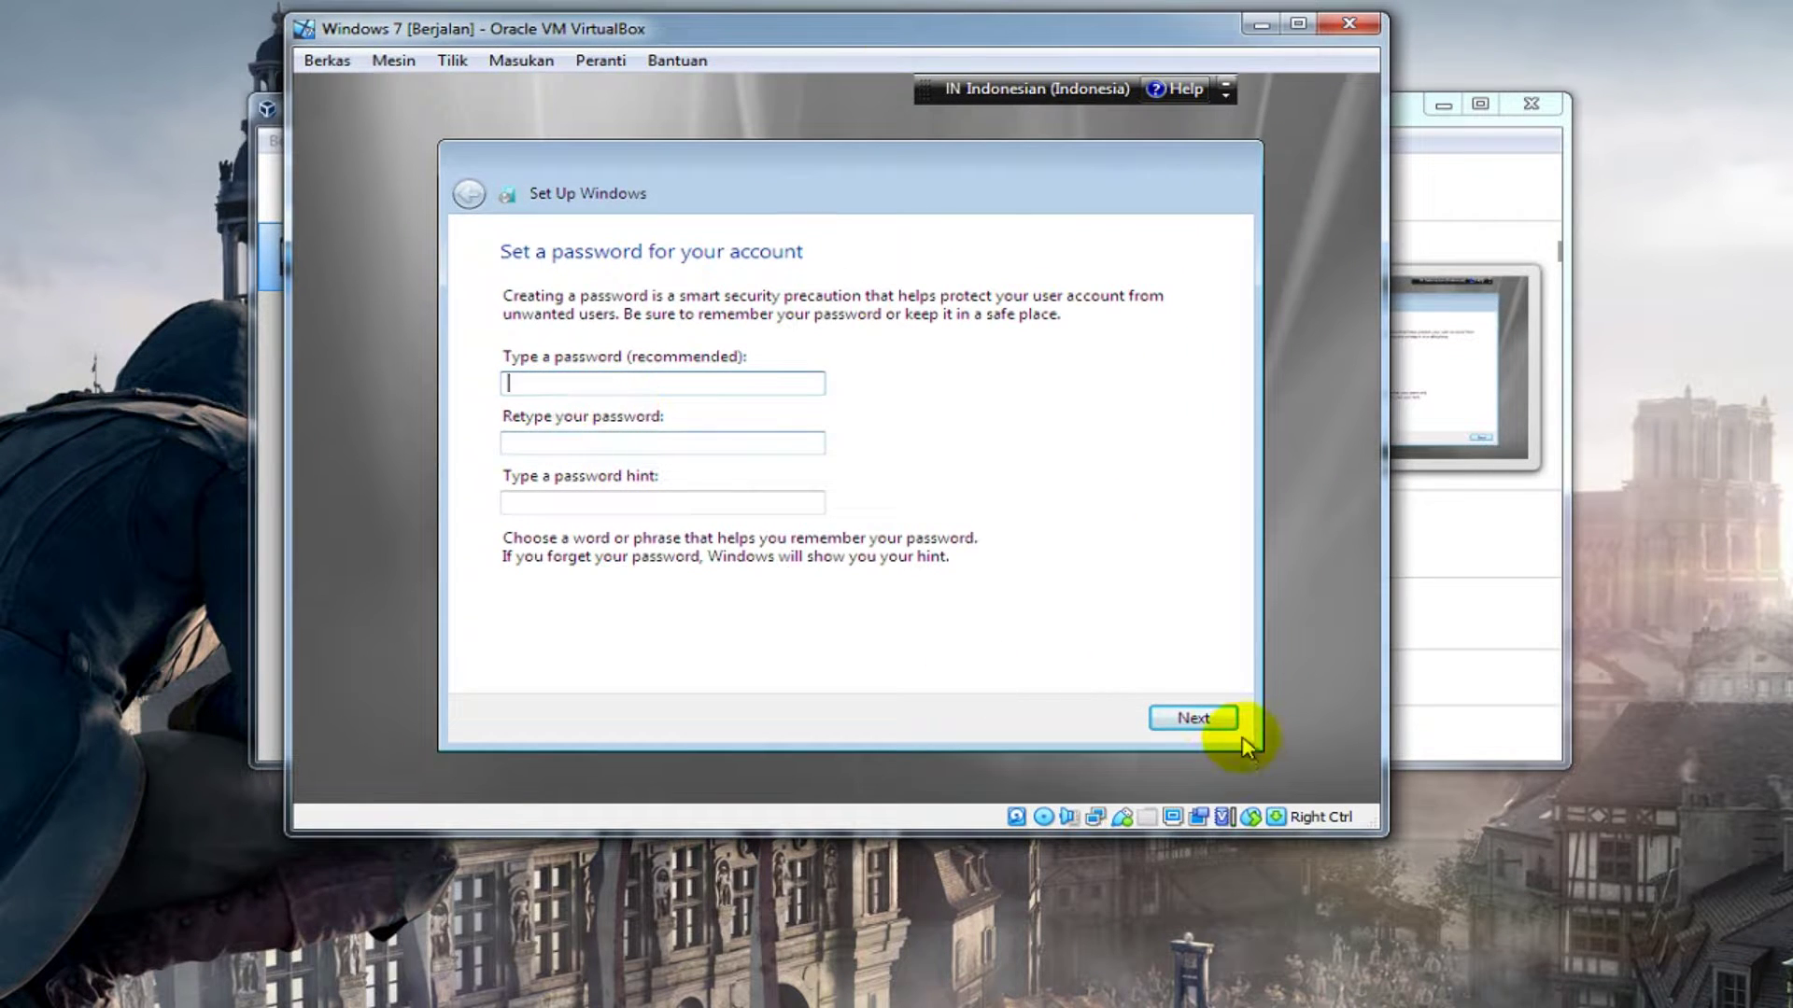
click(1208, 718)
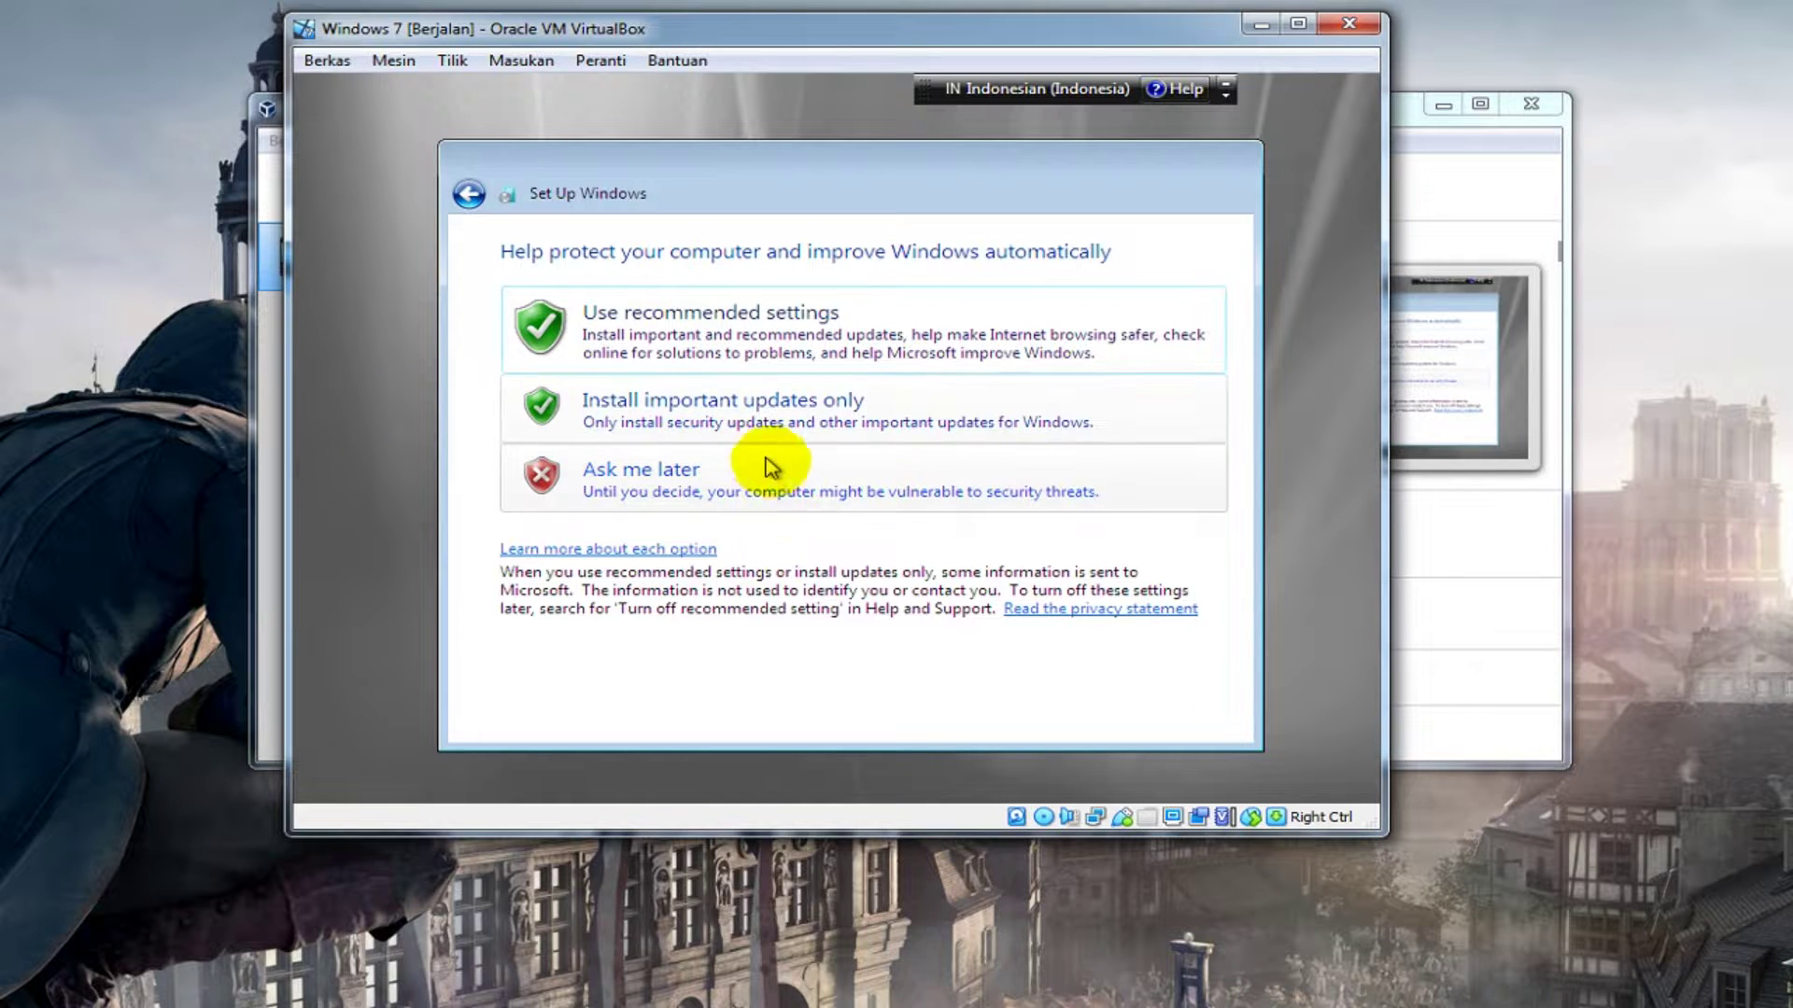
Step: Choose Ask me later for Windows protection and updates, and dismiss the mouse pointer integration notice while the Windows desktop loads
click(821, 495)
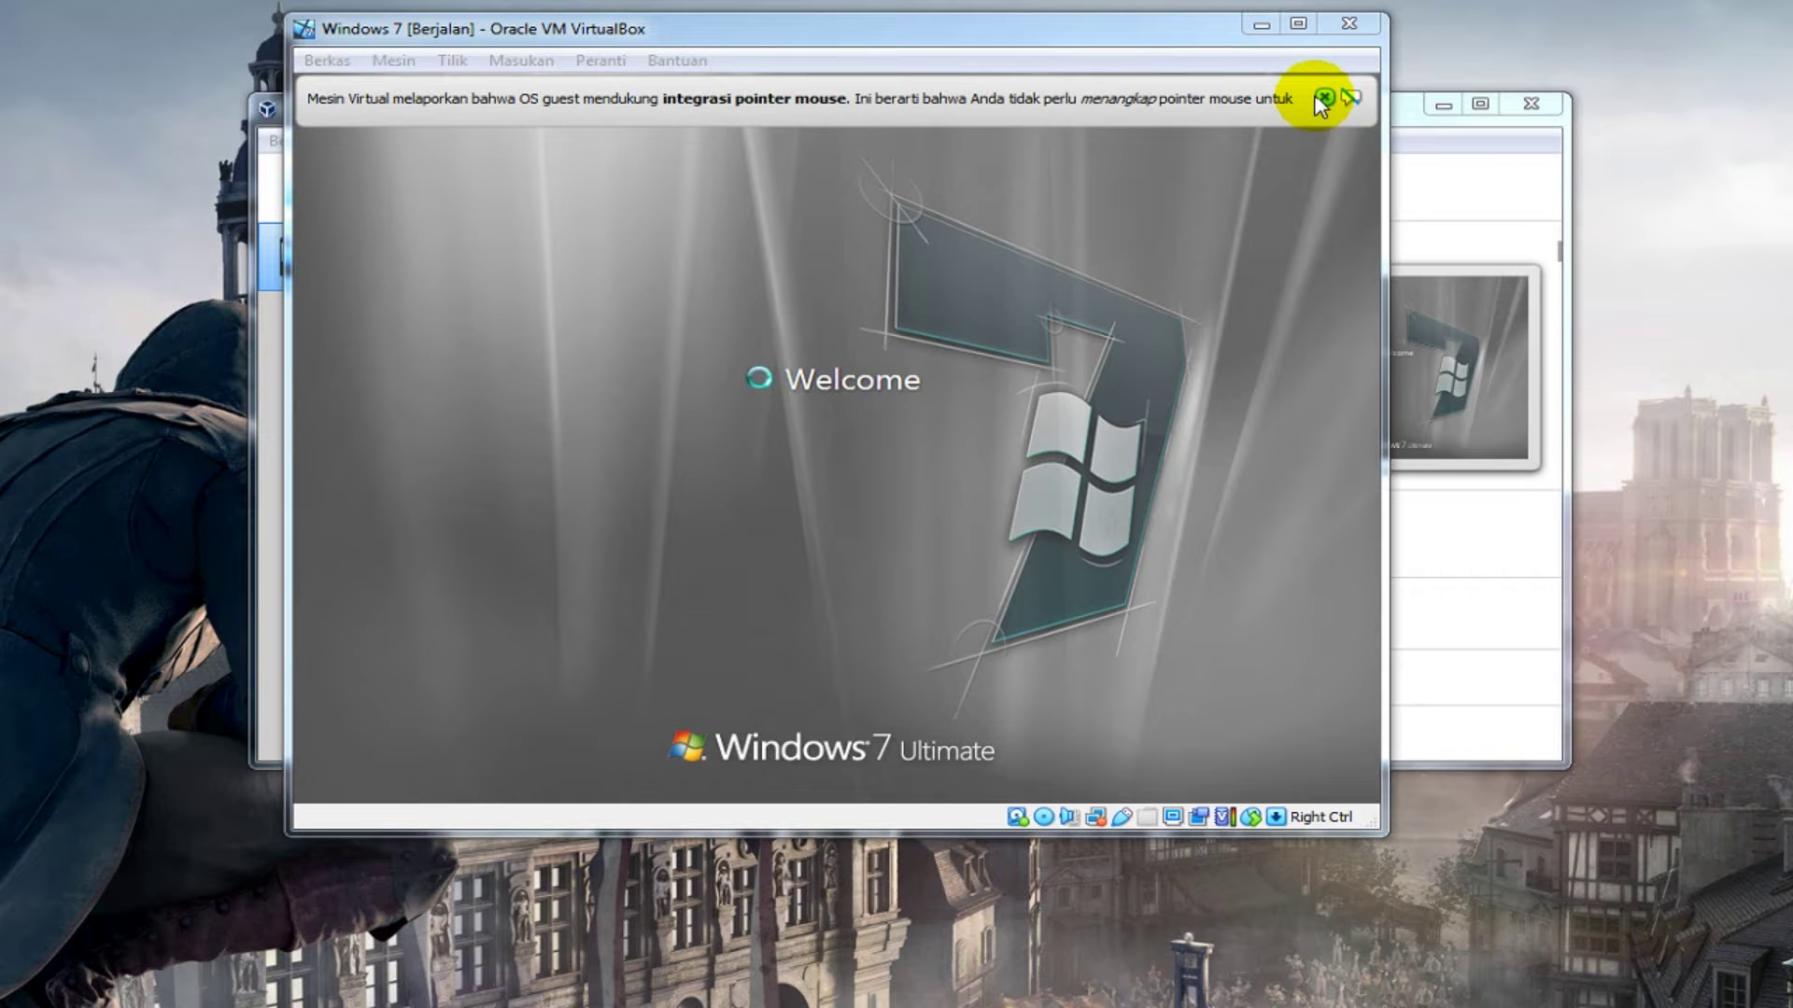
click(1322, 97)
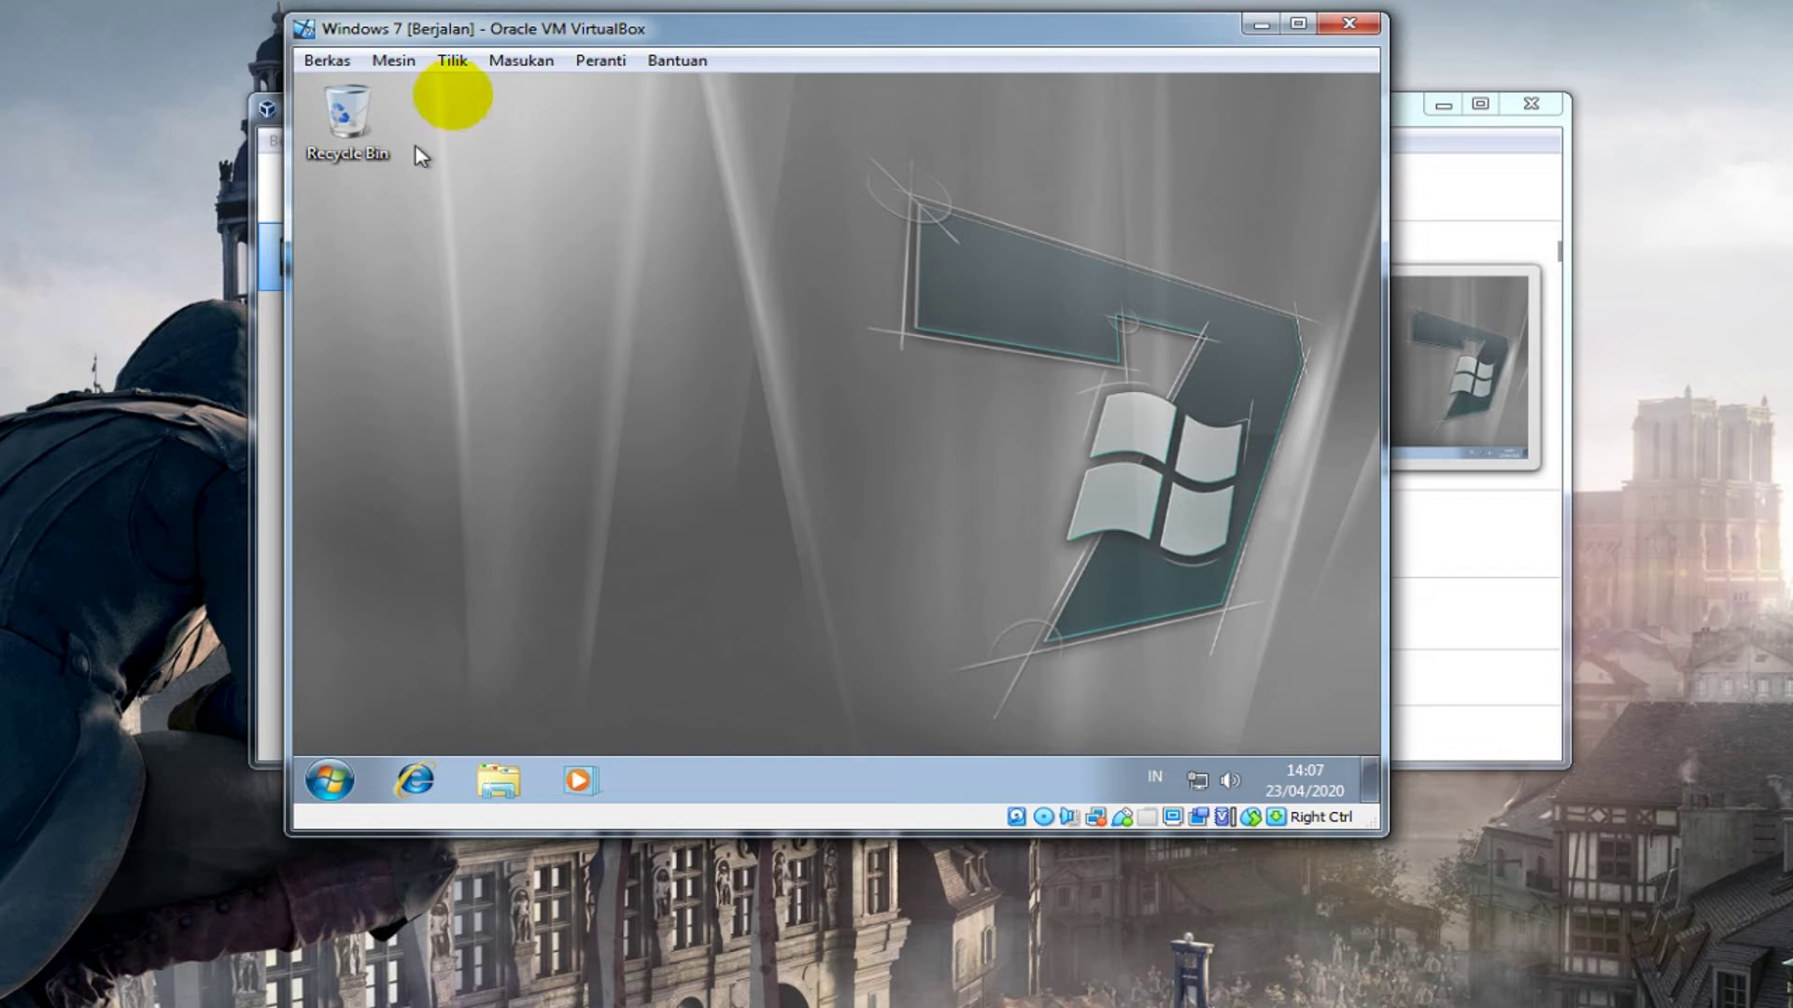
click(707, 155)
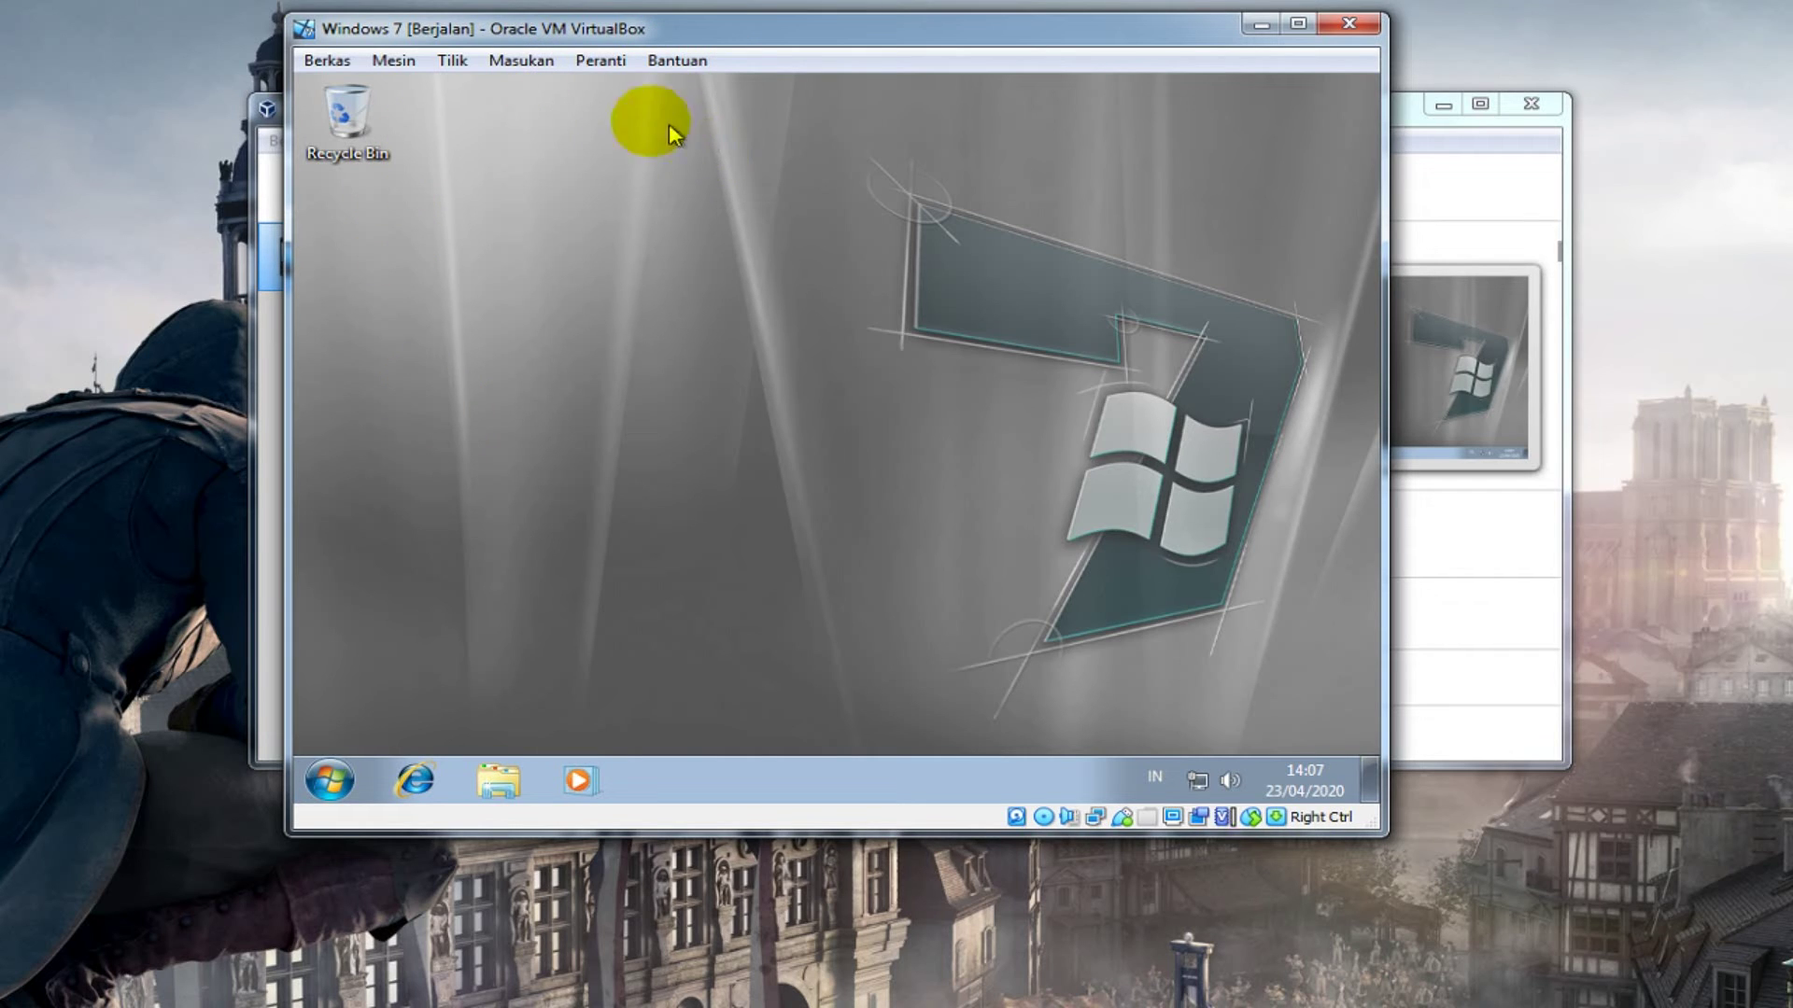